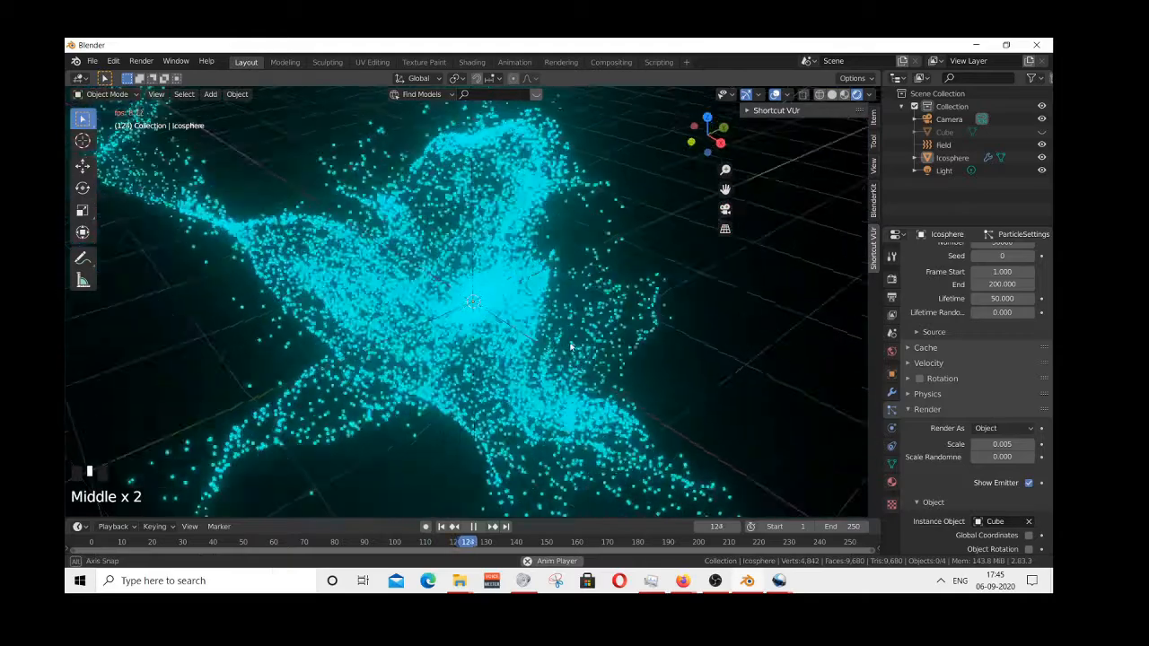
middle_drag(615, 352, 565, 326)
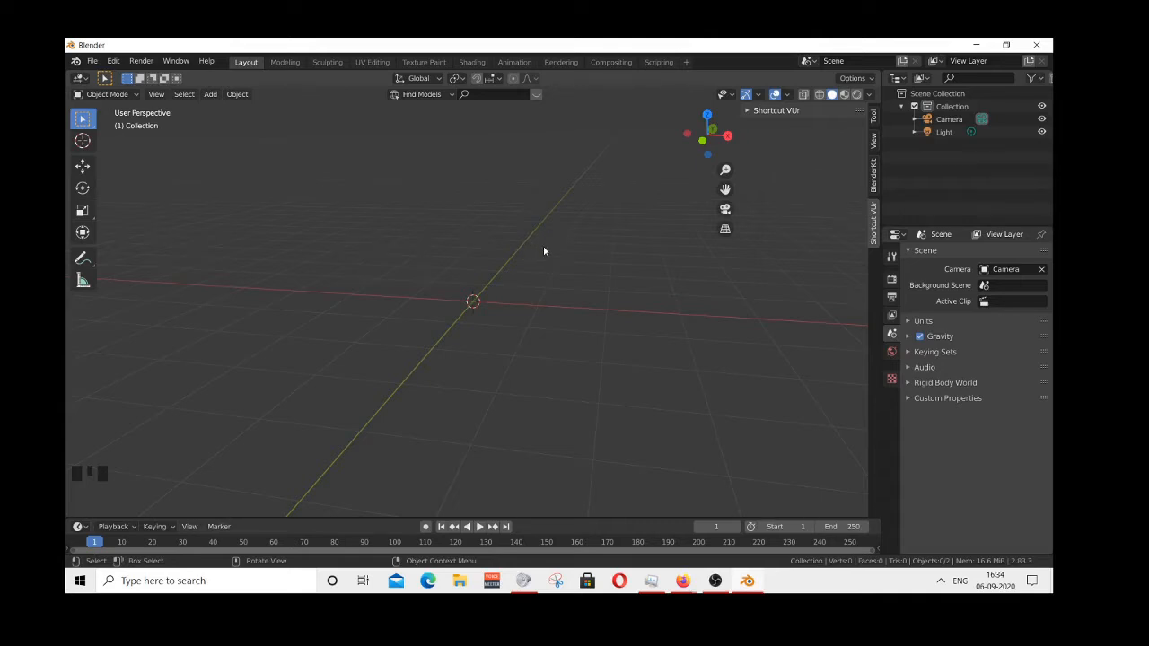
middle_drag(544, 248, 571, 282)
scroll(547, 285, up, 1)
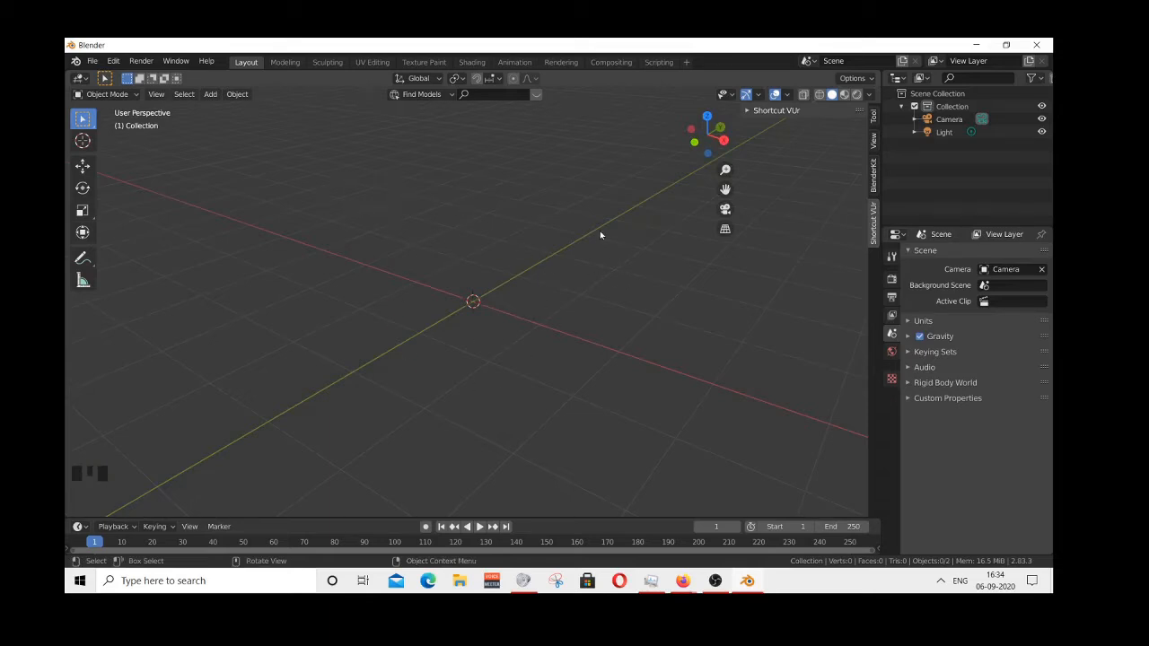
click(578, 237)
right_click(538, 235)
right_click(499, 230)
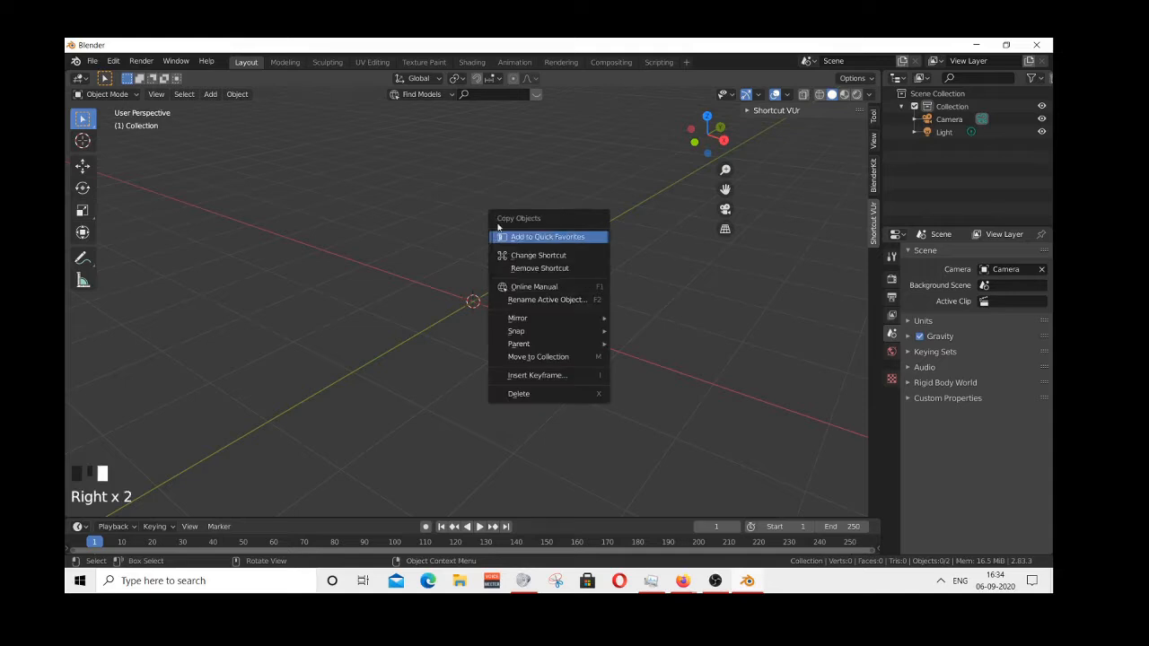
click(416, 227)
click(178, 461)
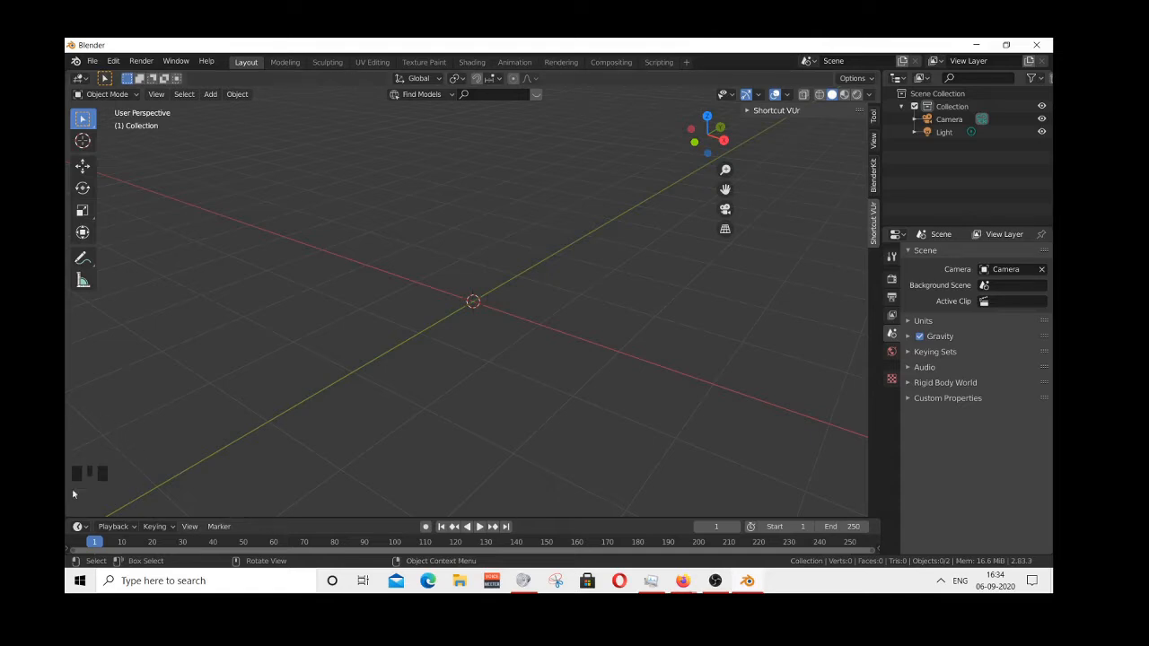
click(217, 342)
middle_click(260, 269)
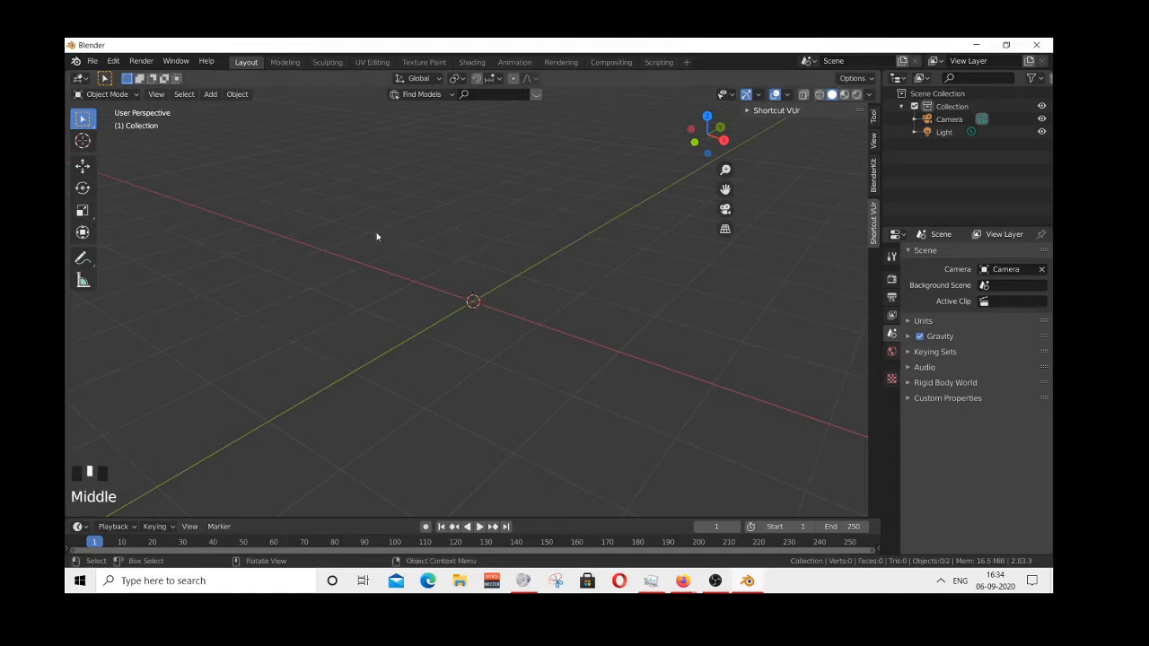
right_click(264, 241)
click(242, 251)
- Add an ico sphere mesh at the origin of the empty scene
click(210, 94)
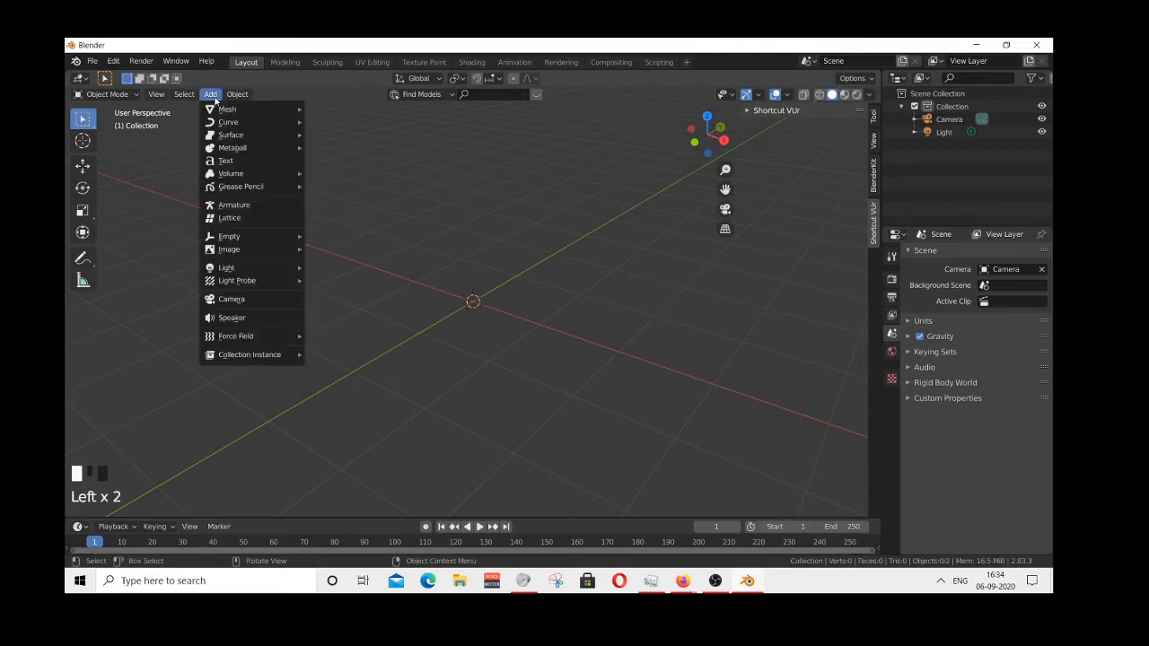
mouse_move(212, 109)
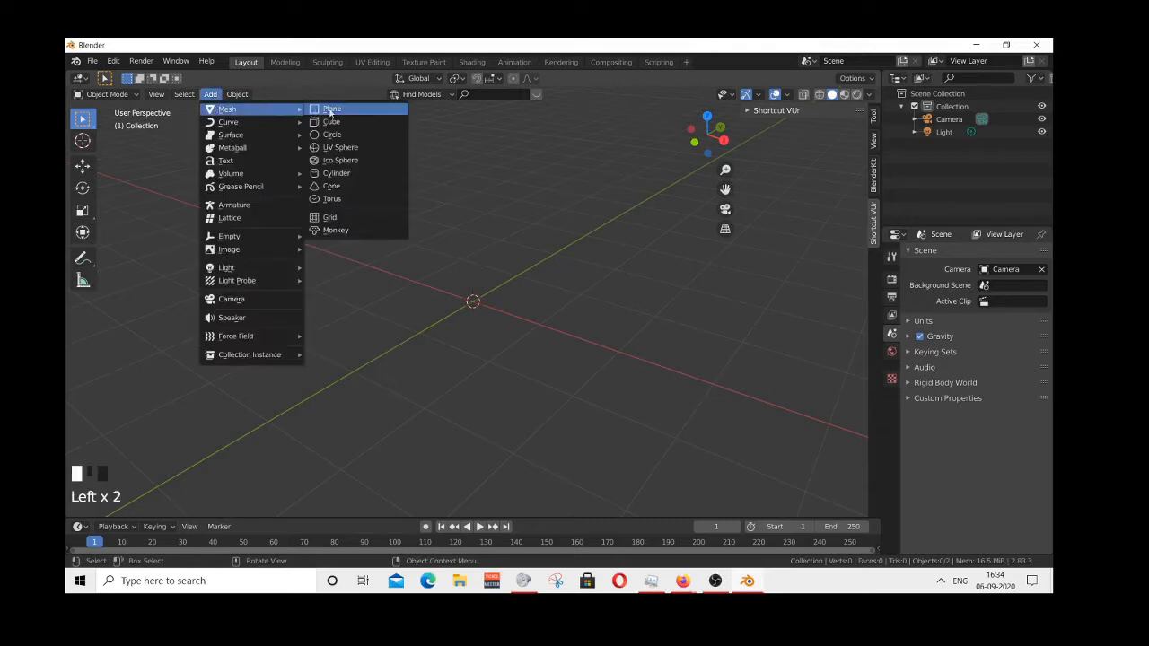
click(357, 160)
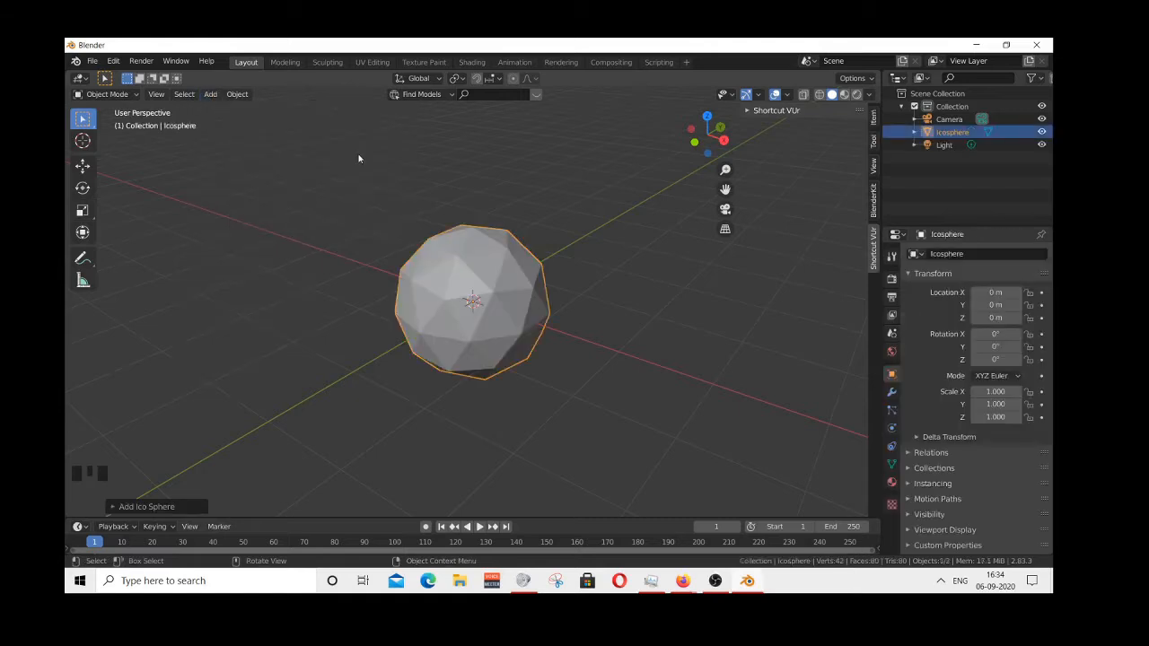
- Subdivide the whole ico sphere in Edit Mode with the number of cuts set to 10
scroll(565, 304, up, 1)
middle_drag(569, 302, 605, 302)
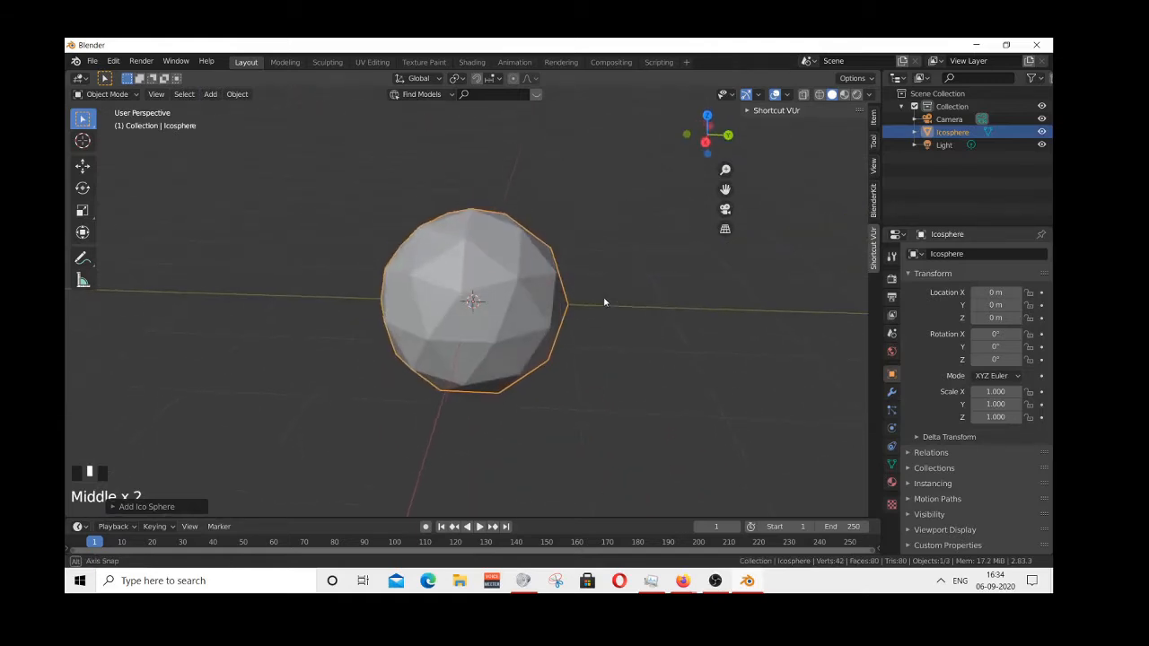
click(118, 96)
click(116, 123)
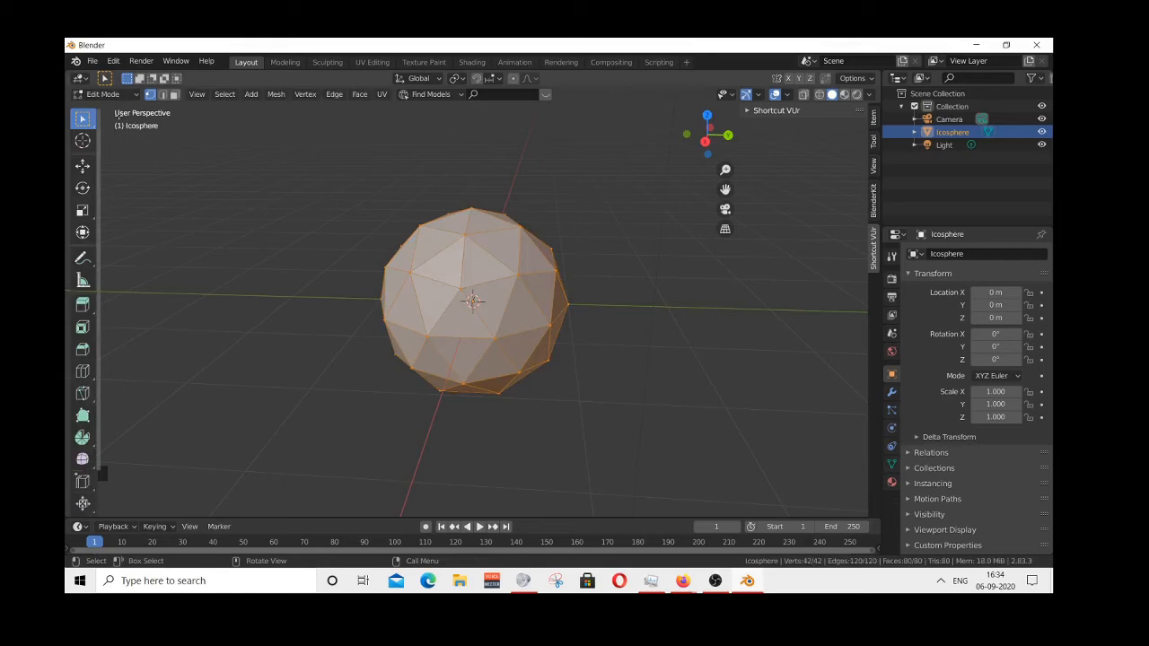
right_click(477, 260)
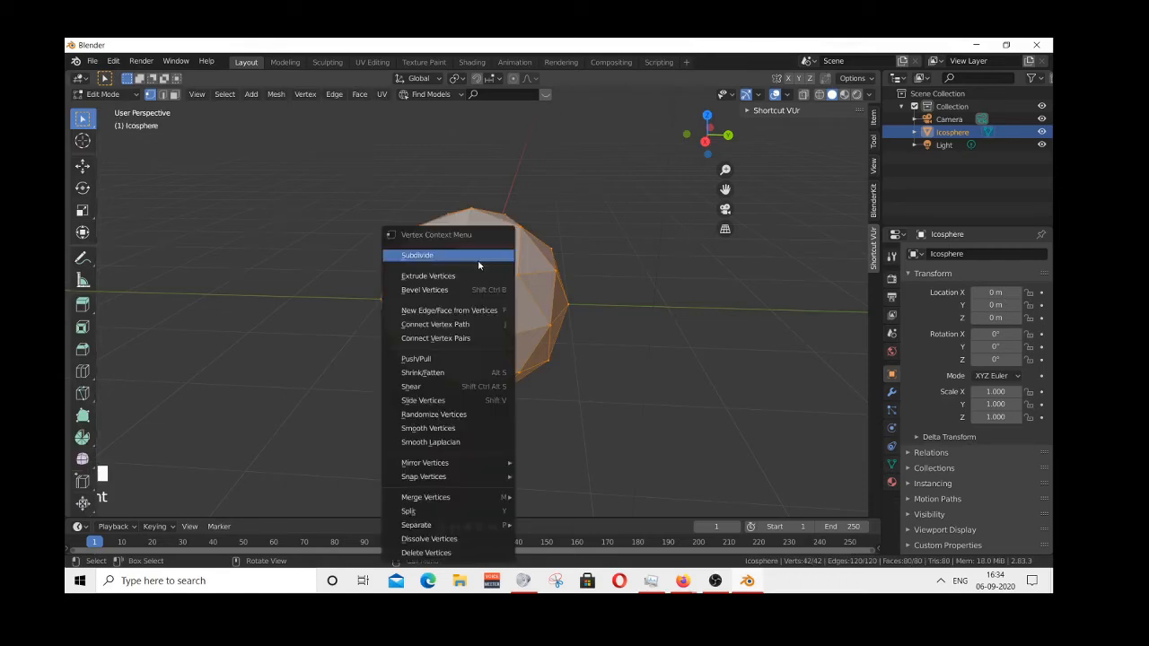
click(481, 256)
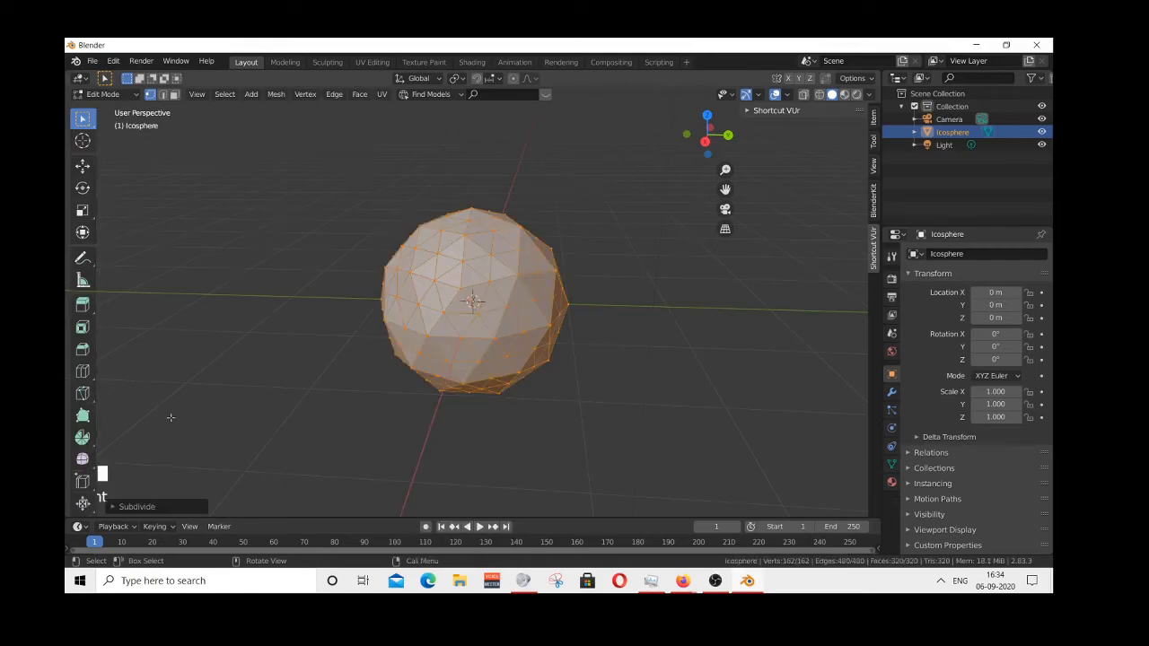
click(132, 510)
click(227, 419)
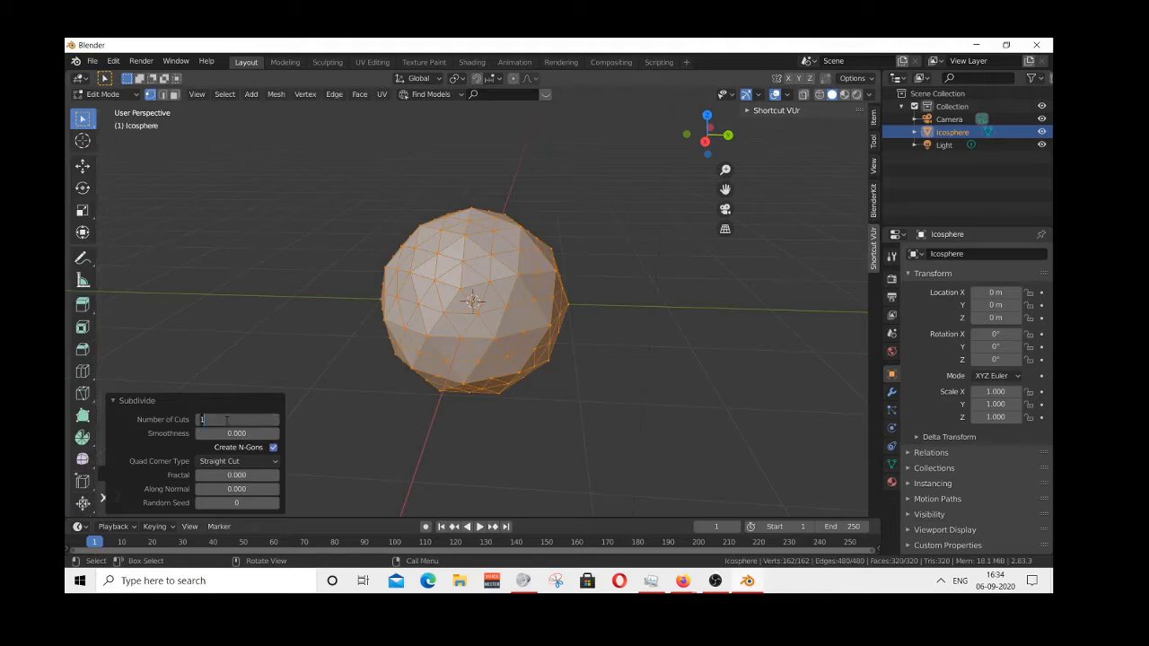
text(10)
key(Return)
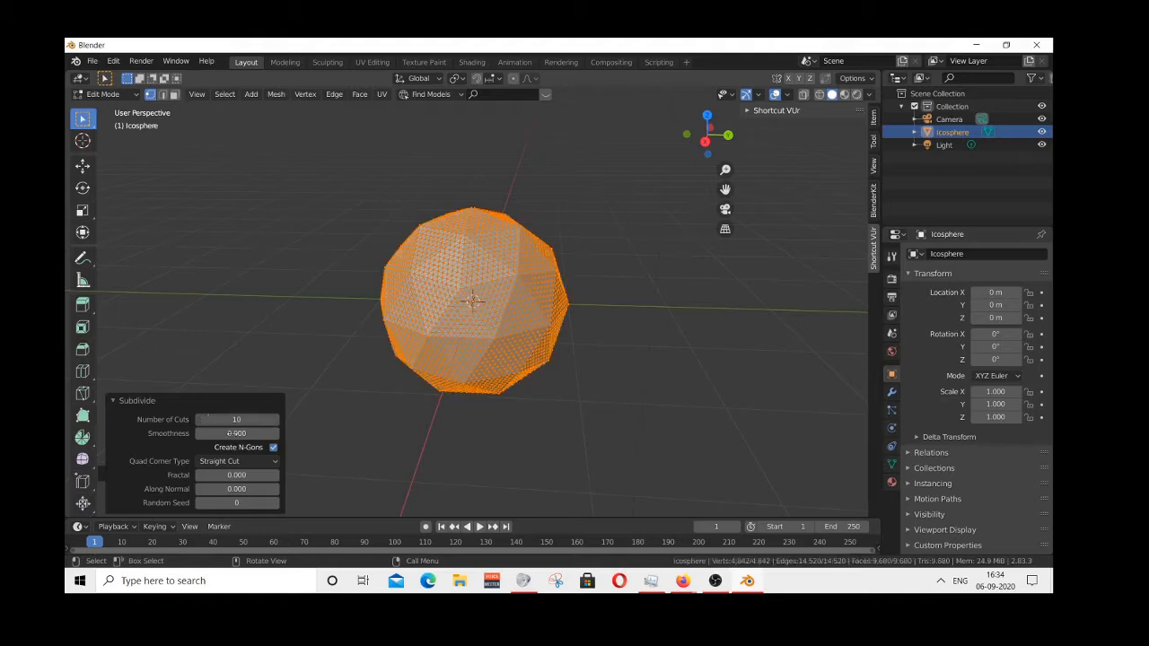
- Set the subdivision's smoothness to 1 to round the ico sphere
click(233, 434)
text(1)
key(Return)
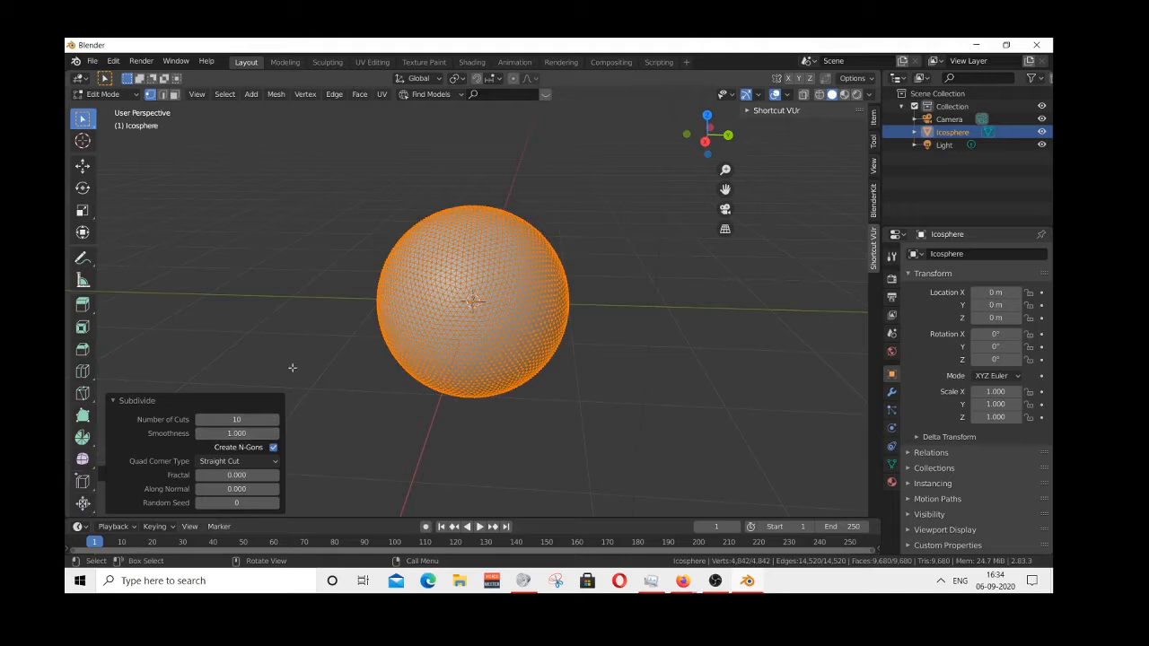
click(117, 405)
- Deselect all of the sphere's vertices and return to Object Mode
middle_drag(363, 350, 601, 308)
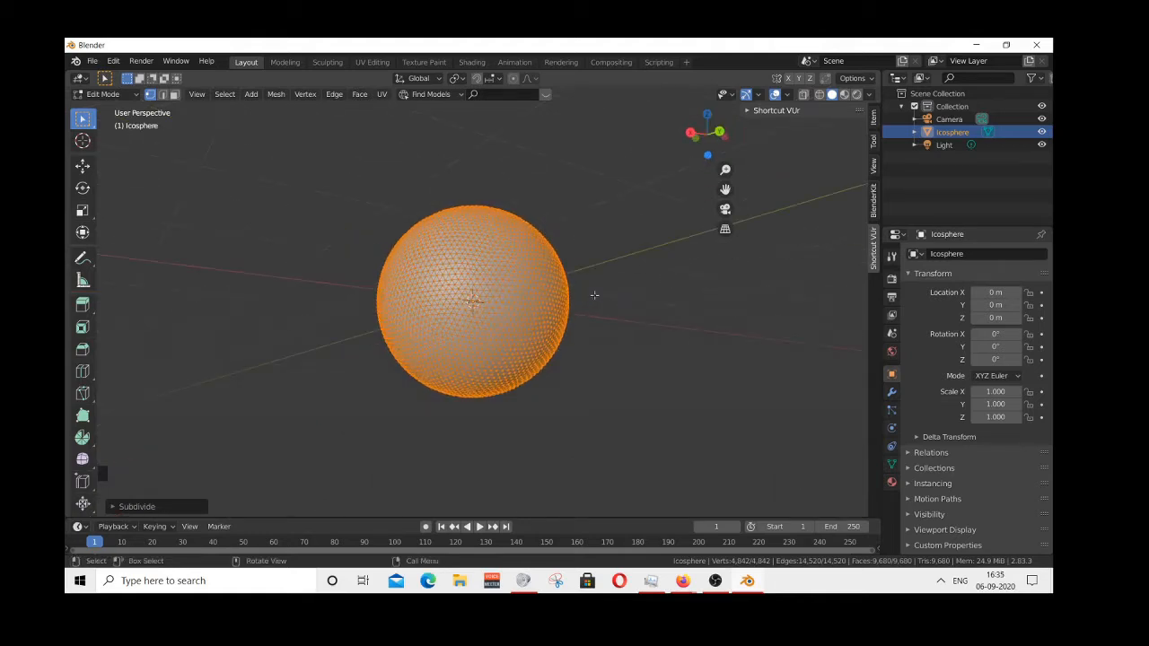
middle_drag(594, 294, 616, 331)
key(alt+a)
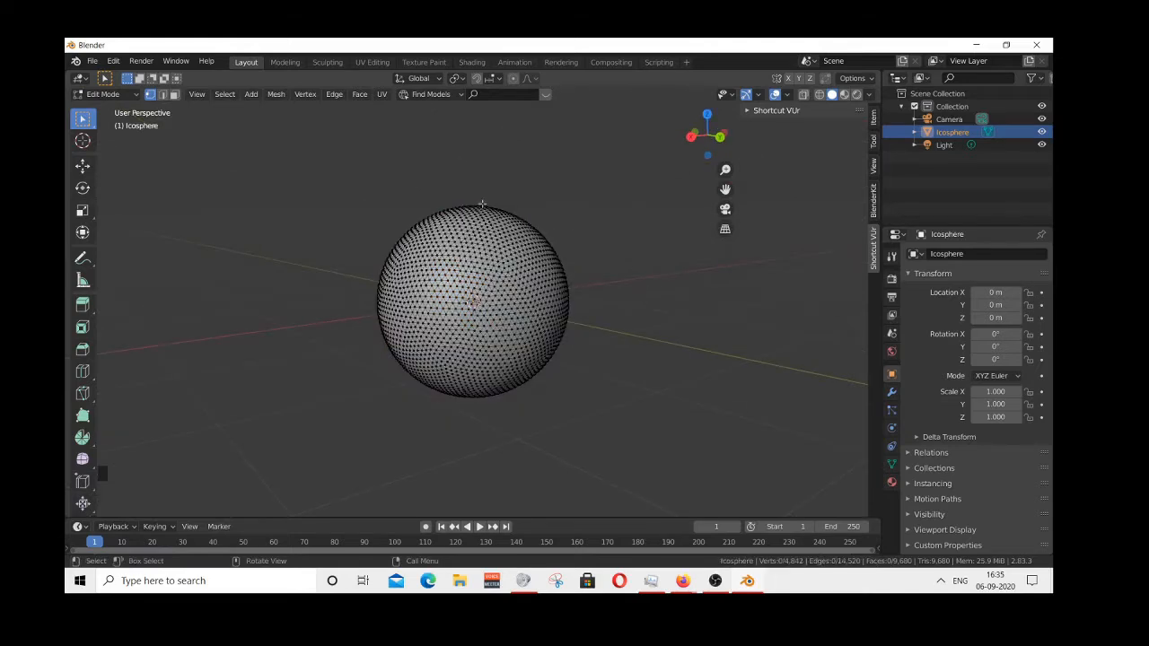
click(103, 94)
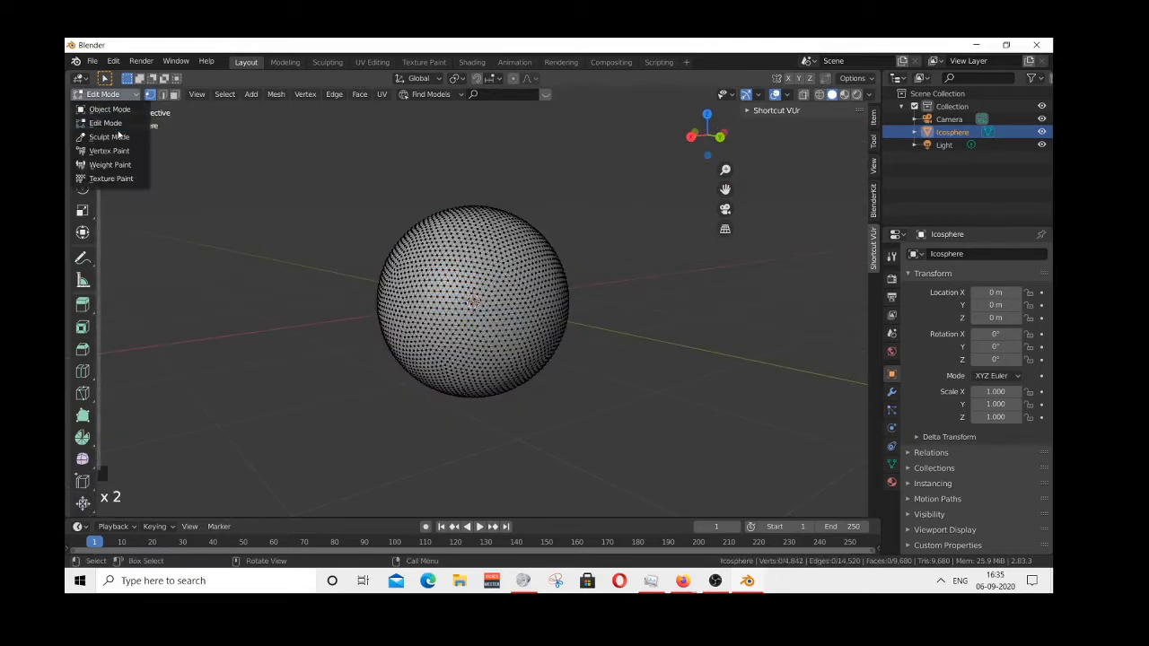
click(108, 109)
click(652, 307)
- Select the ico sphere and add an emitter particle system to it
middle_drag(652, 307, 611, 336)
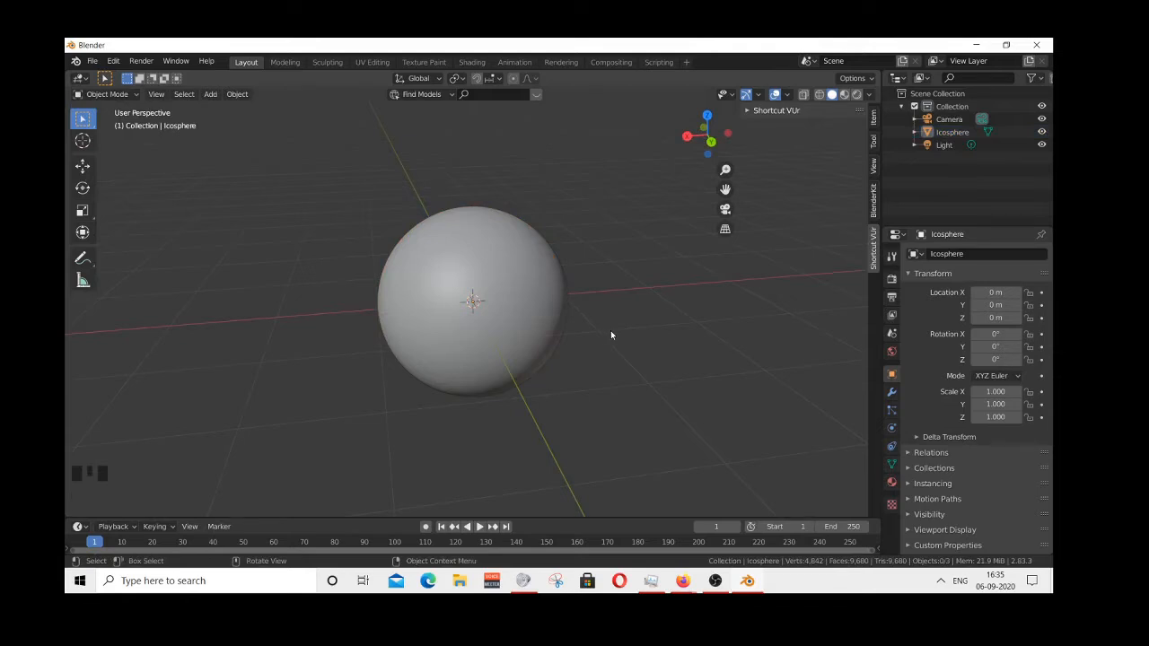
click(527, 308)
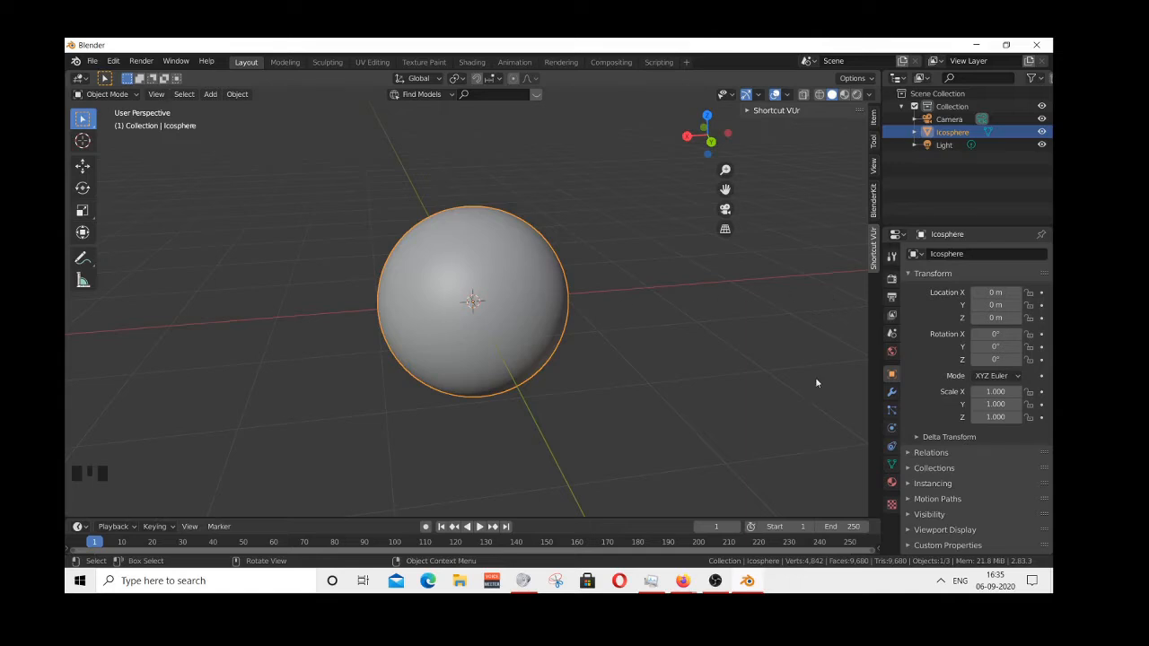
click(892, 411)
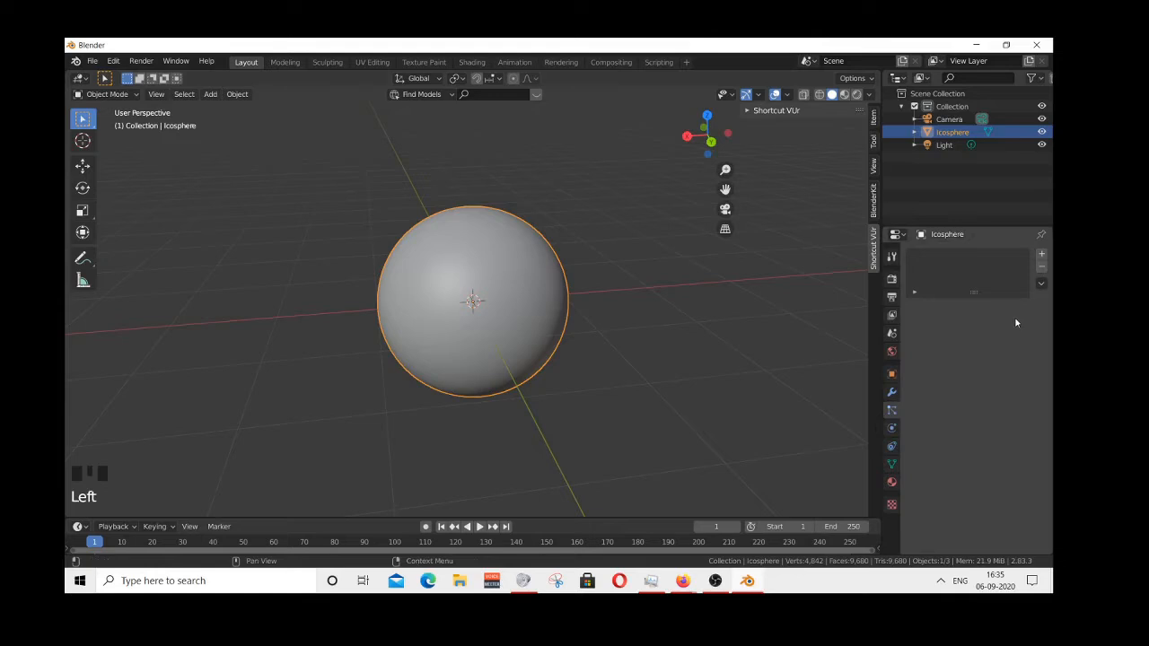
click(1041, 254)
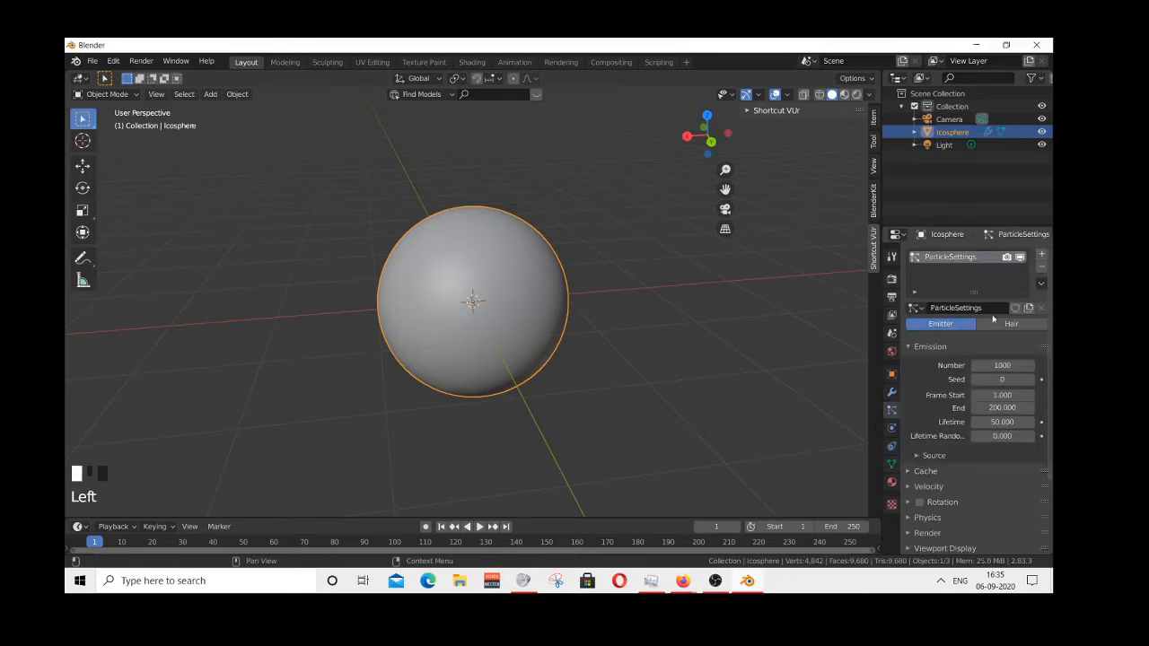
scroll(982, 391, down, 3)
scroll(981, 390, up, 4)
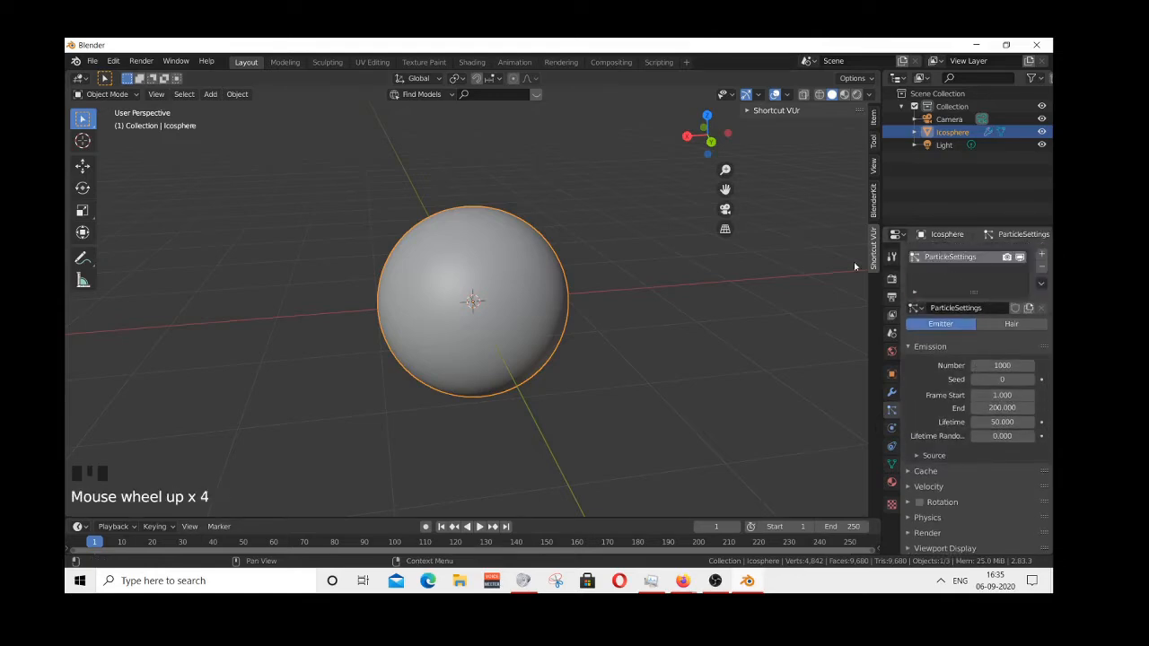
- Play the animation to preview the particles emitted from the sphere, then stop and return to the first frame
click(480, 526)
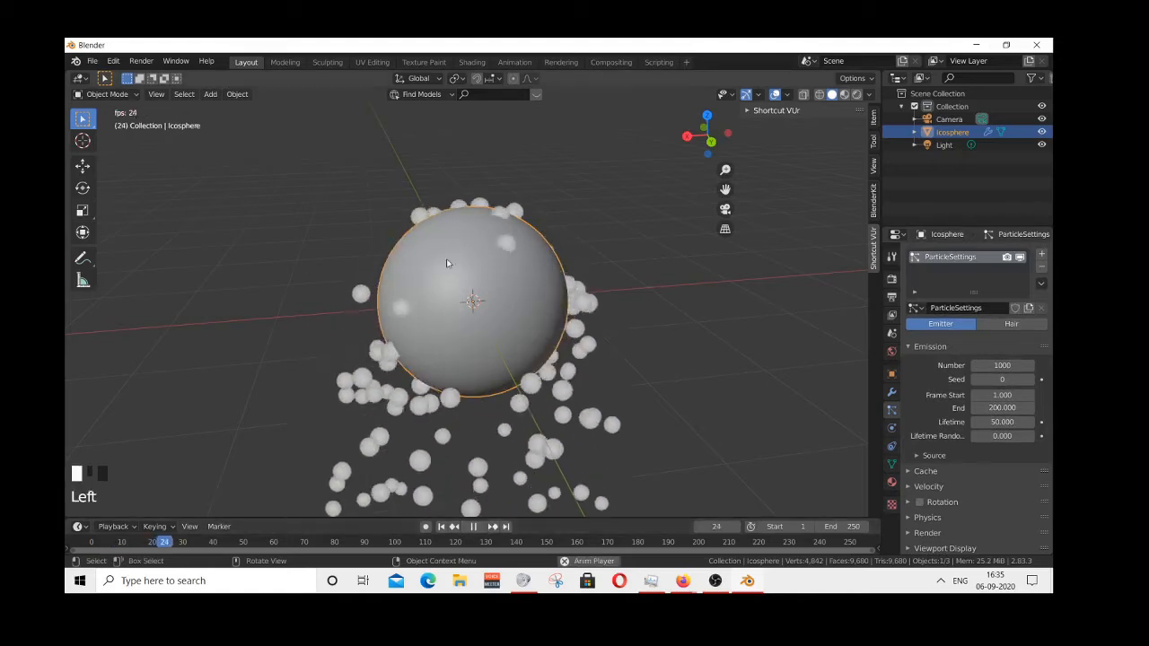
scroll(384, 242, down, 3)
scroll(590, 272, down, 2)
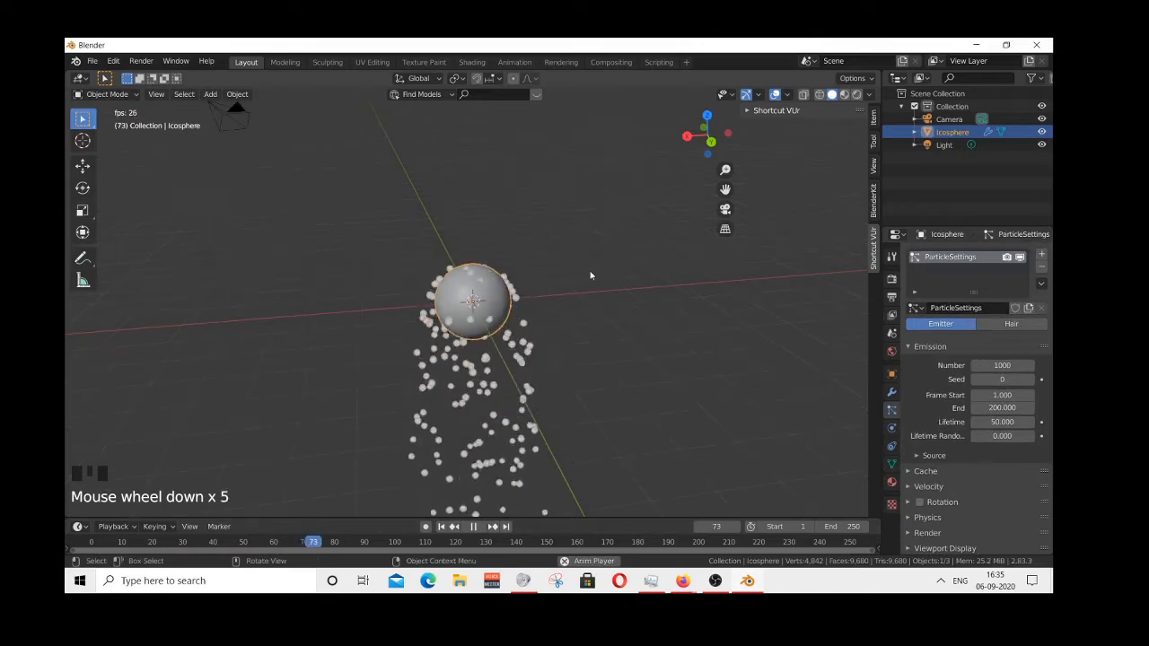
scroll(590, 274, up, 2)
click(473, 527)
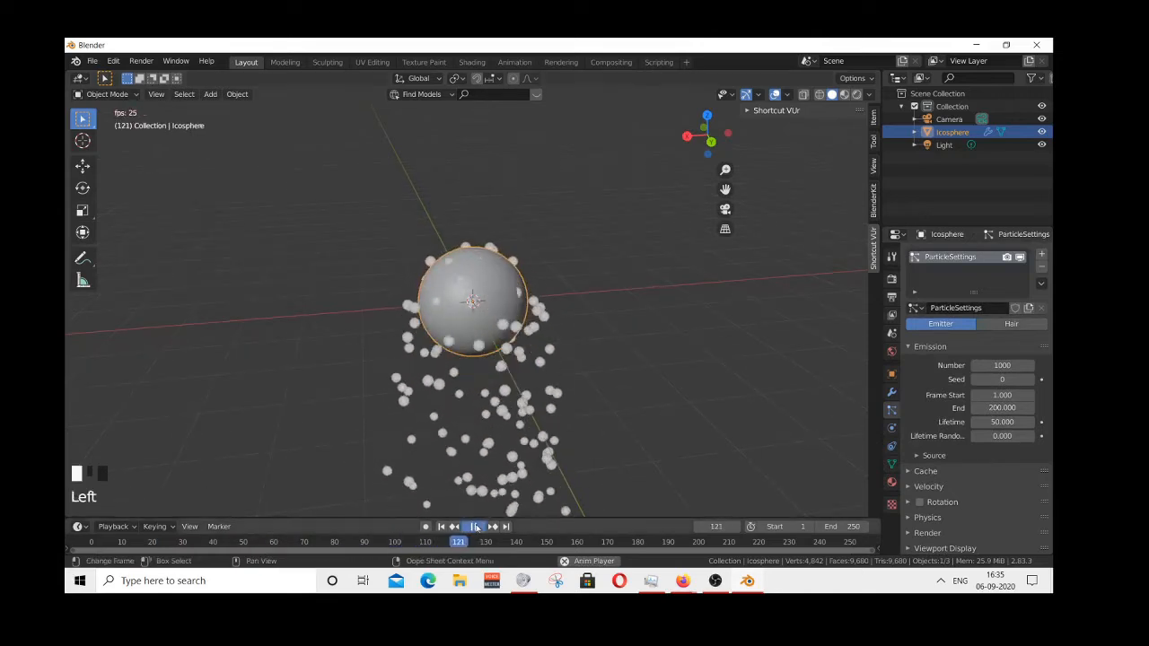
click(441, 527)
scroll(508, 339, up, 2)
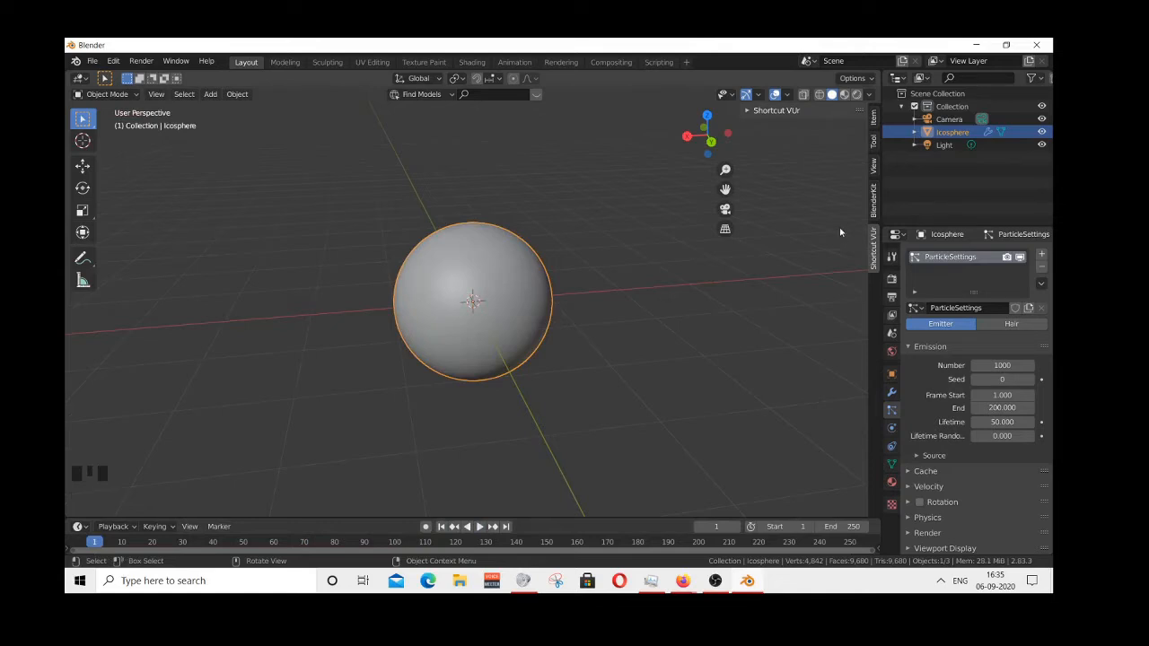
- Set the gravity field weight of the sphere's particle system to 0
click(892, 414)
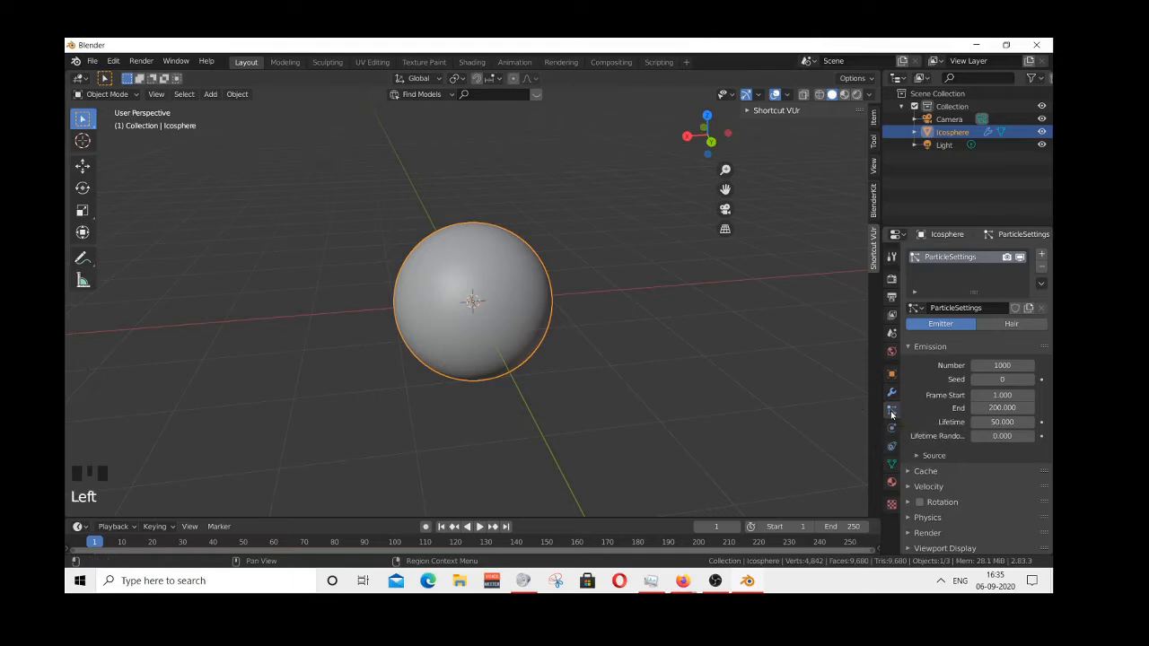
scroll(975, 412, down, 4)
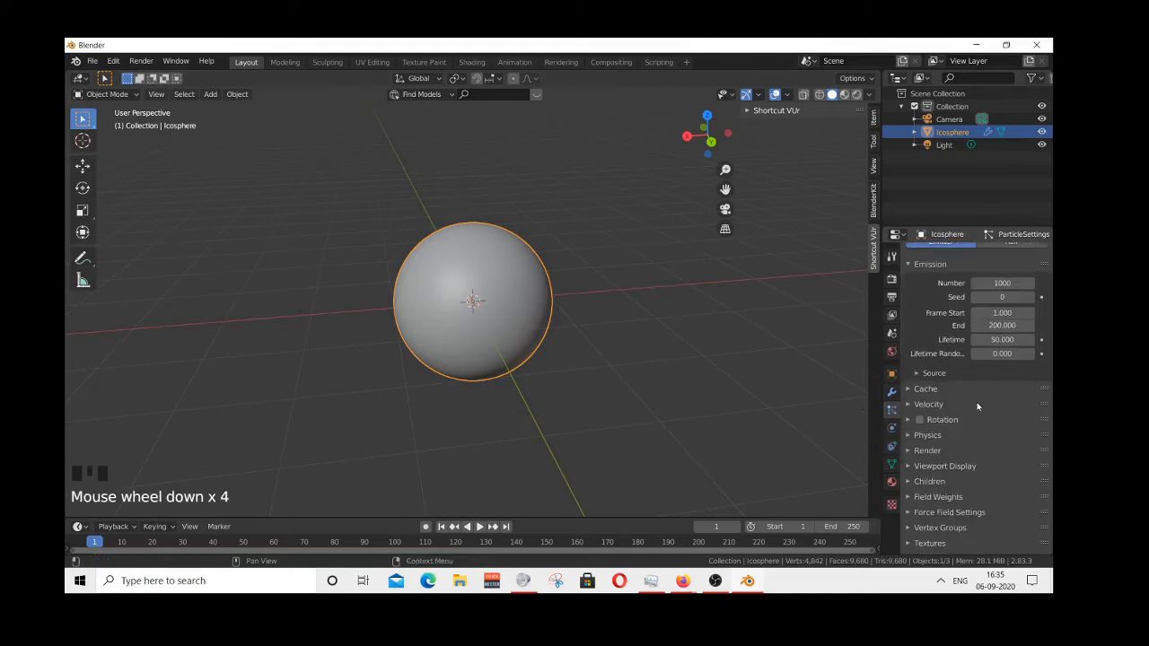
click(927, 498)
scroll(929, 499, down, 9)
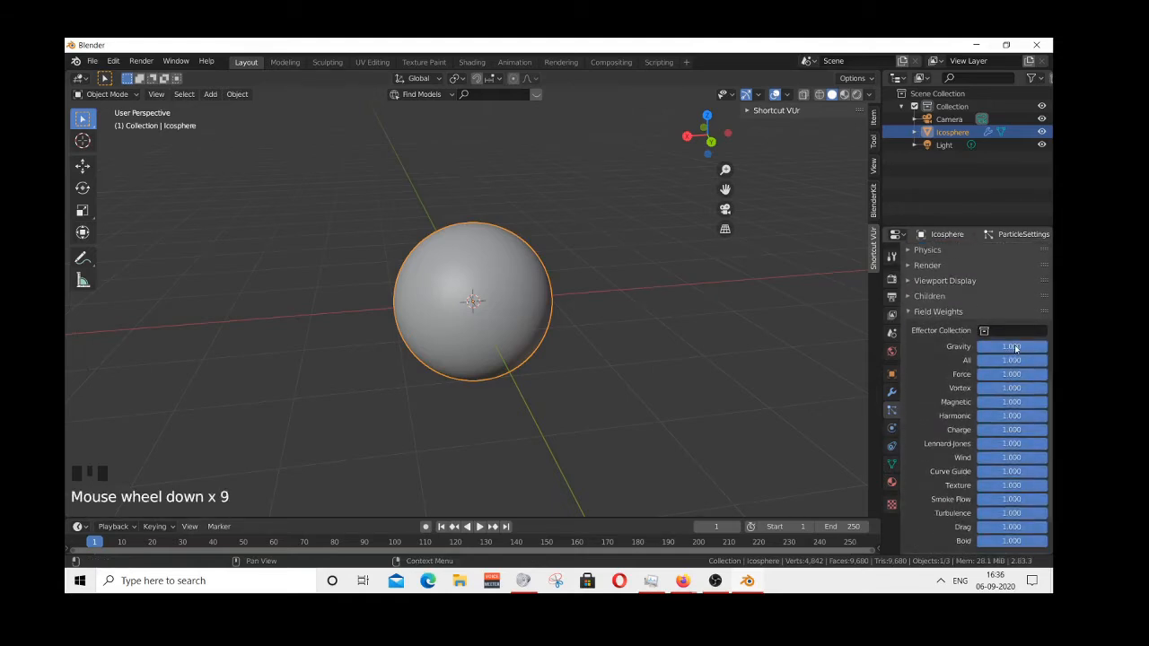
drag(1015, 348, 976, 348)
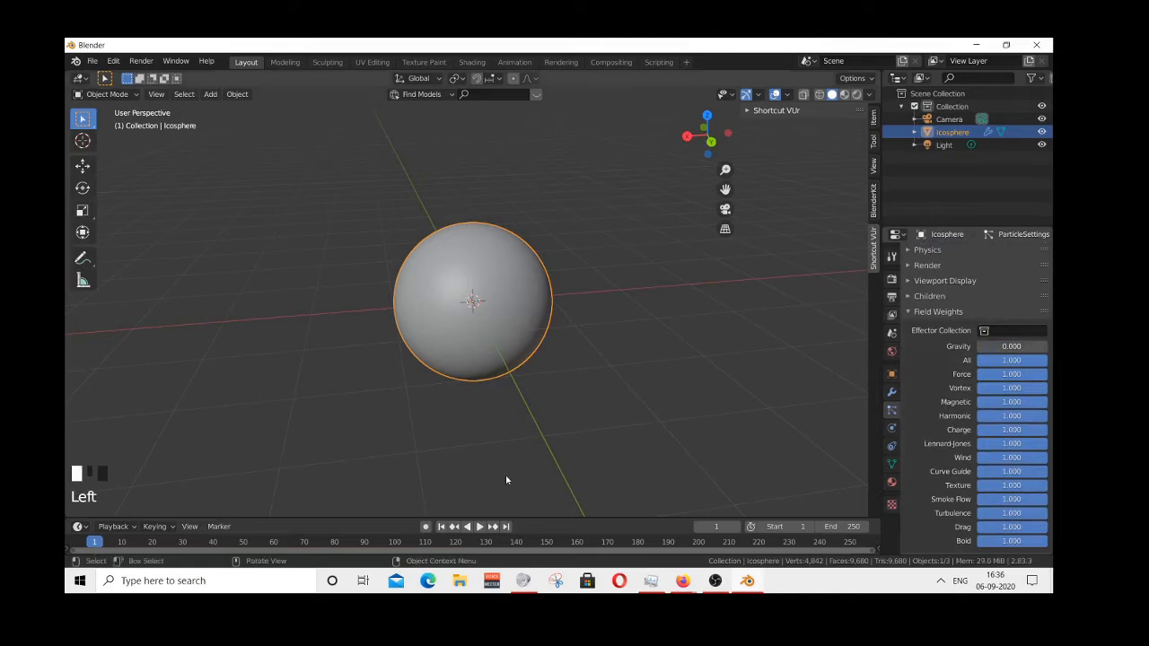
- Play back the particle emission without gravity, then stop and rewind to frame 1
click(479, 529)
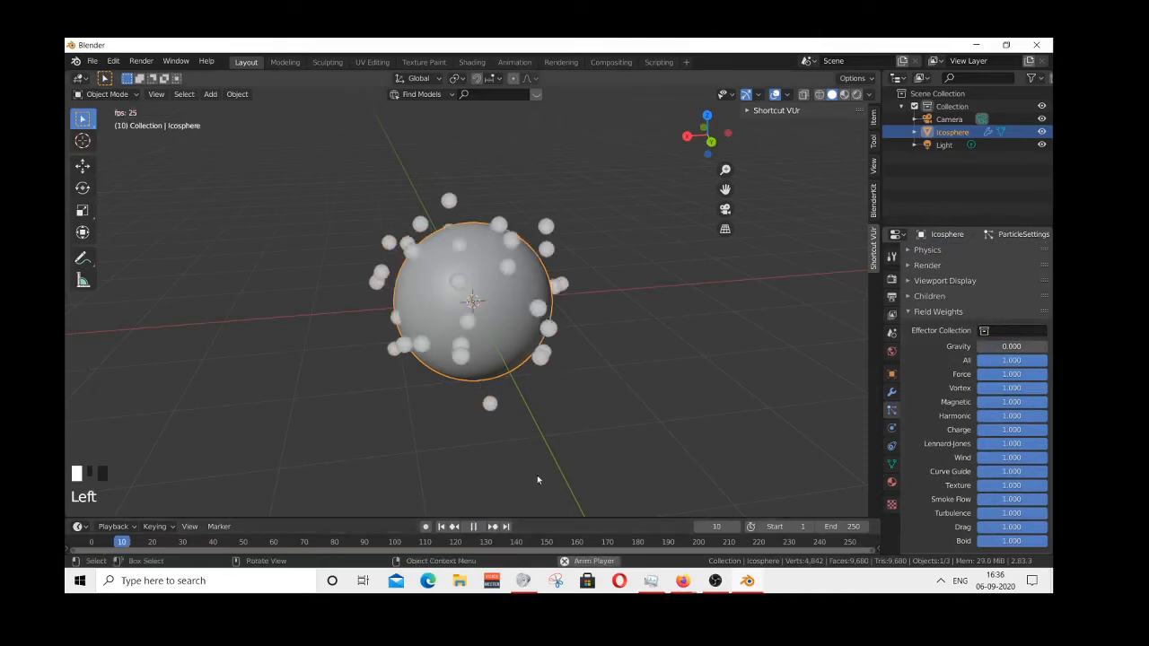
scroll(329, 226, down, 4)
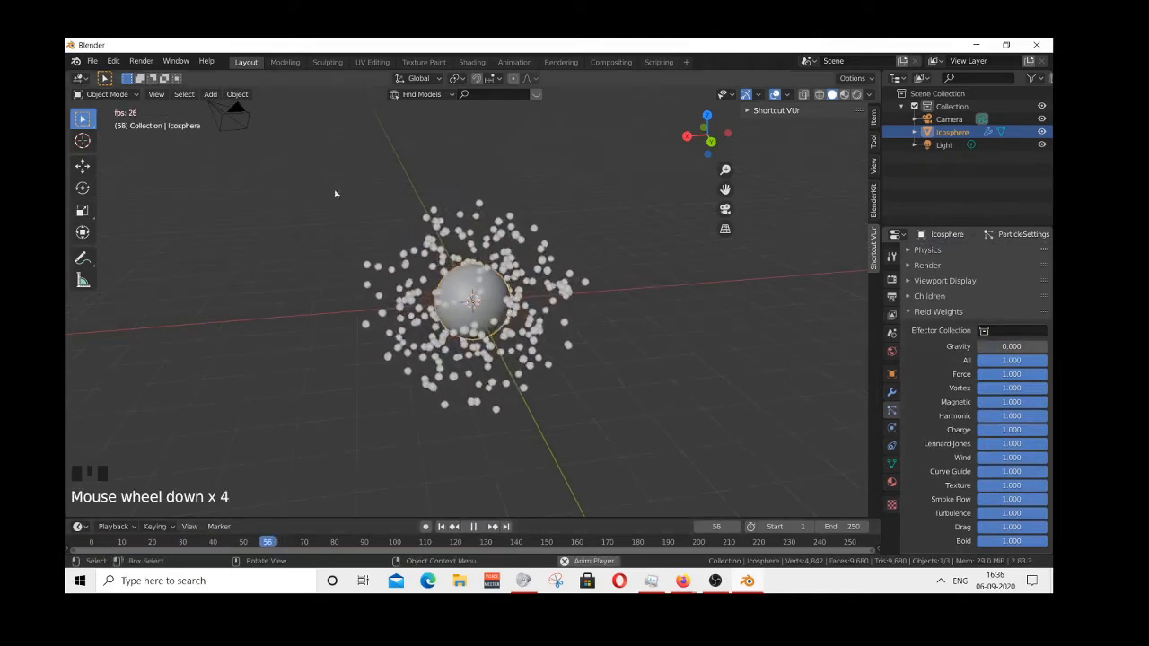
scroll(551, 495, up, 3)
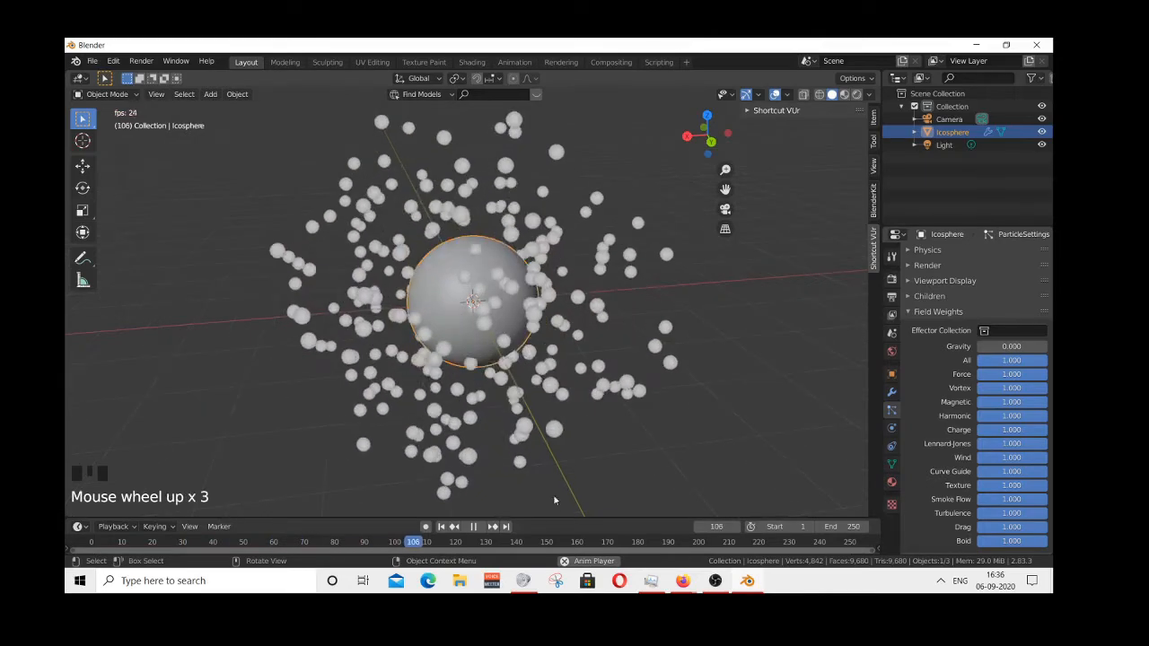
click(474, 528)
click(440, 527)
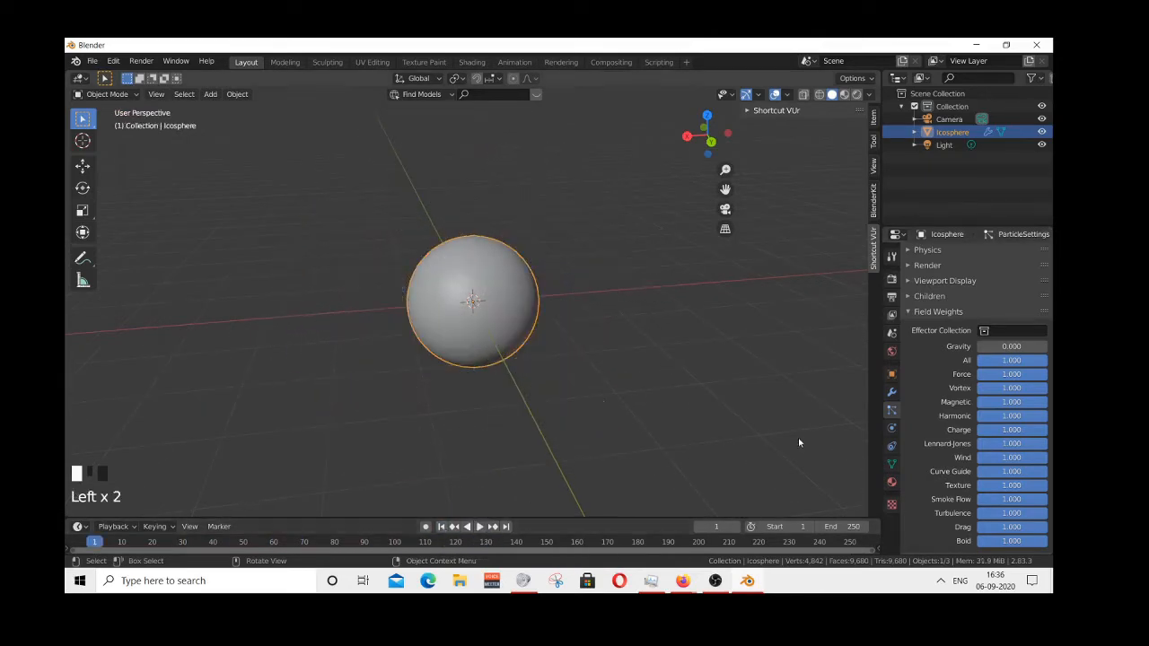
- Add a turbulence force field at the centre of the ico sphere
click(669, 377)
click(513, 290)
click(213, 96)
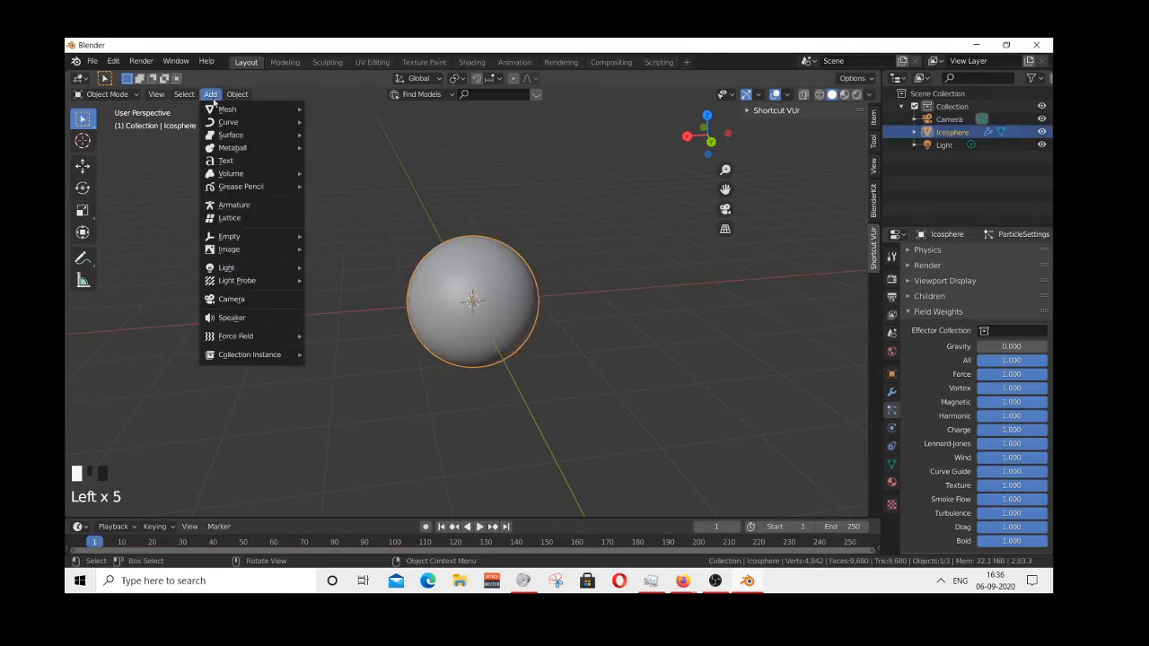
mouse_move(247, 335)
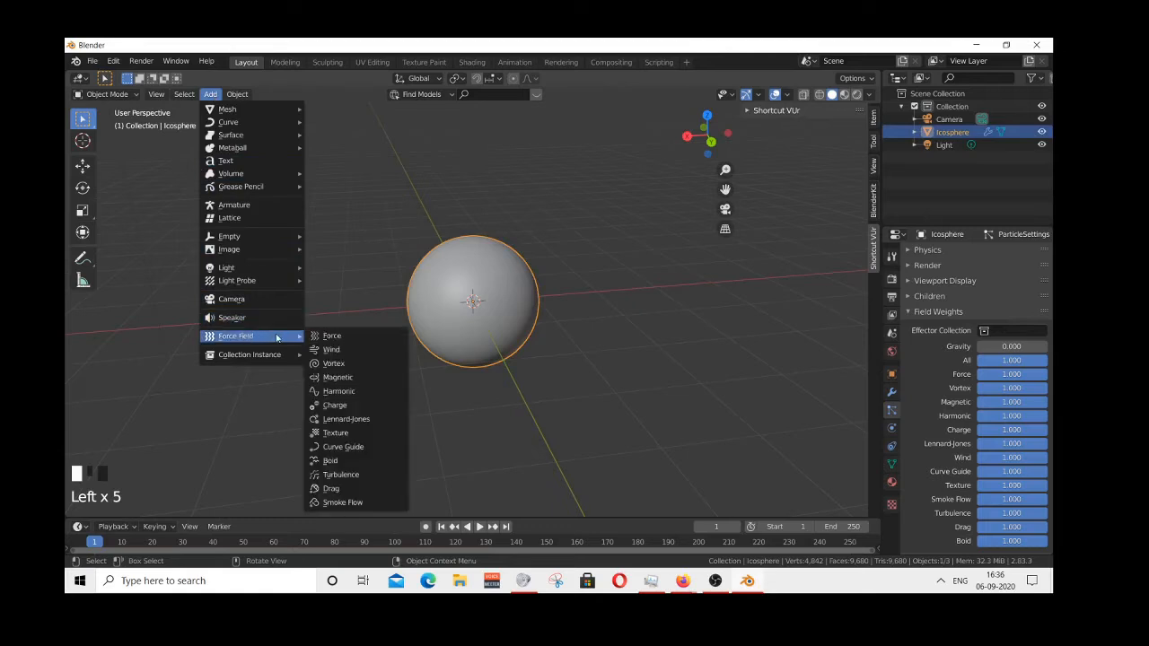
click(363, 475)
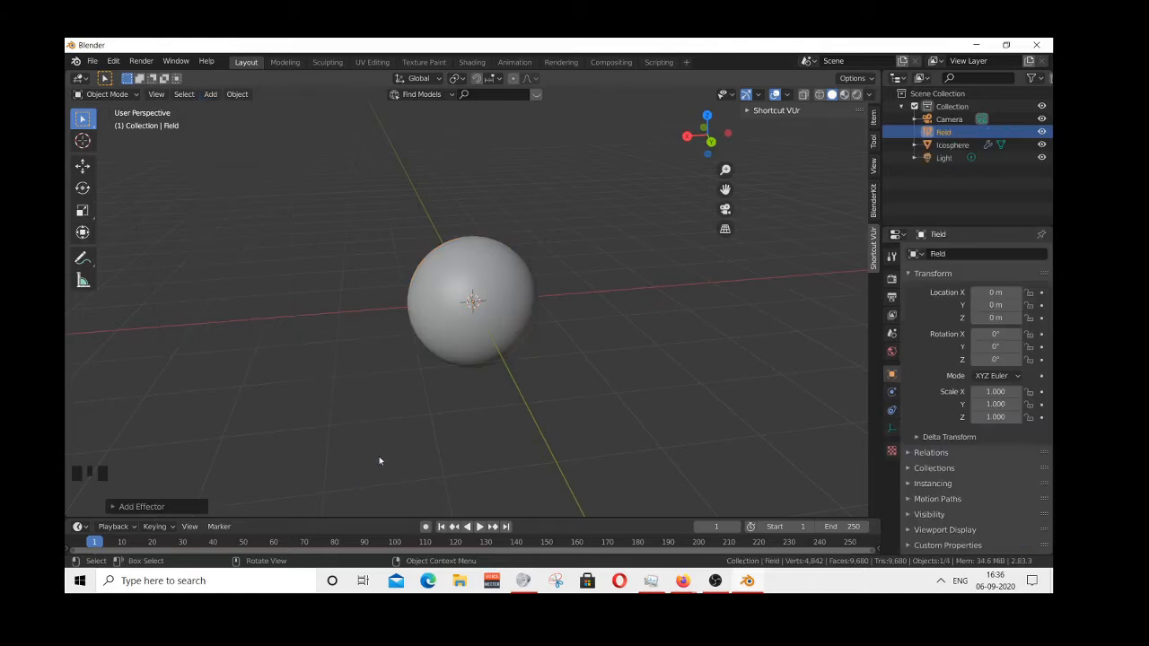
- Select the turbulence field object and scale it up uniformly to about 4.74 so it extends well beyond the sphere
click(935, 131)
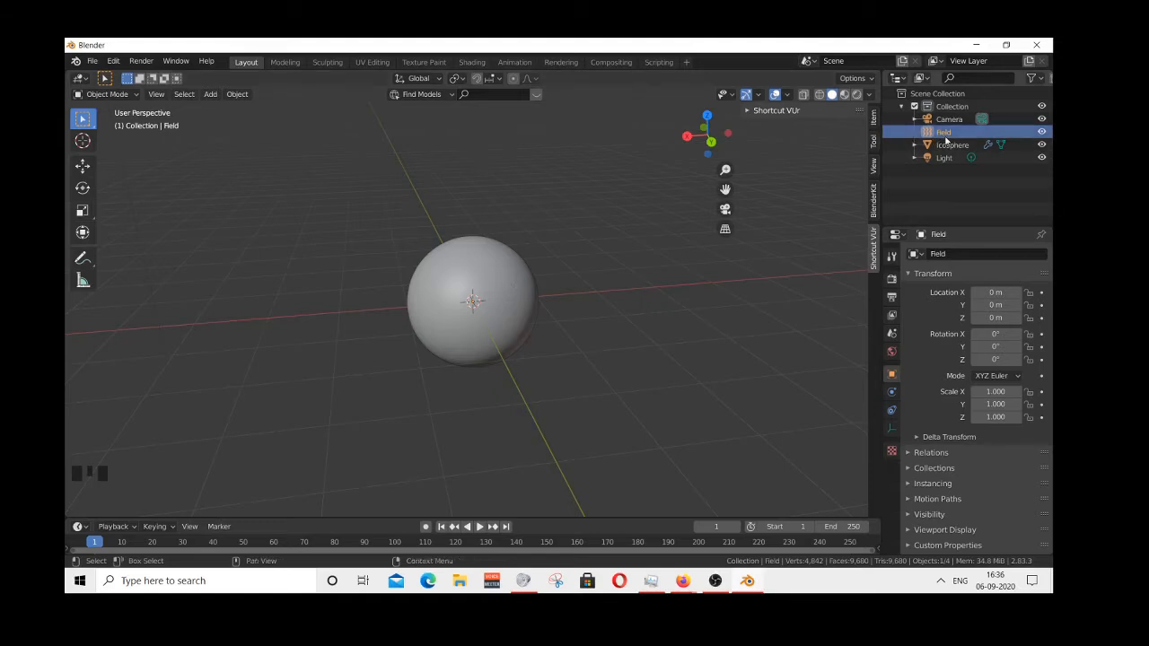
click(949, 144)
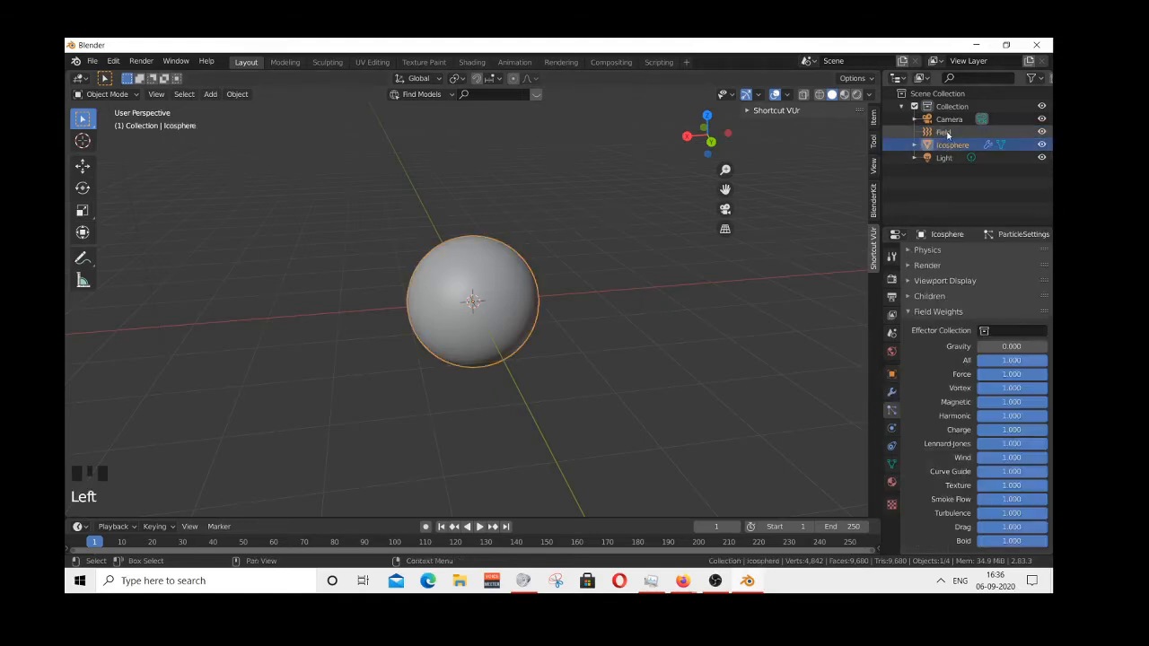
click(945, 133)
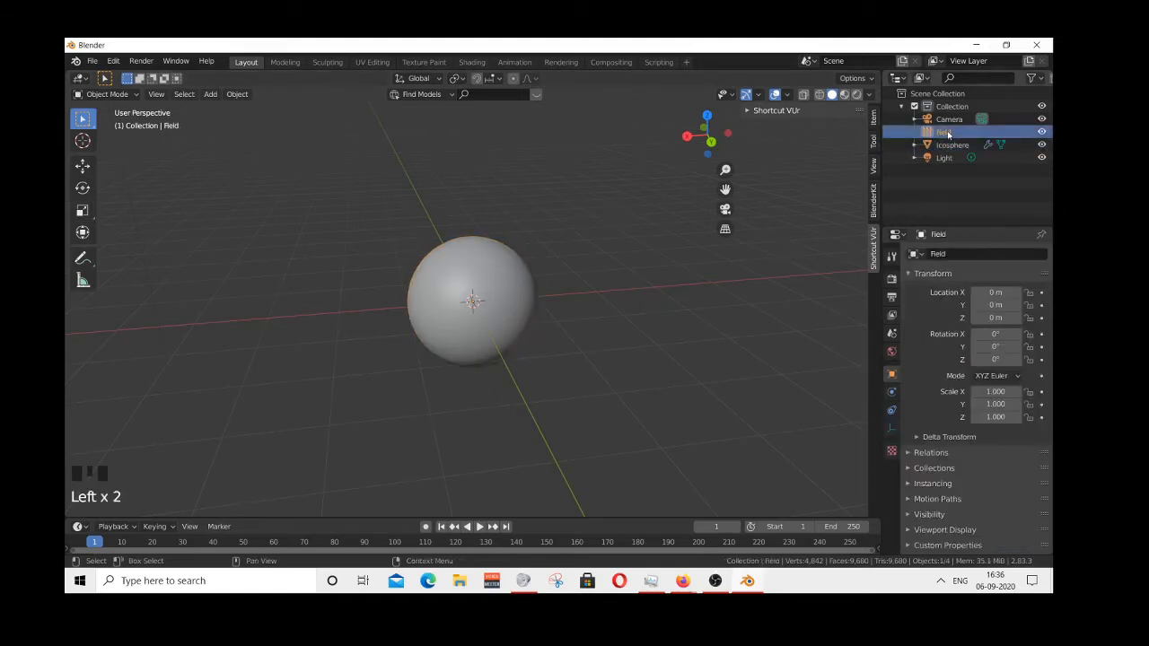
click(947, 133)
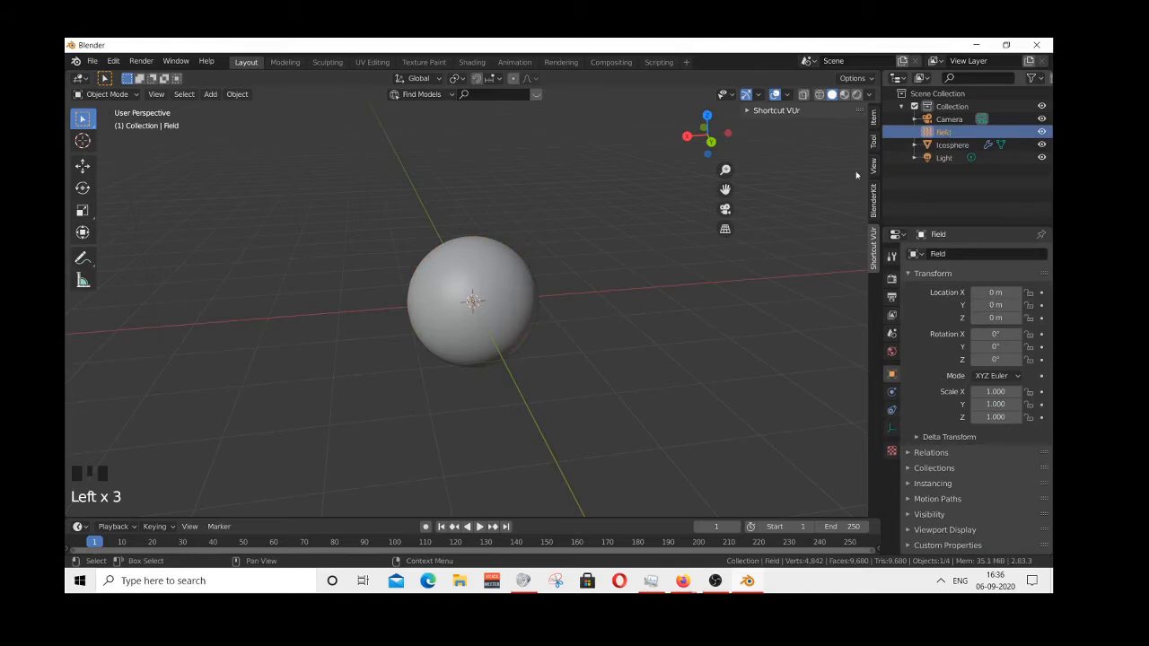
double_click(944, 133)
key(Return)
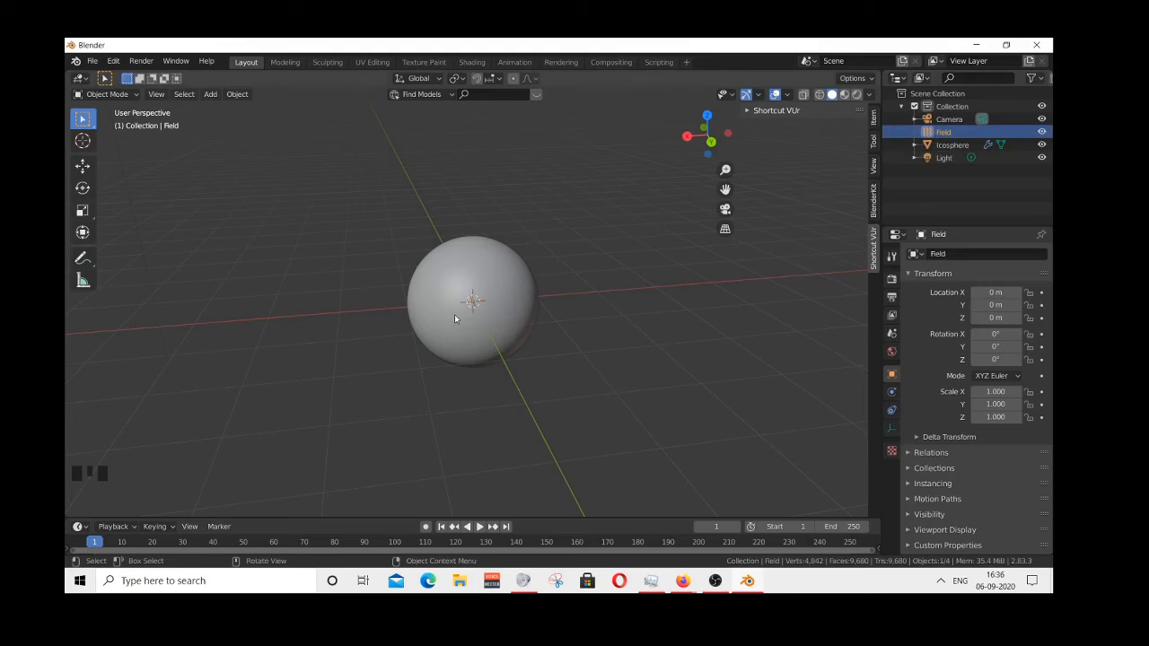
key(s)
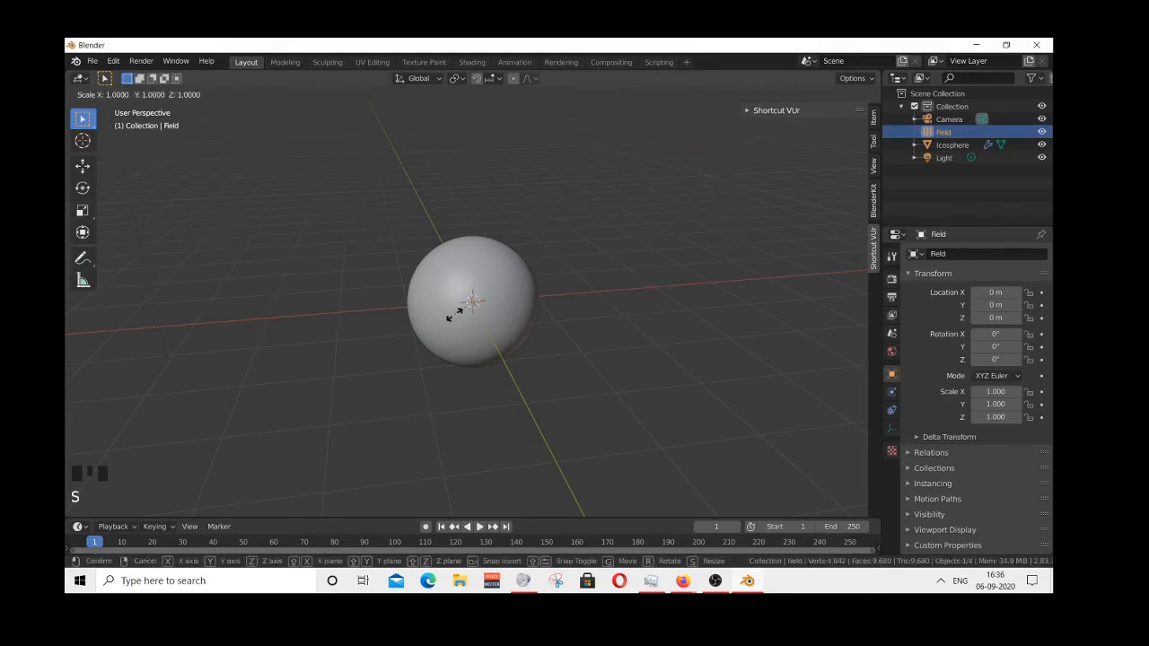
click(371, 332)
scroll(559, 326, down, 5)
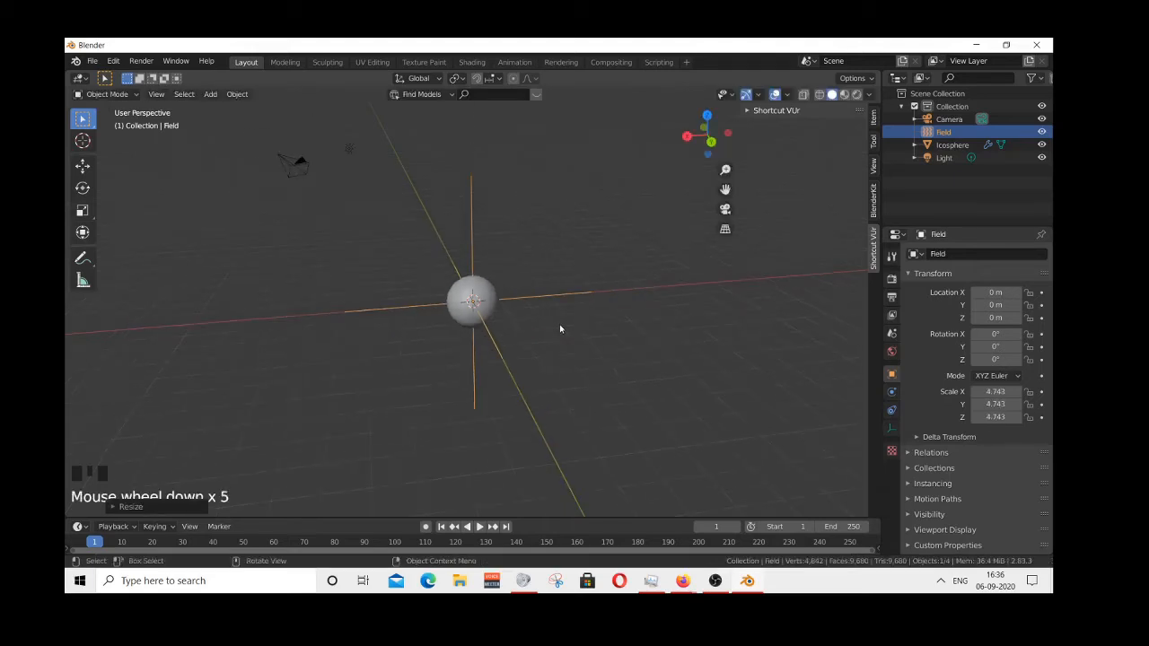
scroll(559, 328, up, 5)
scroll(575, 290, down, 2)
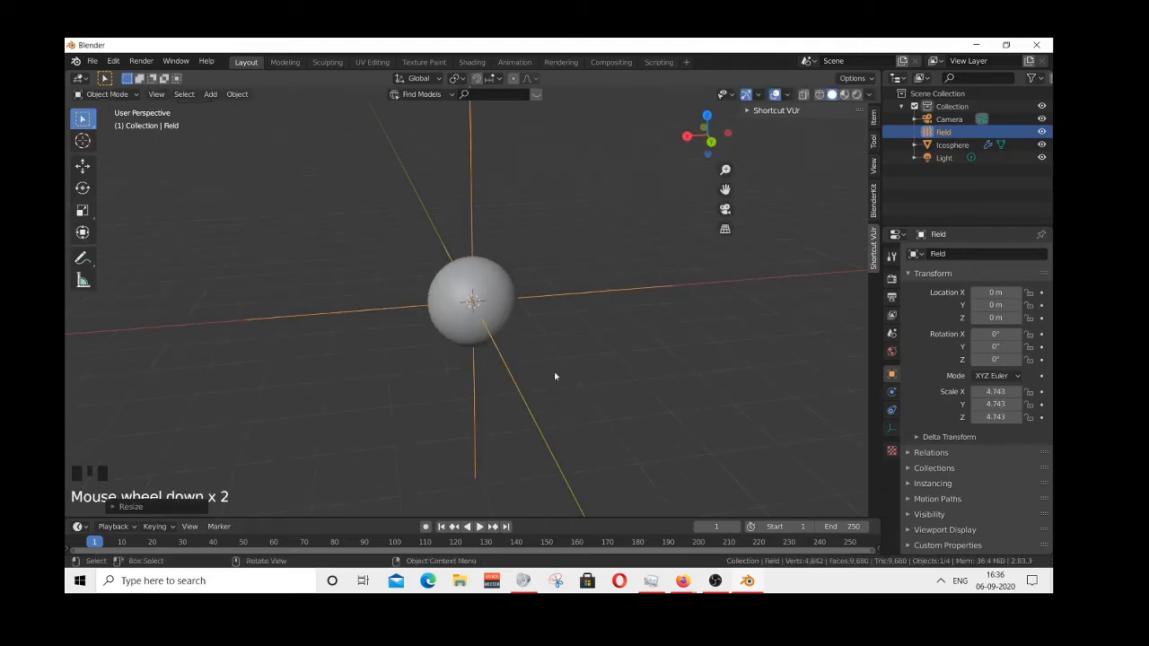
middle_drag(554, 376, 637, 289)
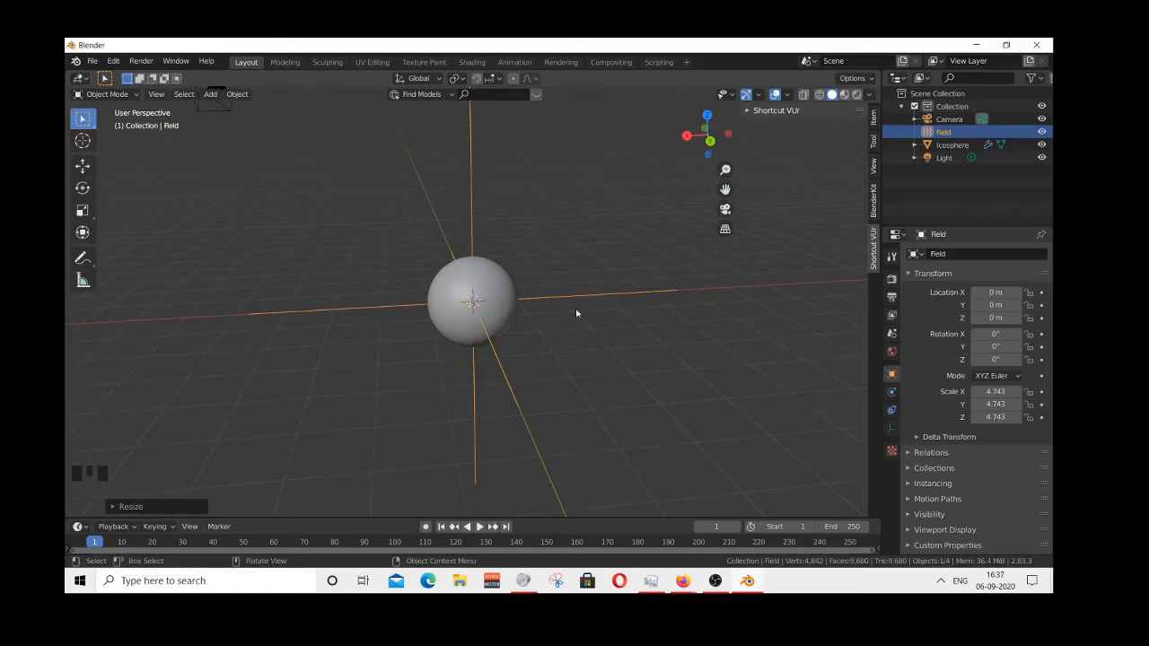
middle_drag(577, 313, 586, 366)
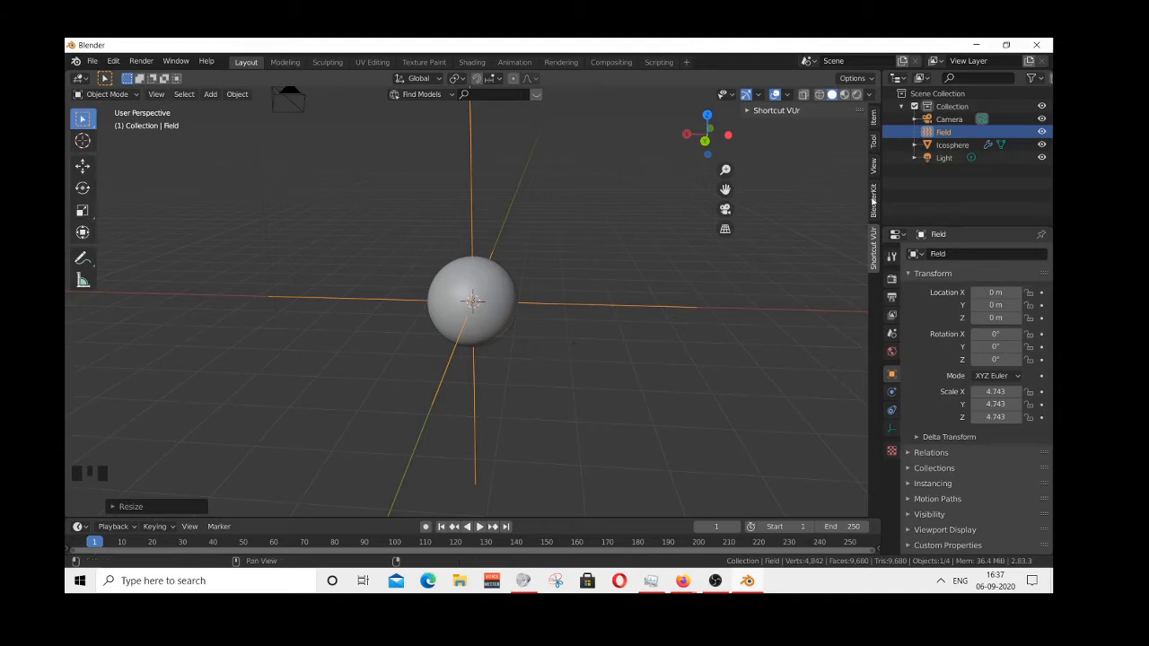
- Set the turbulence force field's strength to 100 in its physics settings
click(939, 135)
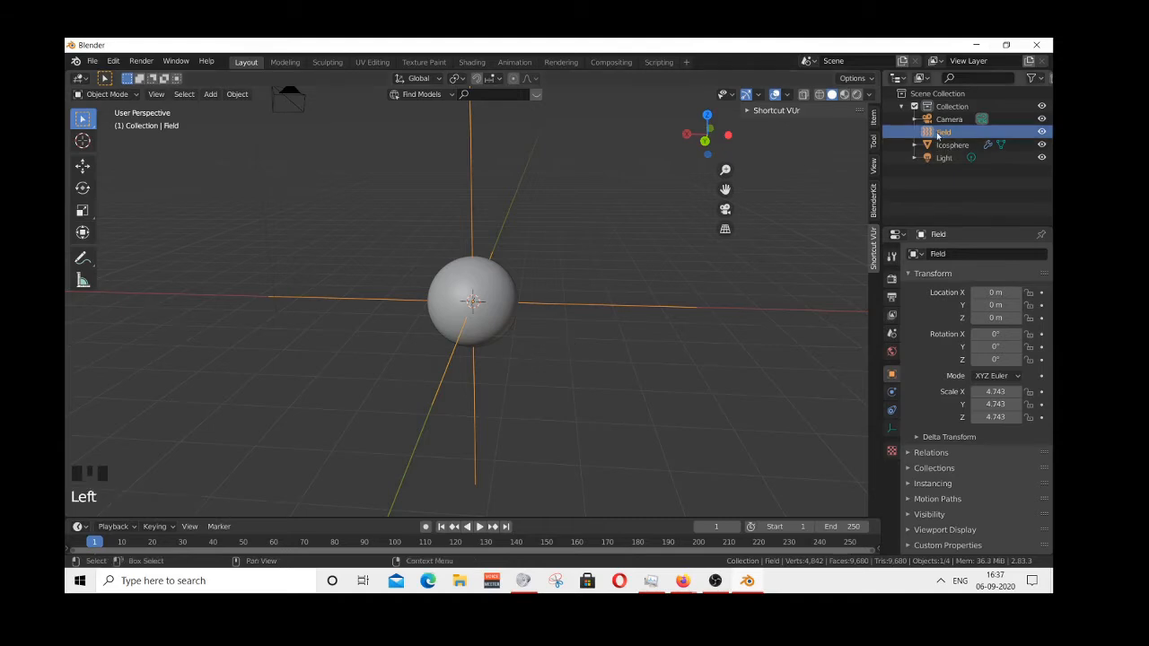
click(891, 392)
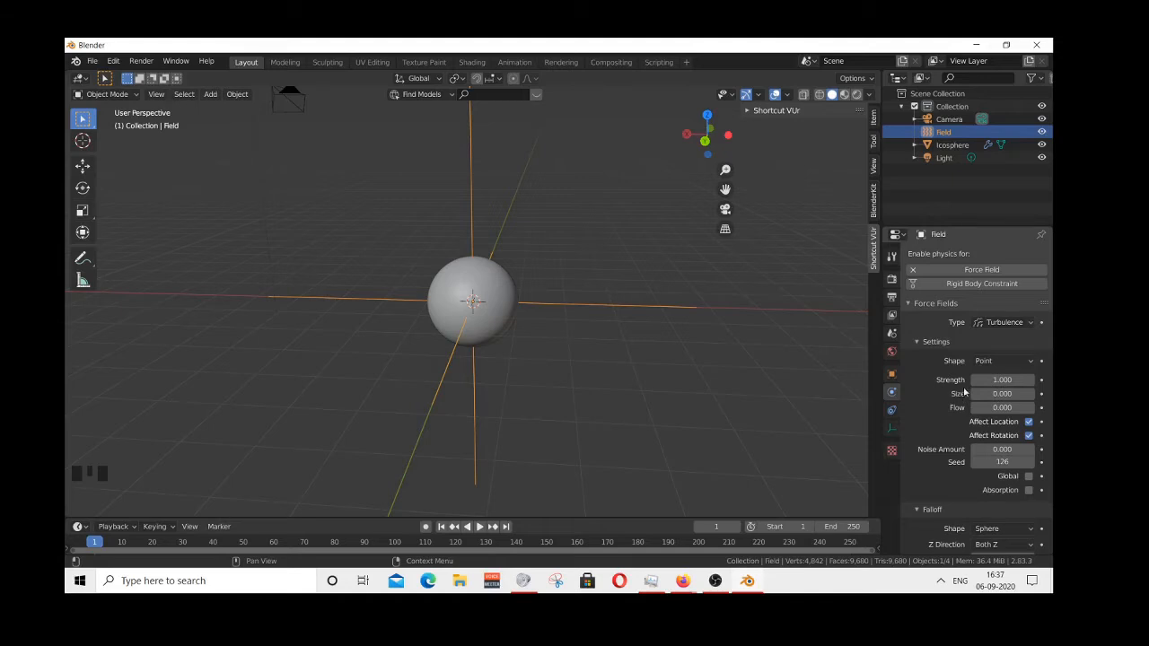
click(993, 378)
text(100)
key(Return)
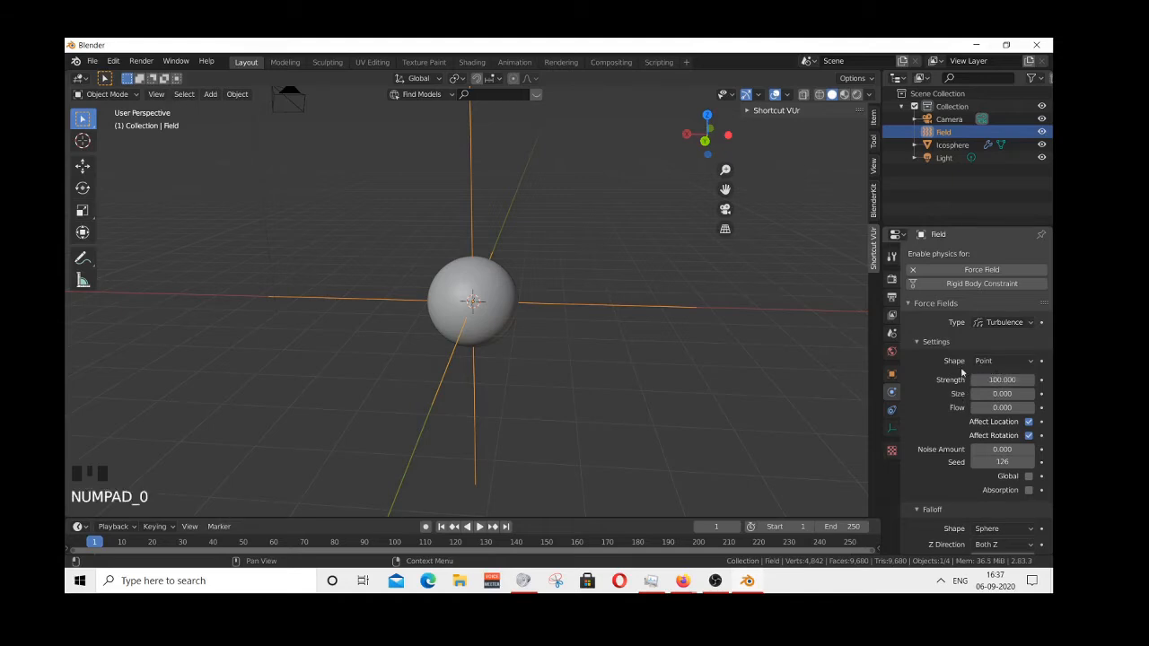
- Play the particle animation twice to check the turbulence from different angles, returning to the first frame each time
click(479, 527)
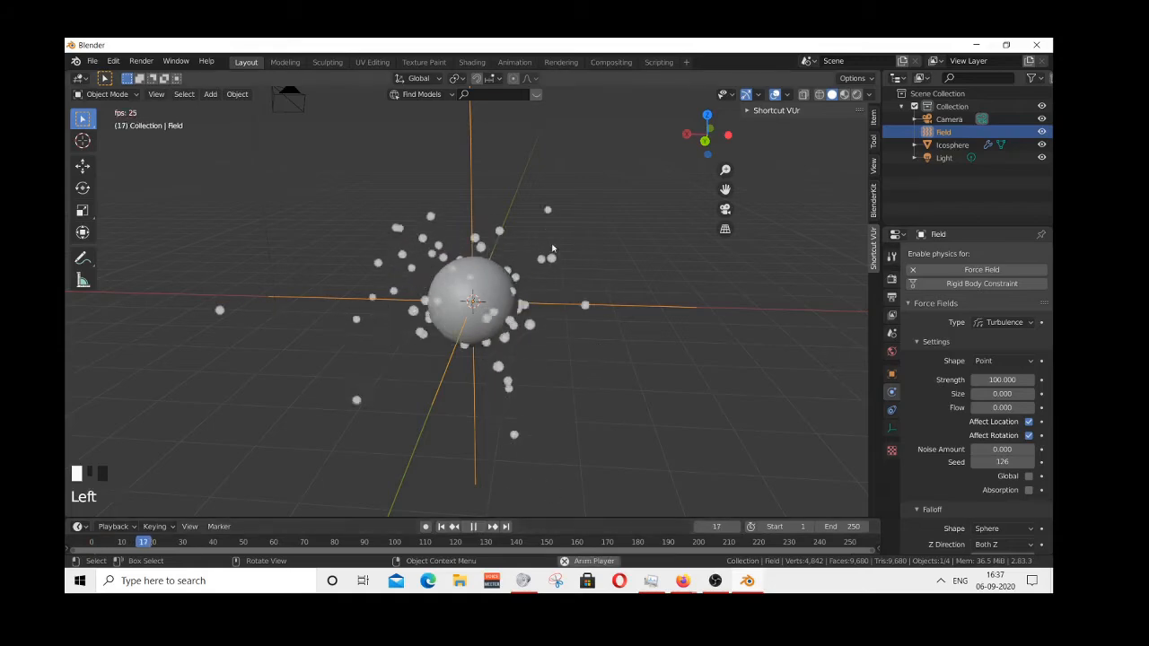
scroll(543, 265, down, 3)
middle_drag(538, 269, 574, 341)
scroll(609, 302, up, 1)
scroll(609, 301, up, 2)
click(476, 527)
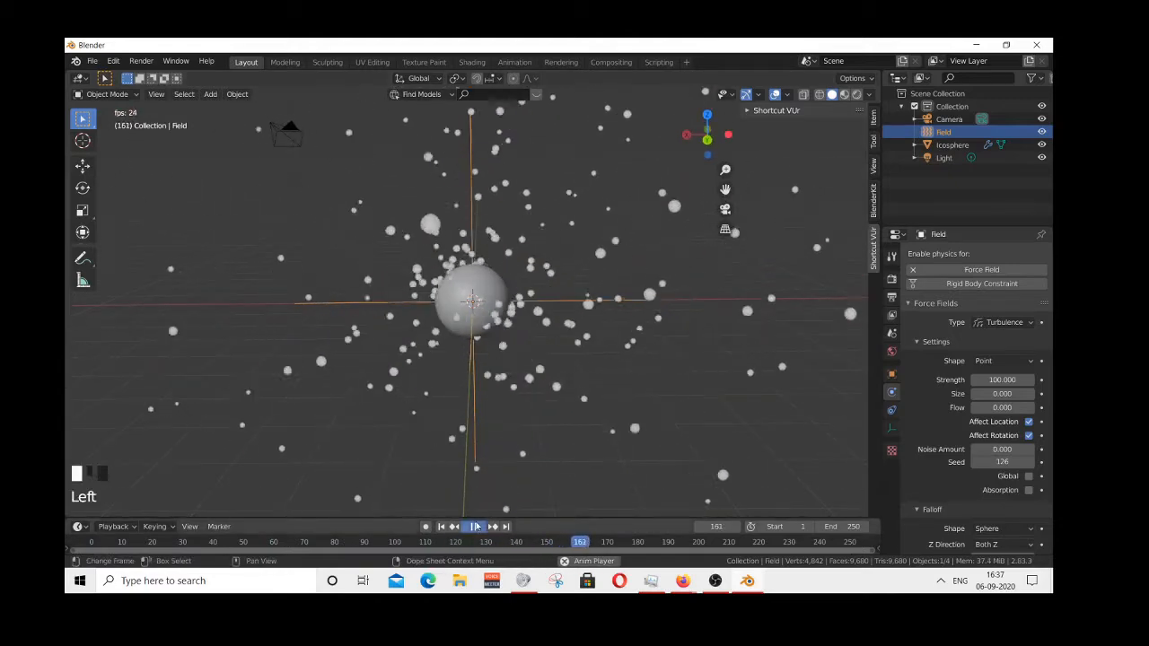
click(441, 526)
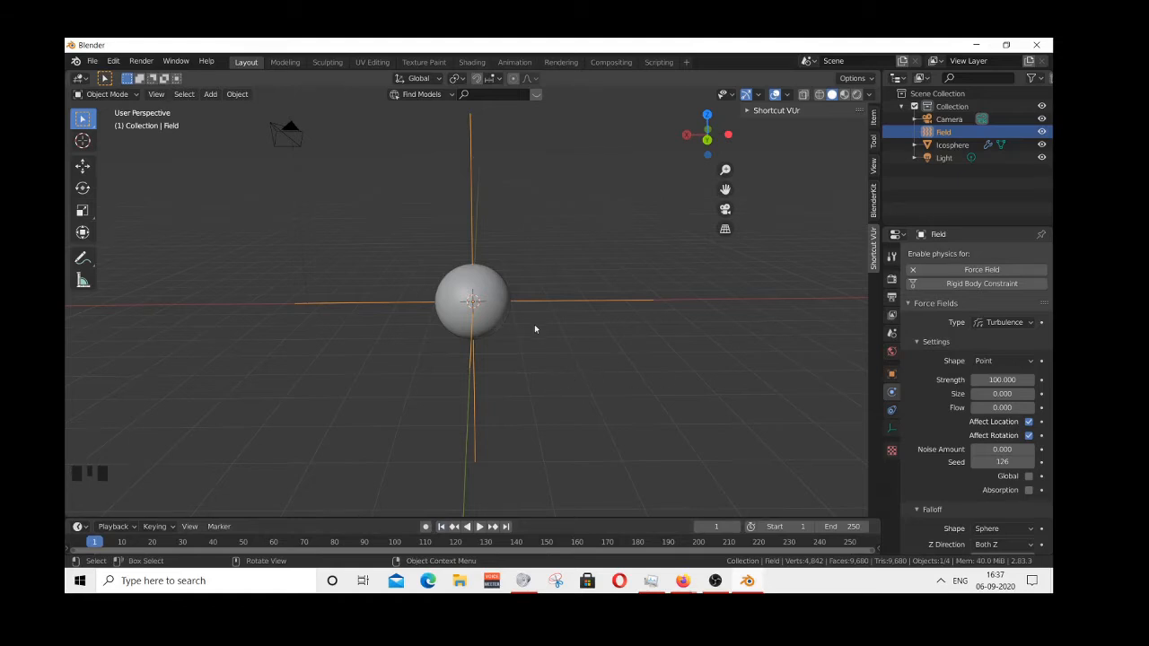
click(479, 527)
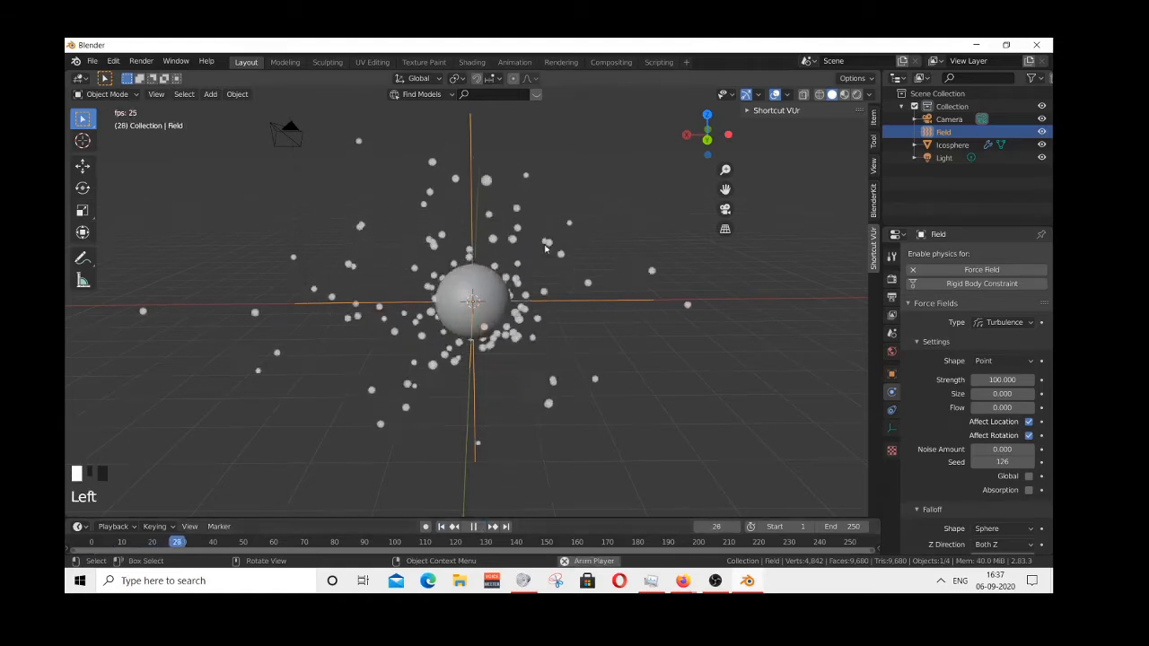
middle_drag(544, 249, 609, 339)
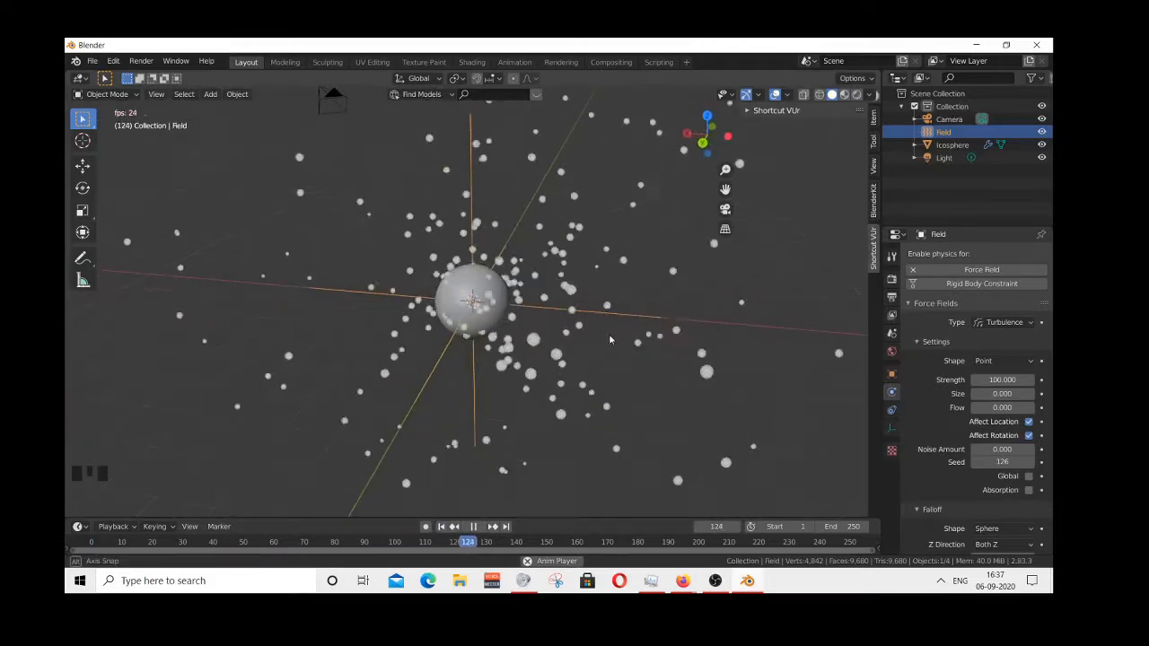
click(473, 527)
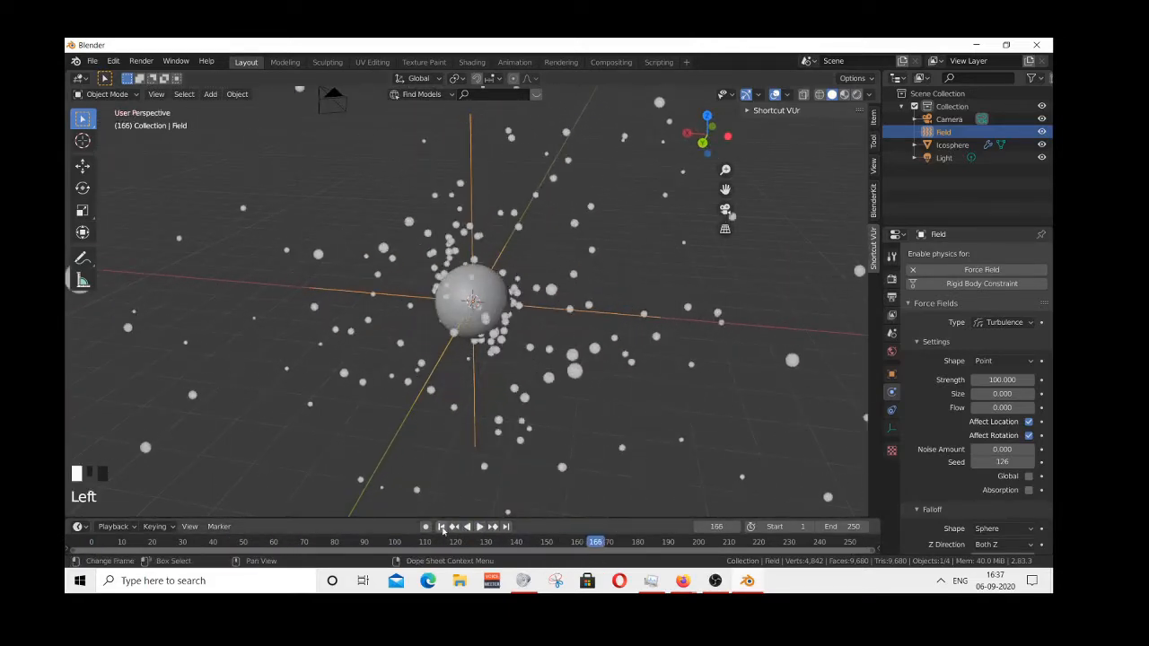
click(440, 527)
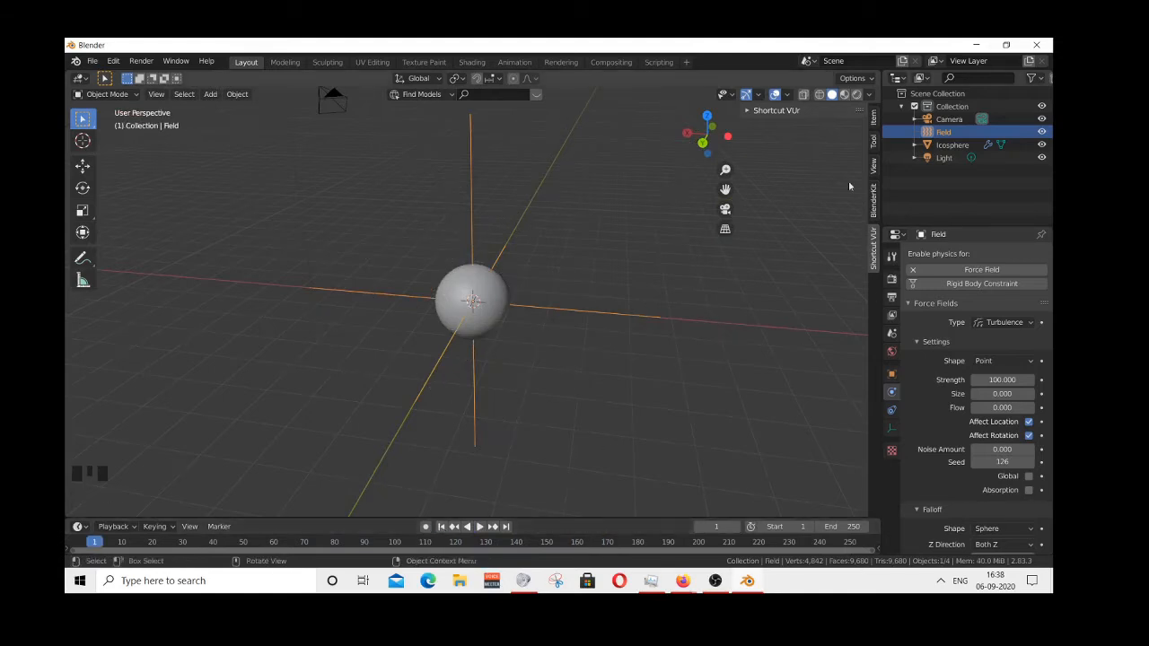
- Set the Old value of the scene's time remapping to 50 in the output settings
click(893, 282)
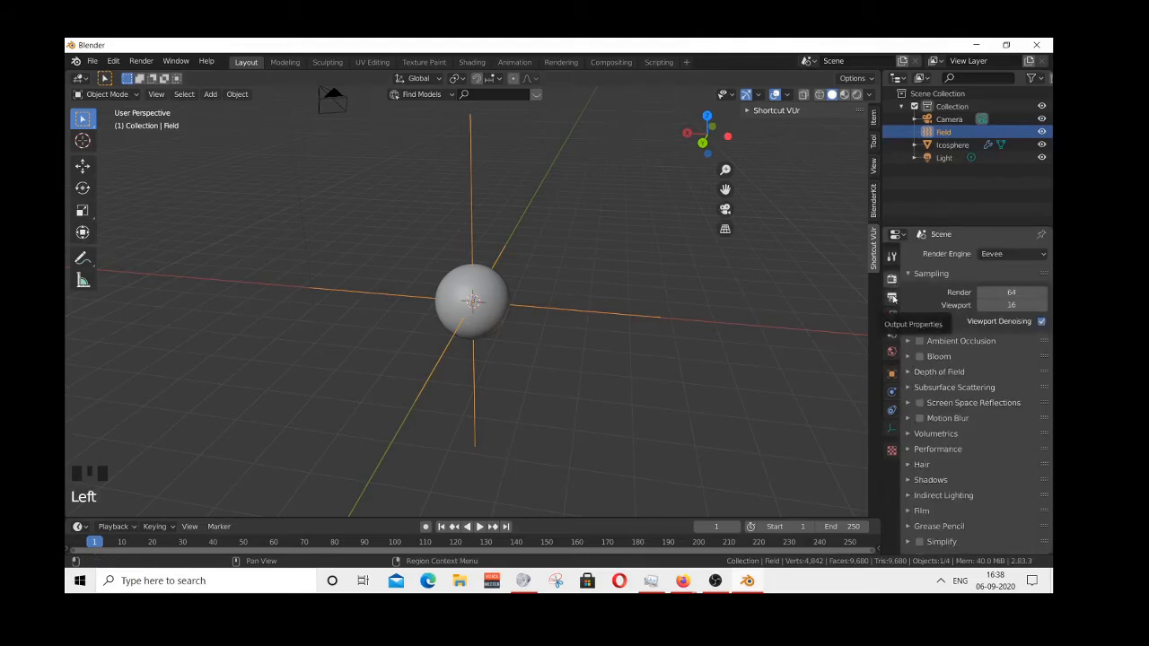
click(892, 297)
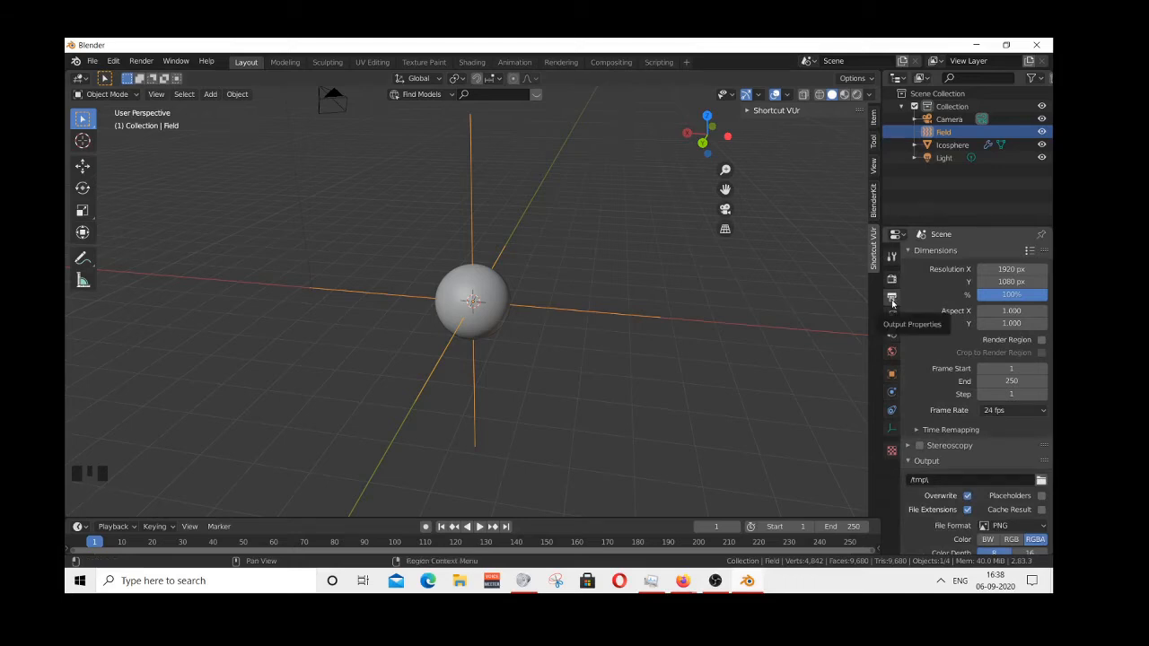
scroll(919, 381, down, 1)
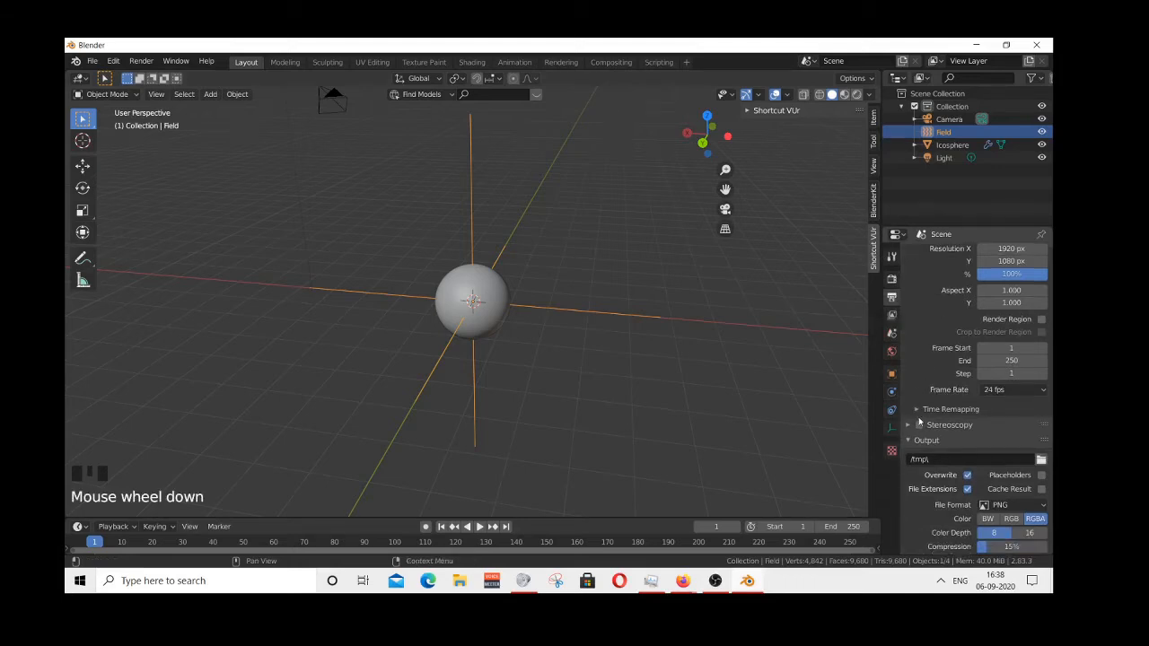
click(924, 409)
scroll(919, 366, down, 1)
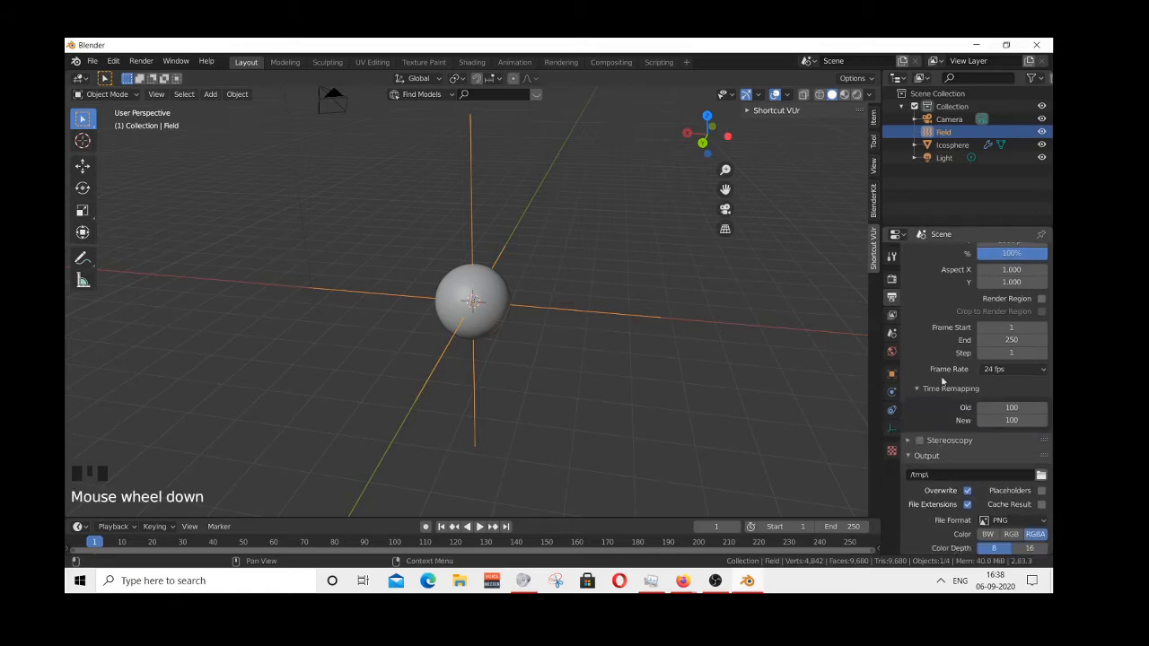
click(995, 408)
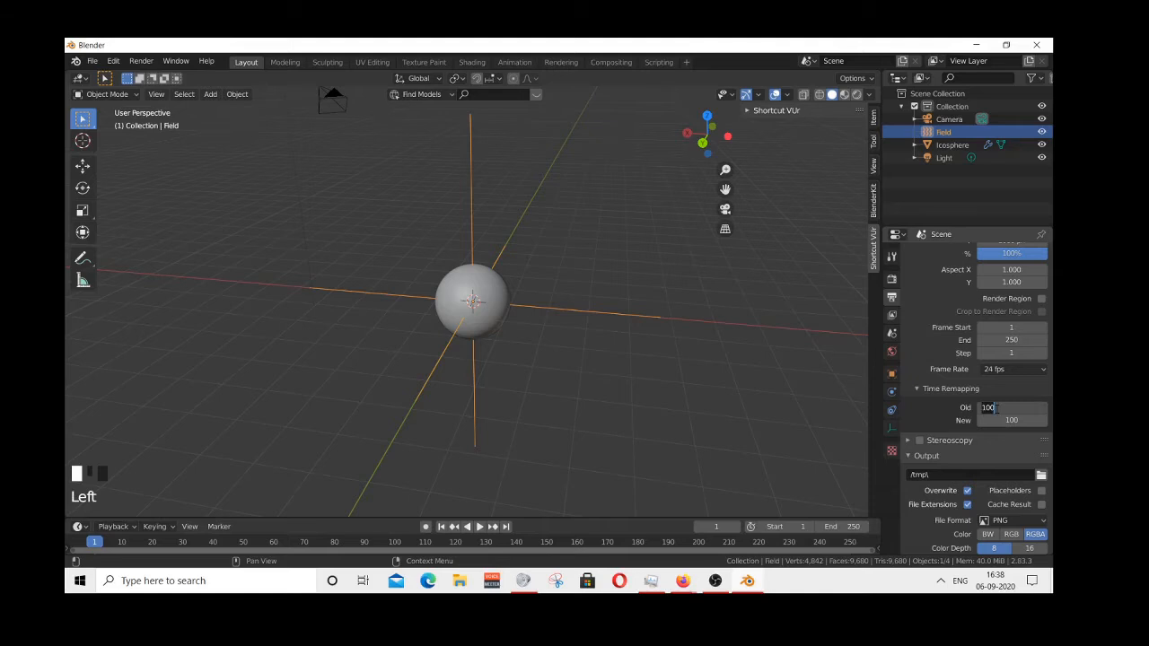
text(50)
key(Return)
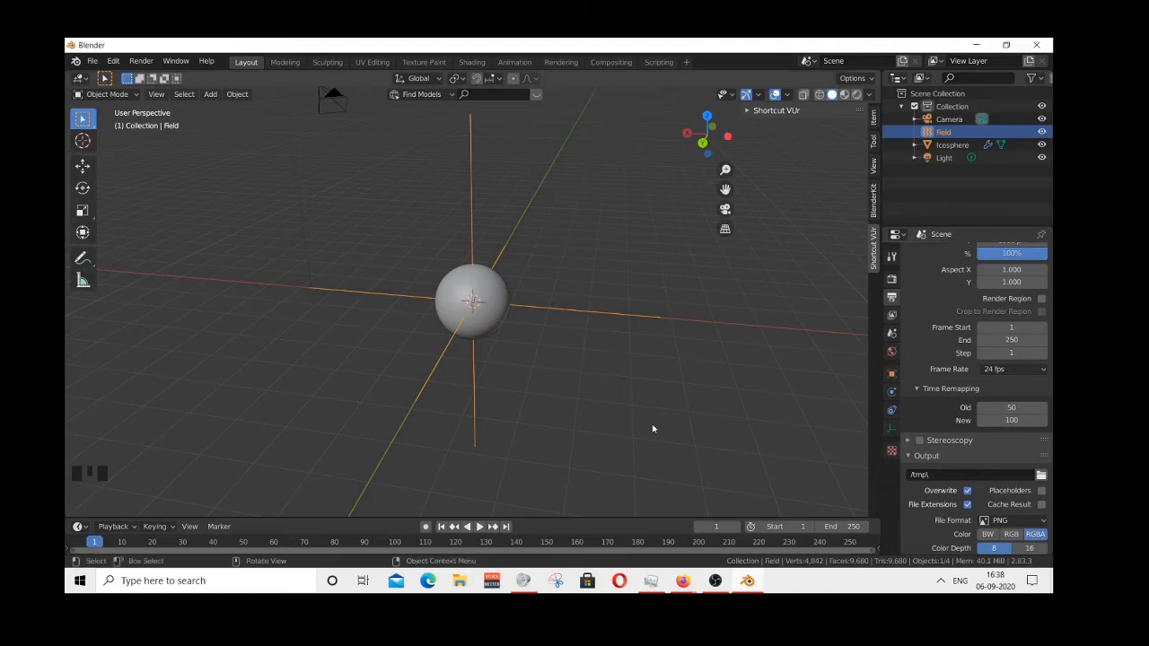
- Play back the time-remapped particle animation while orbiting around the sphere, then stop and rewind to frame 1
click(480, 526)
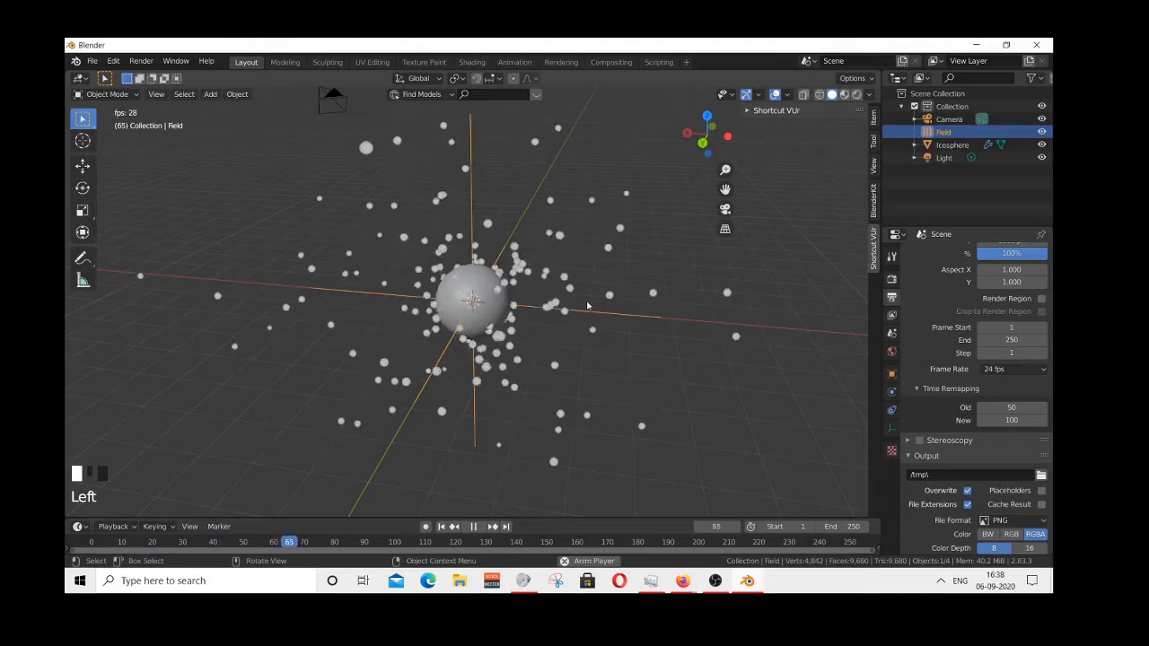
middle_drag(592, 312, 544, 306)
scroll(543, 306, down, 2)
middle_click(545, 305)
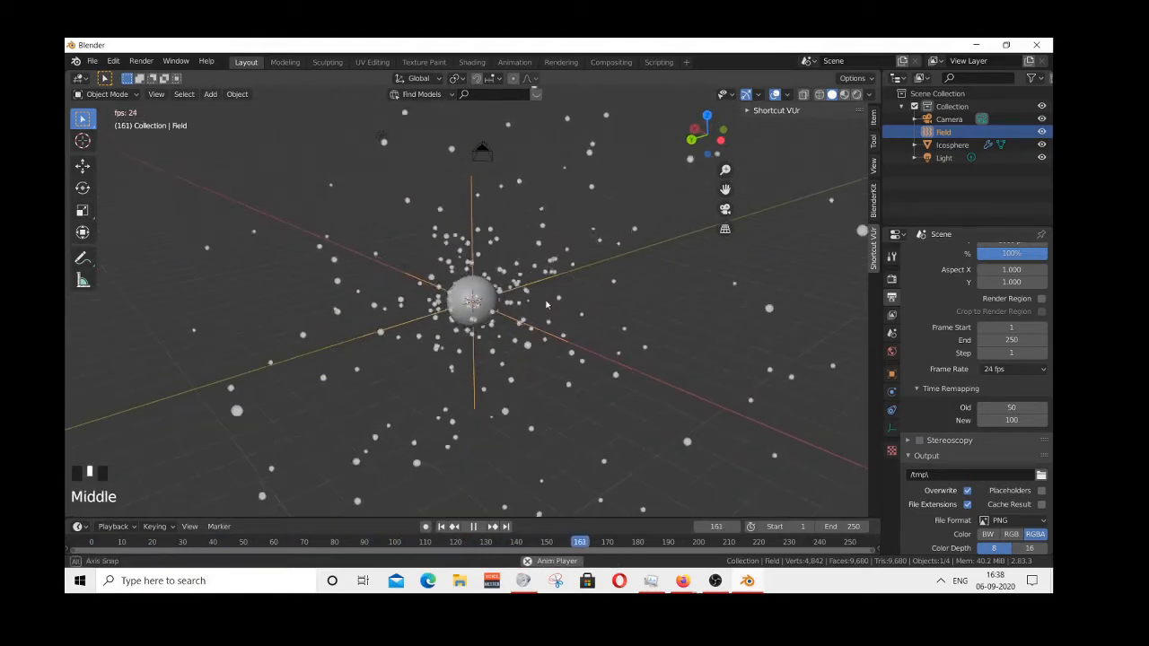
click(473, 526)
click(440, 526)
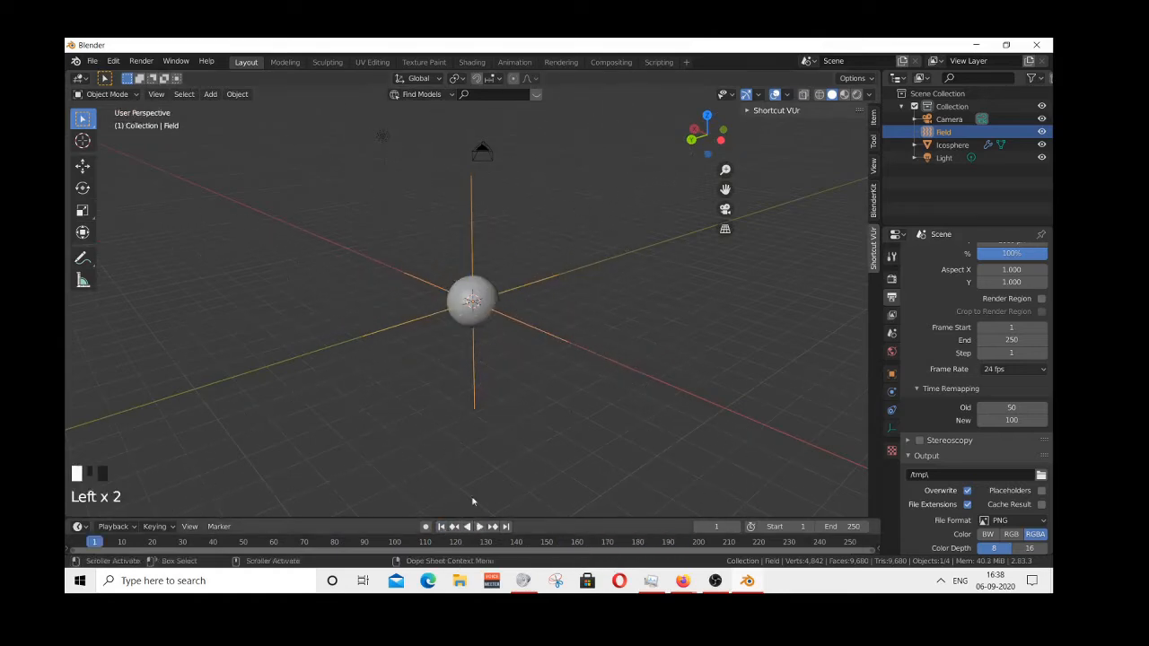
- Play the time-remapped particle animation while viewing it from several angles and distances, then stop and return to frame 1
scroll(505, 341, up, 3)
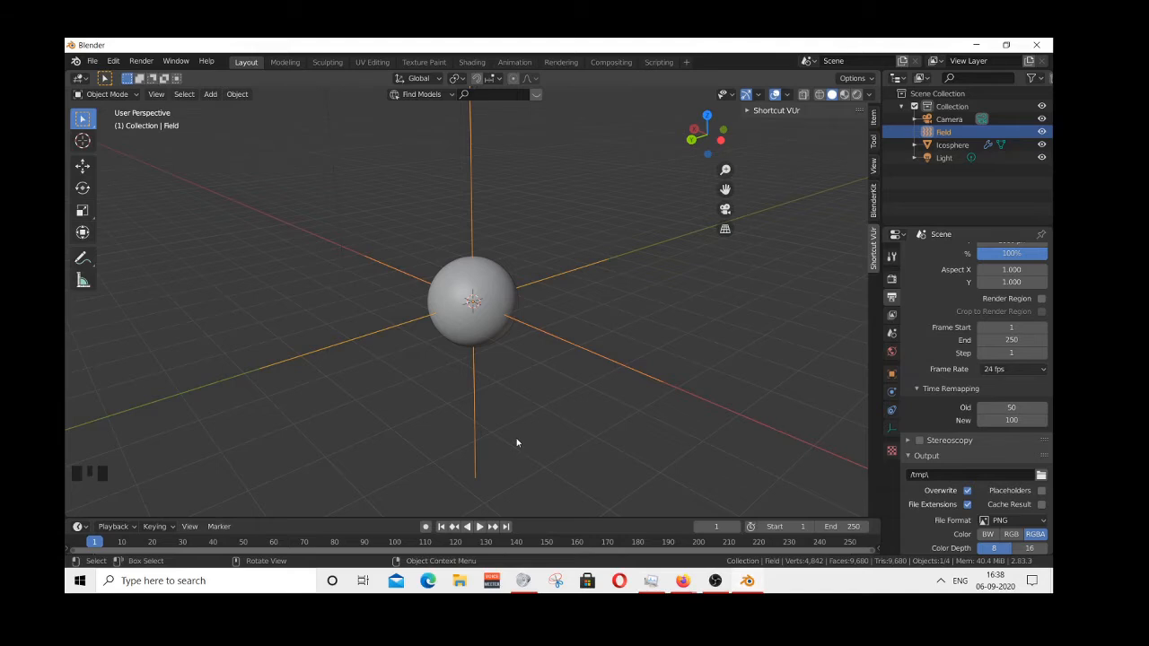
click(479, 528)
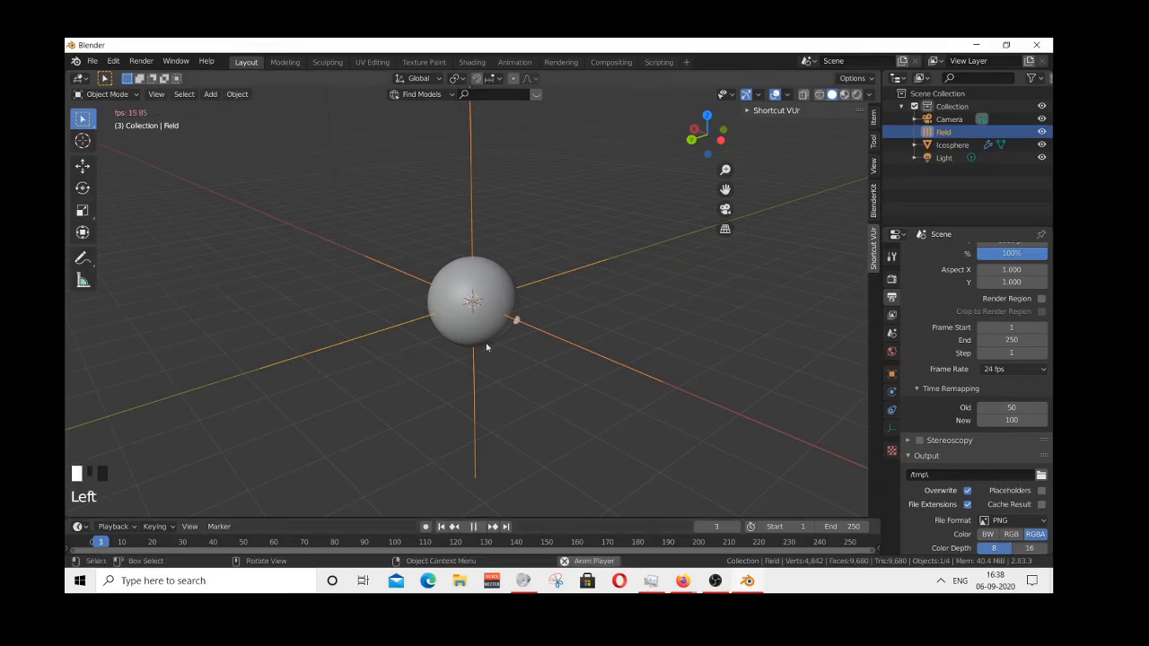
middle_drag(417, 308, 539, 278)
scroll(554, 309, down, 3)
scroll(539, 277, down, 3)
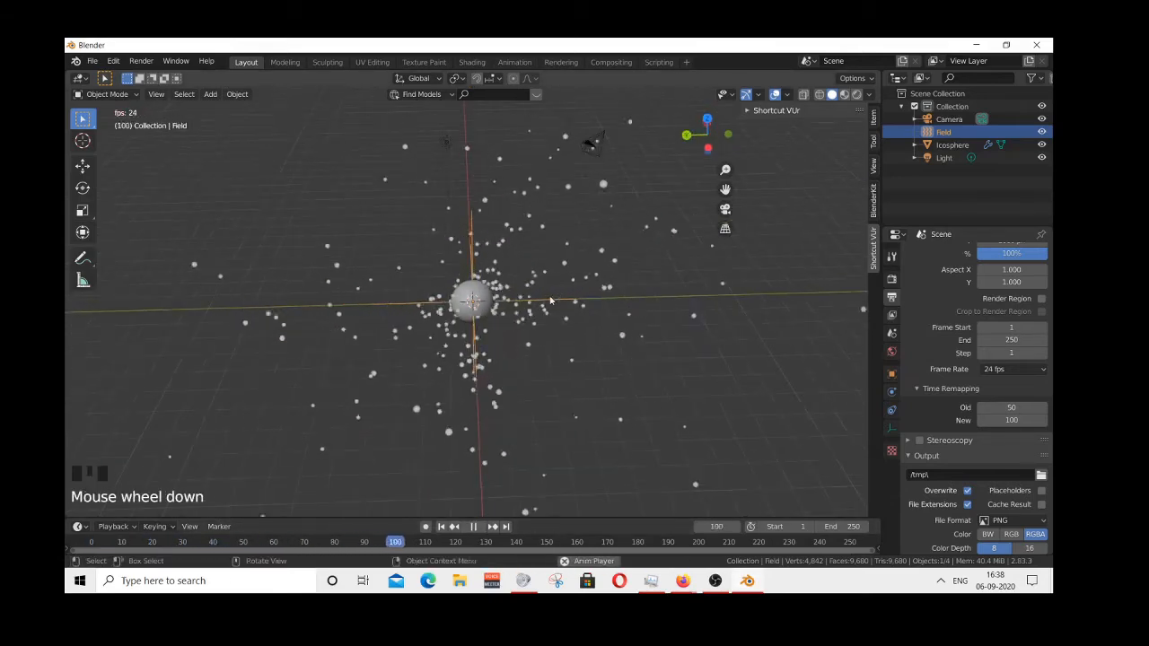
scroll(538, 278, down, 3)
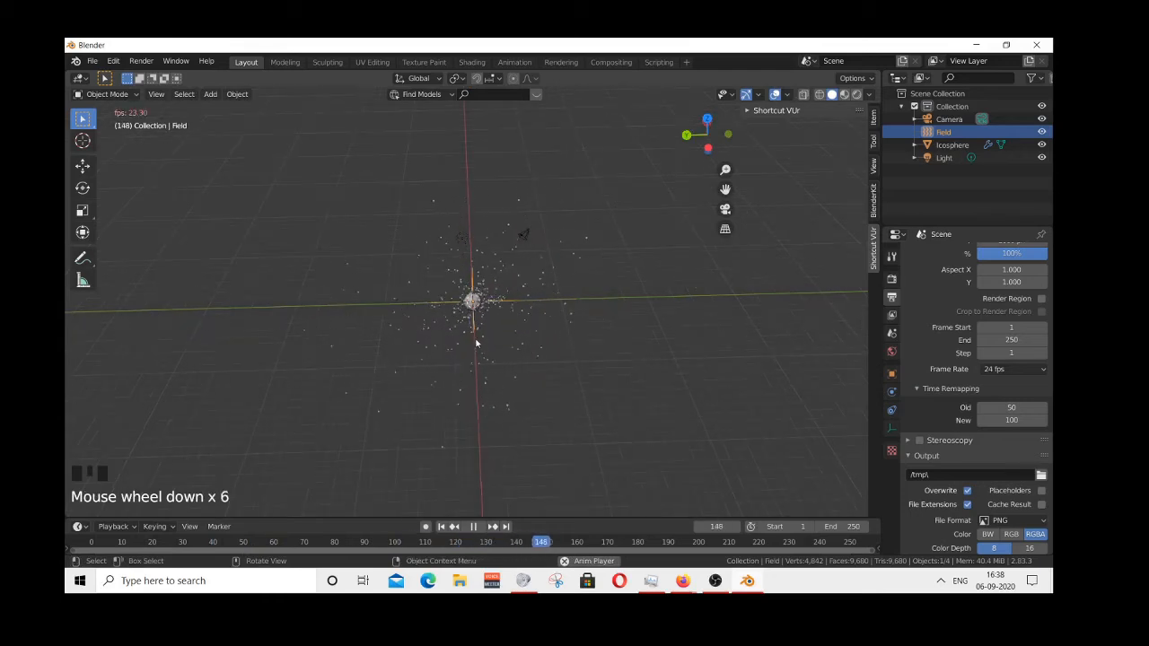
scroll(481, 337, up, 6)
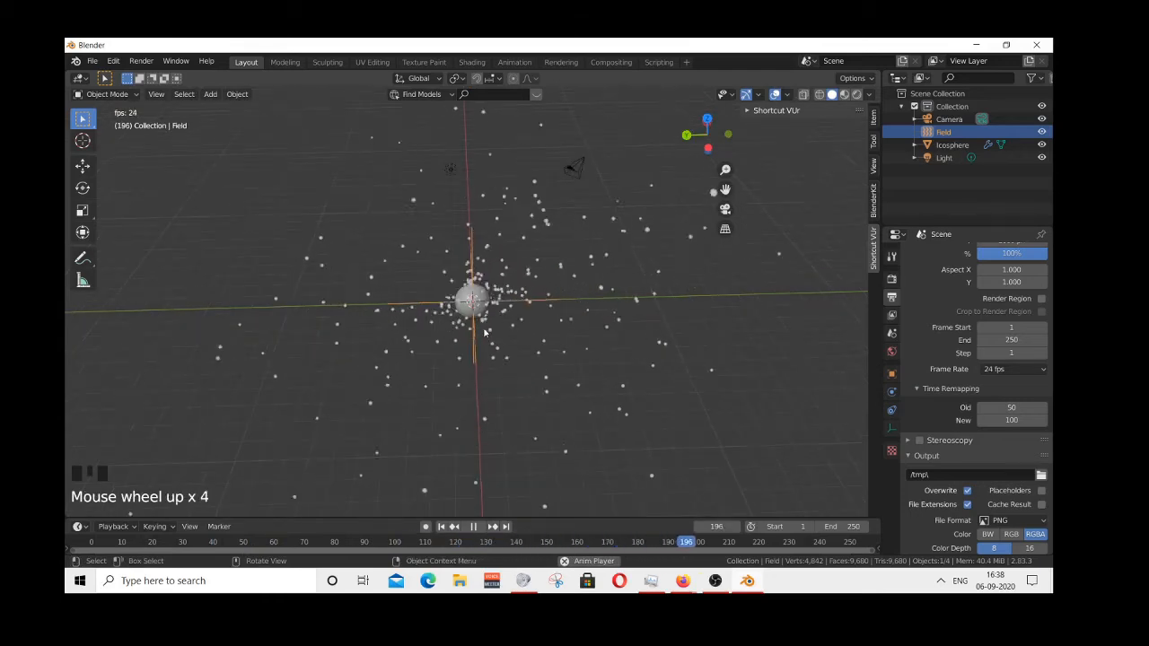
middle_drag(487, 333, 544, 307)
click(475, 527)
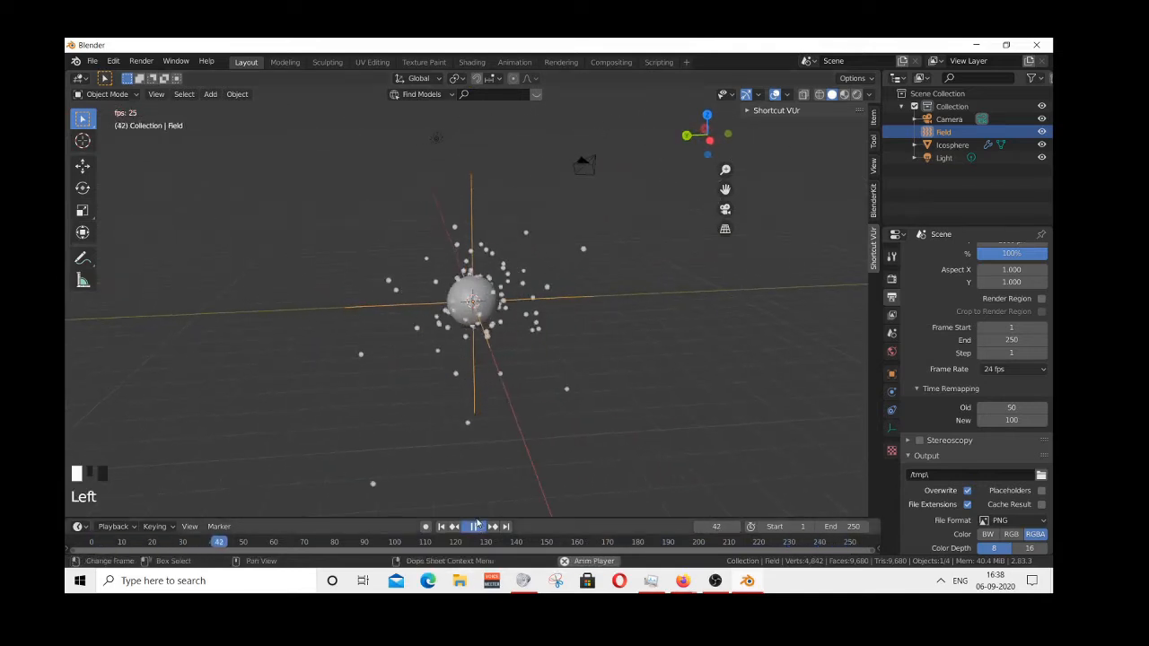
click(442, 527)
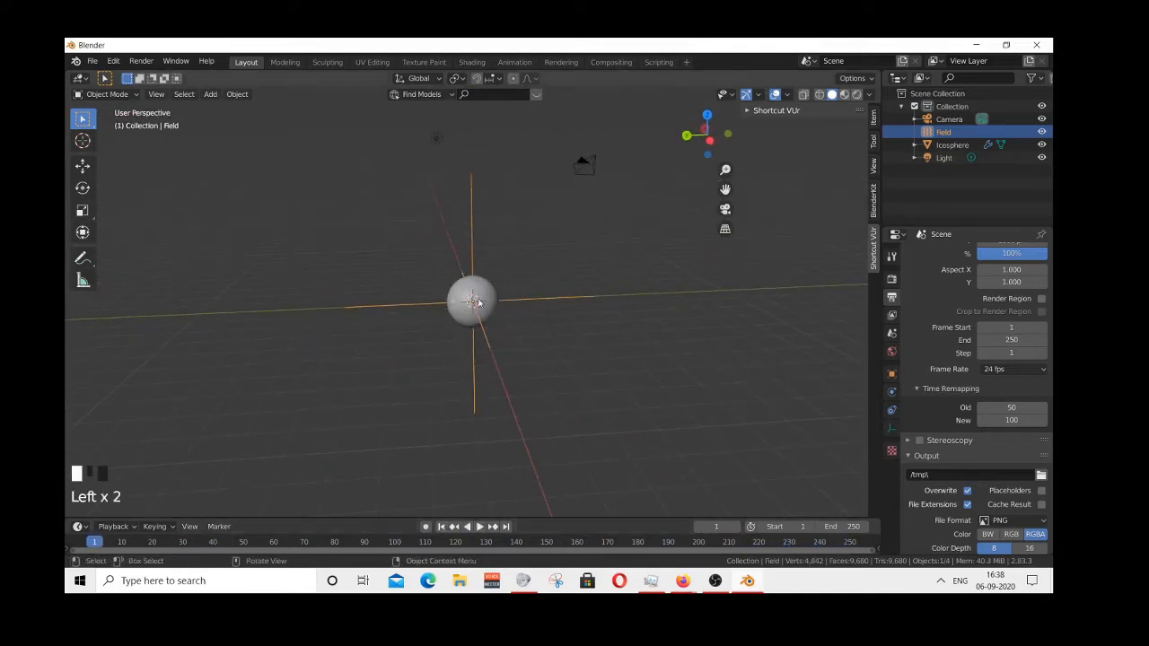
- Set the turbulence force field's flow to 8 in its physics settings
scroll(464, 315, up, 4)
click(499, 302)
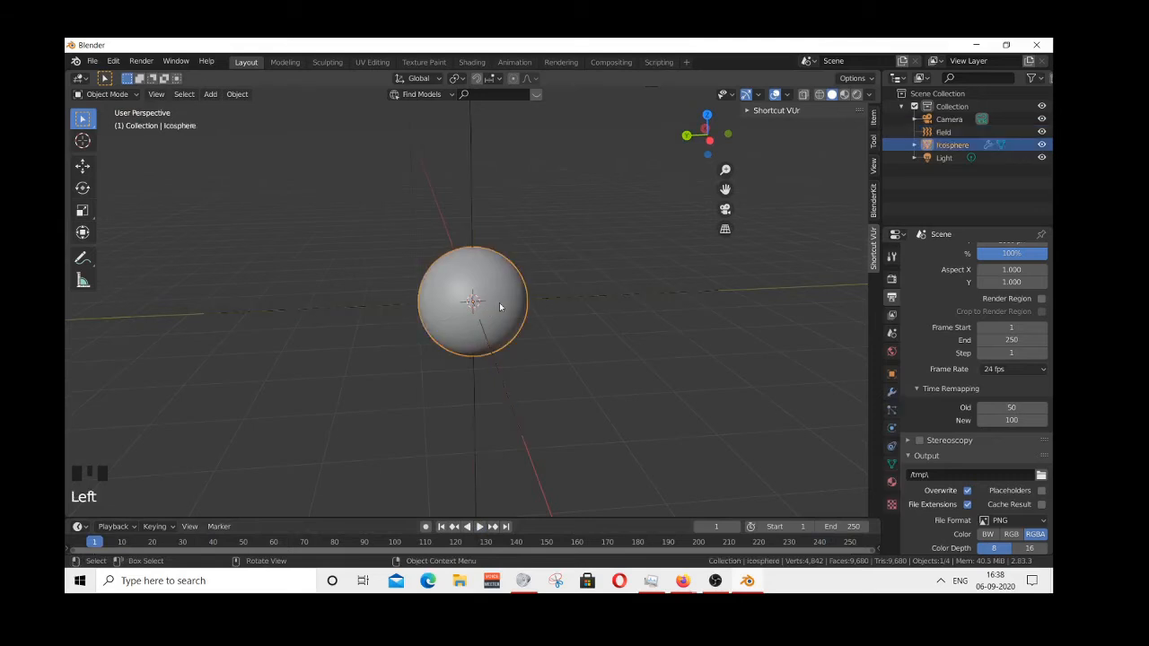
click(943, 131)
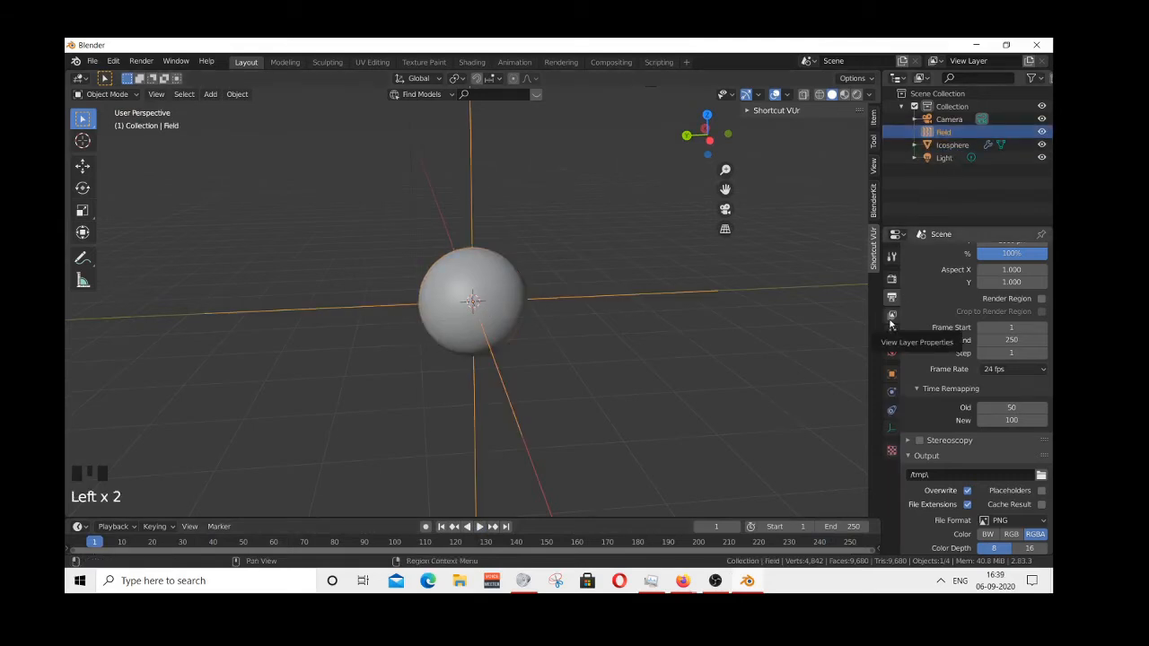
click(891, 396)
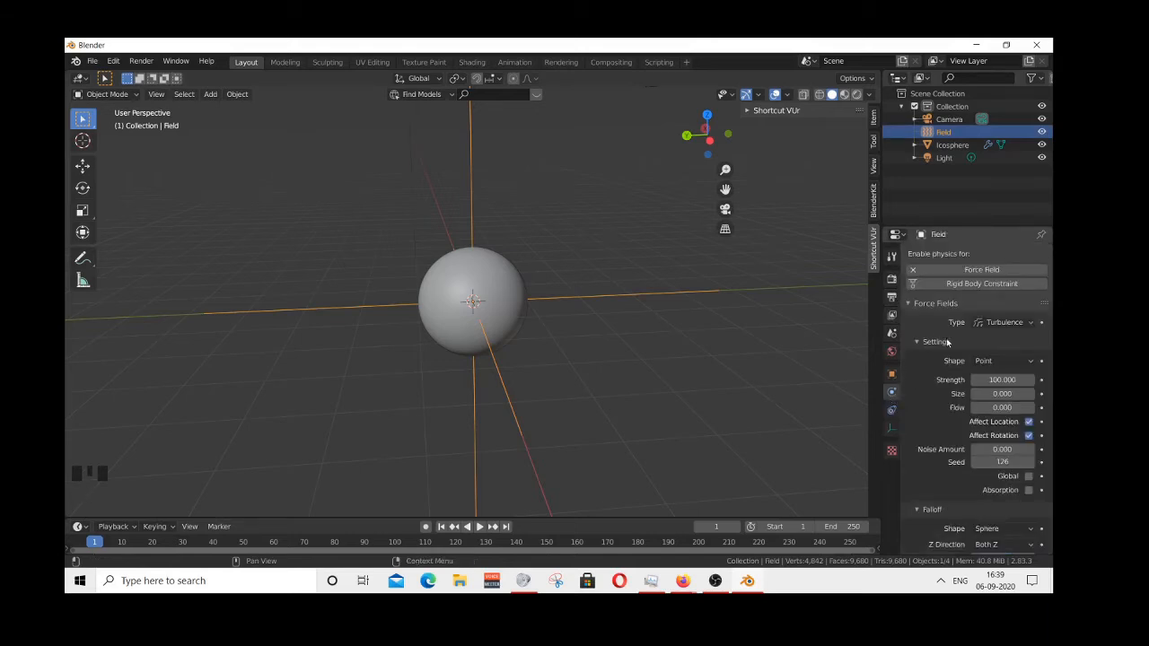
click(994, 409)
text(8)
key(Return)
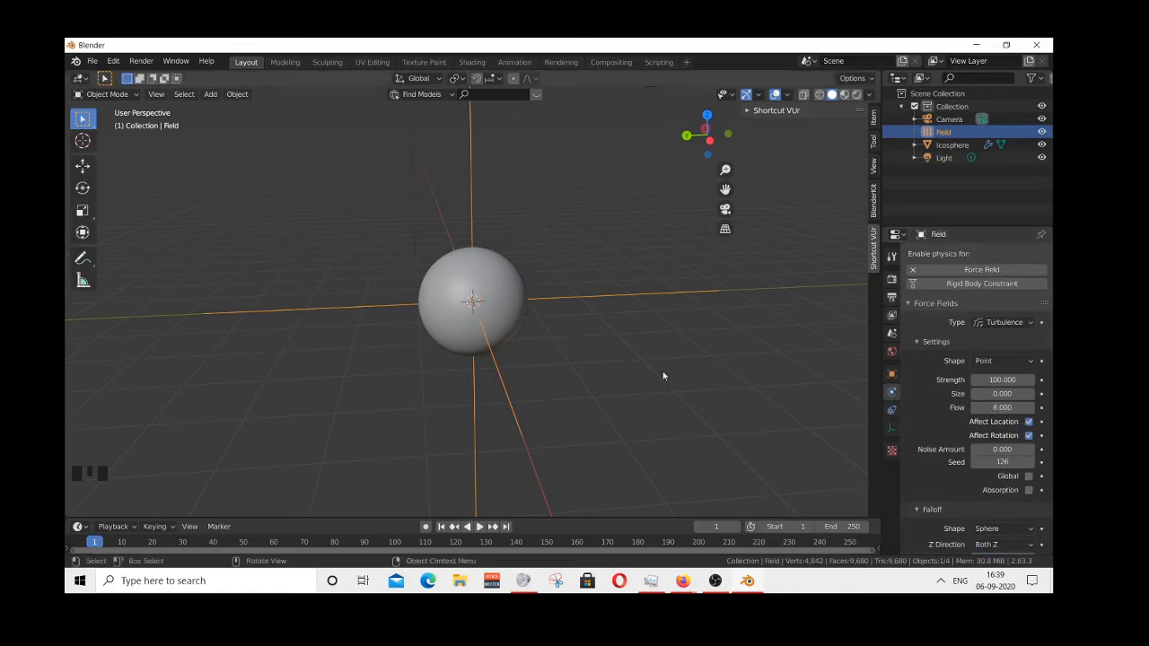
- Play the animation to check how the flow affects the particles, then stop it and rewind to the first frame
click(479, 526)
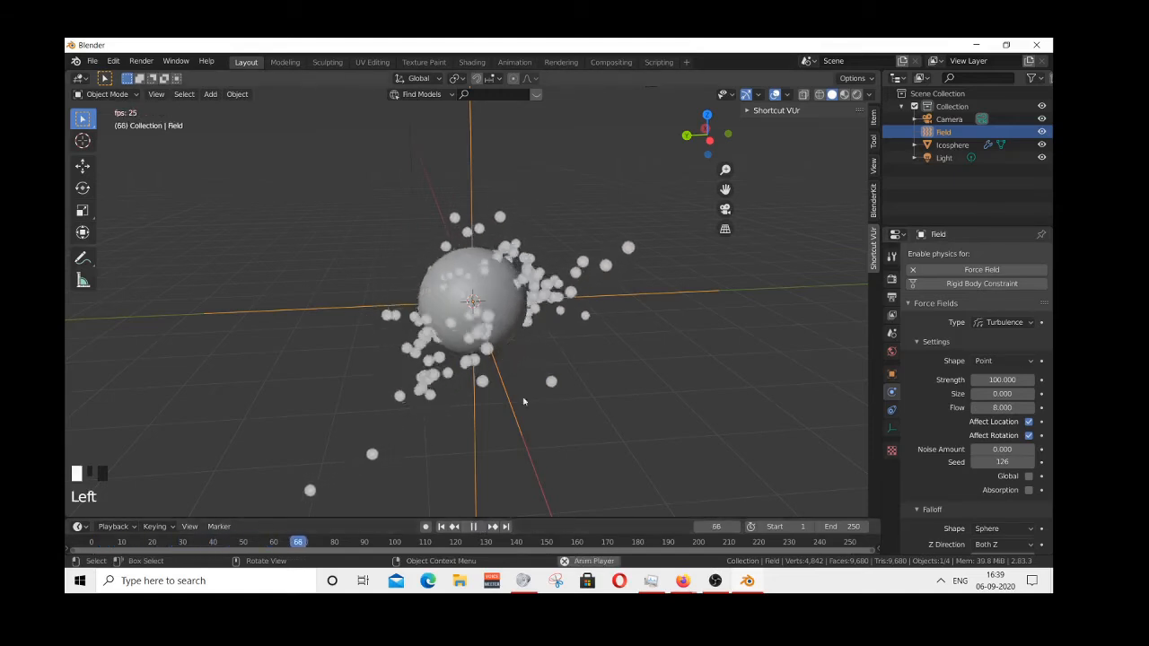
scroll(523, 401, down, 2)
middle_drag(539, 372, 597, 342)
scroll(536, 371, up, 2)
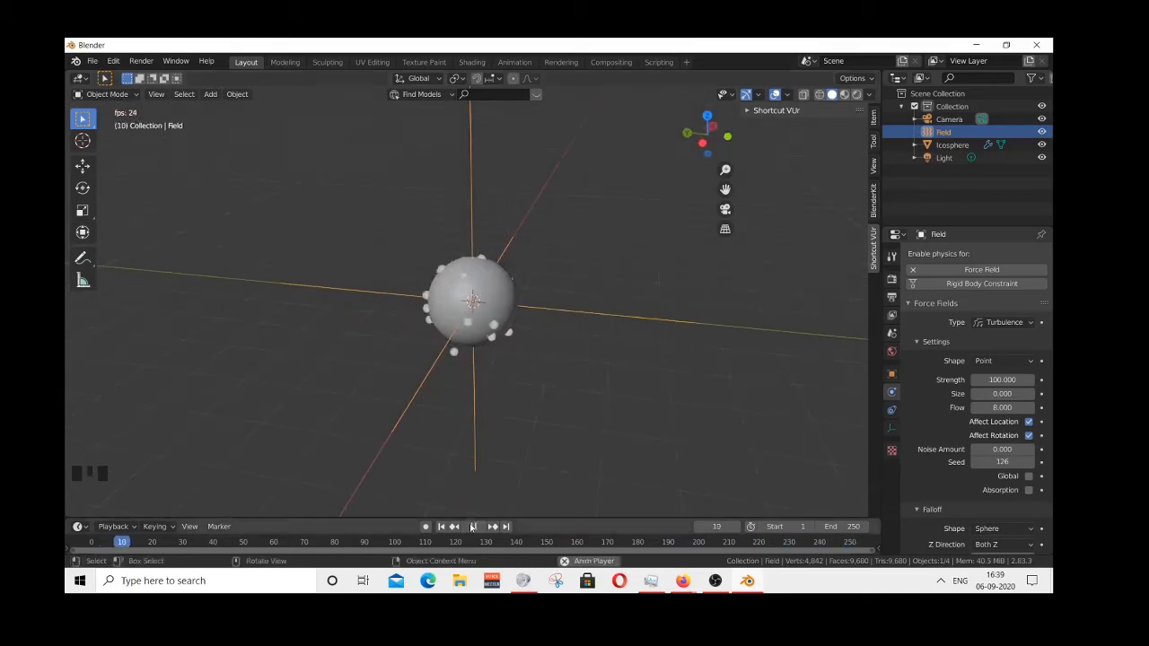
click(472, 527)
click(441, 527)
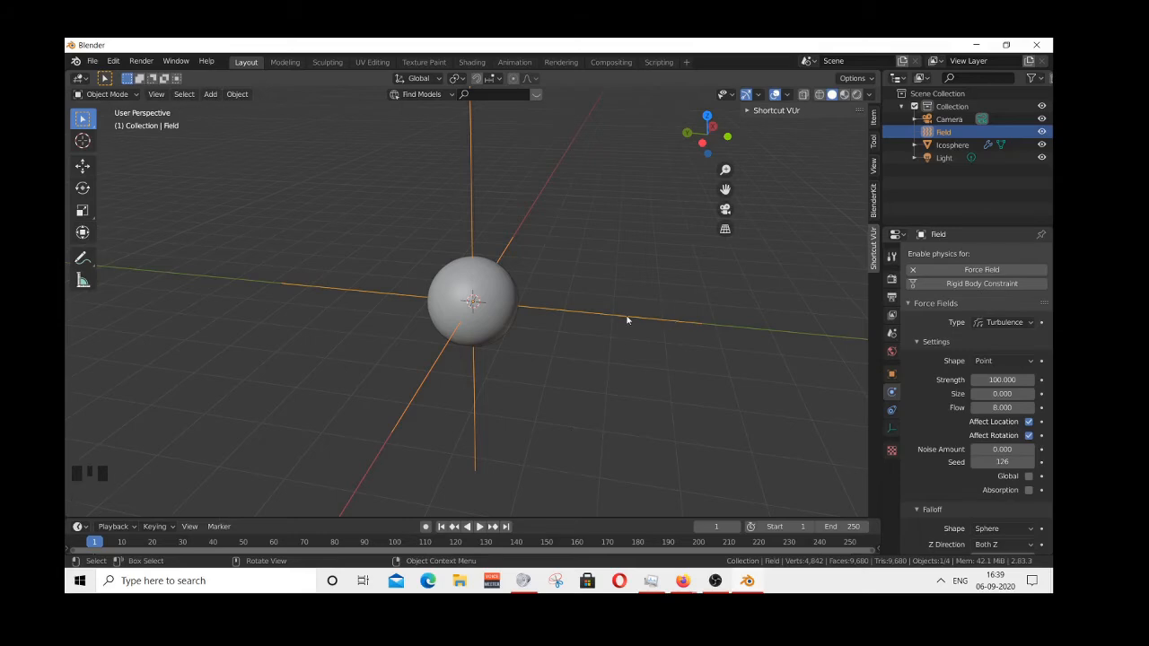
- Scale the icosphere emitter down to about 0.04 of its size
scroll(626, 320, up, 2)
click(526, 295)
middle_drag(562, 276, 503, 279)
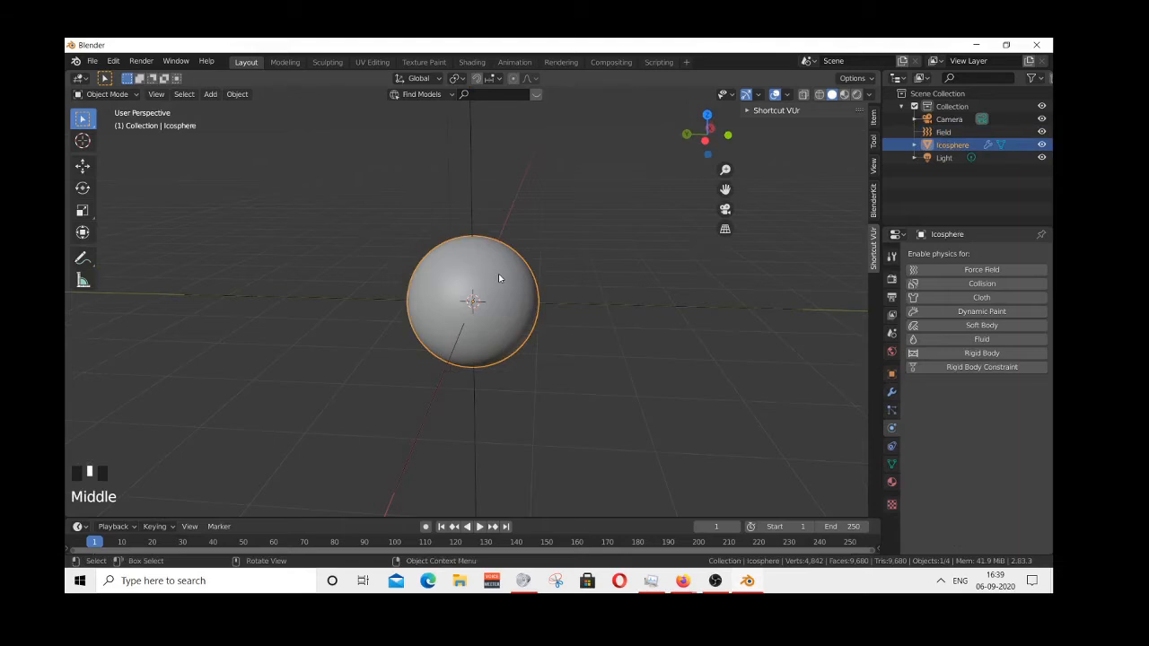
key(s)
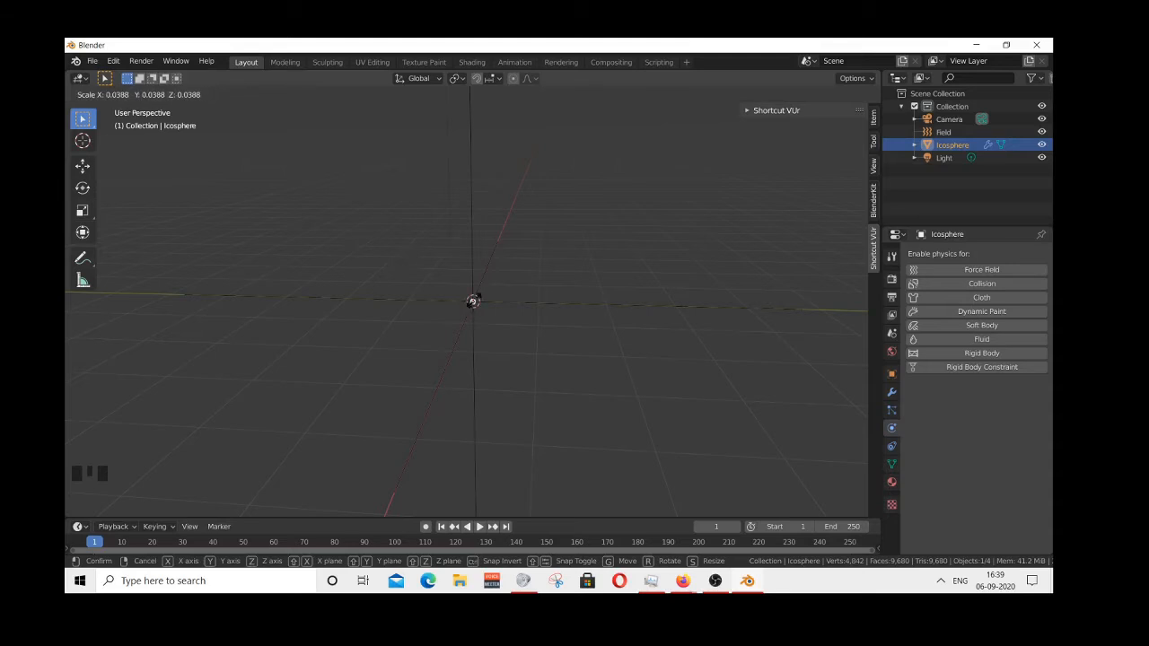
click(473, 301)
scroll(509, 302, down, 4)
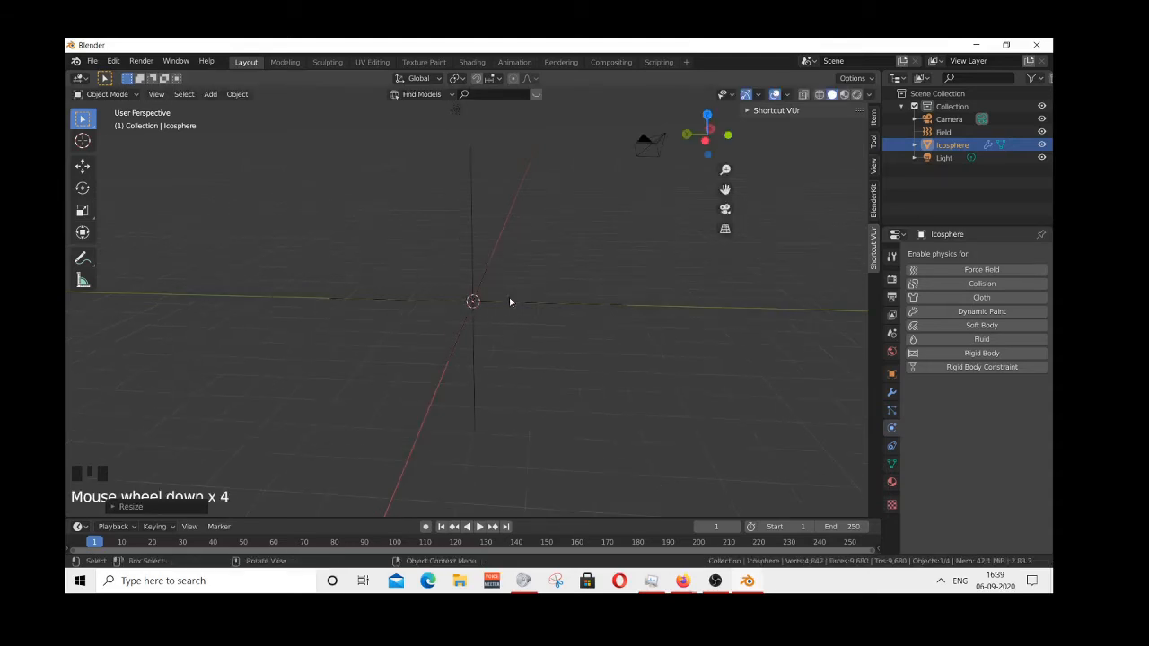
scroll(509, 301, up, 5)
mouse_move(521, 303)
middle_down()
mouse_move(475, 282)
mouse_move(509, 313)
middle_up()
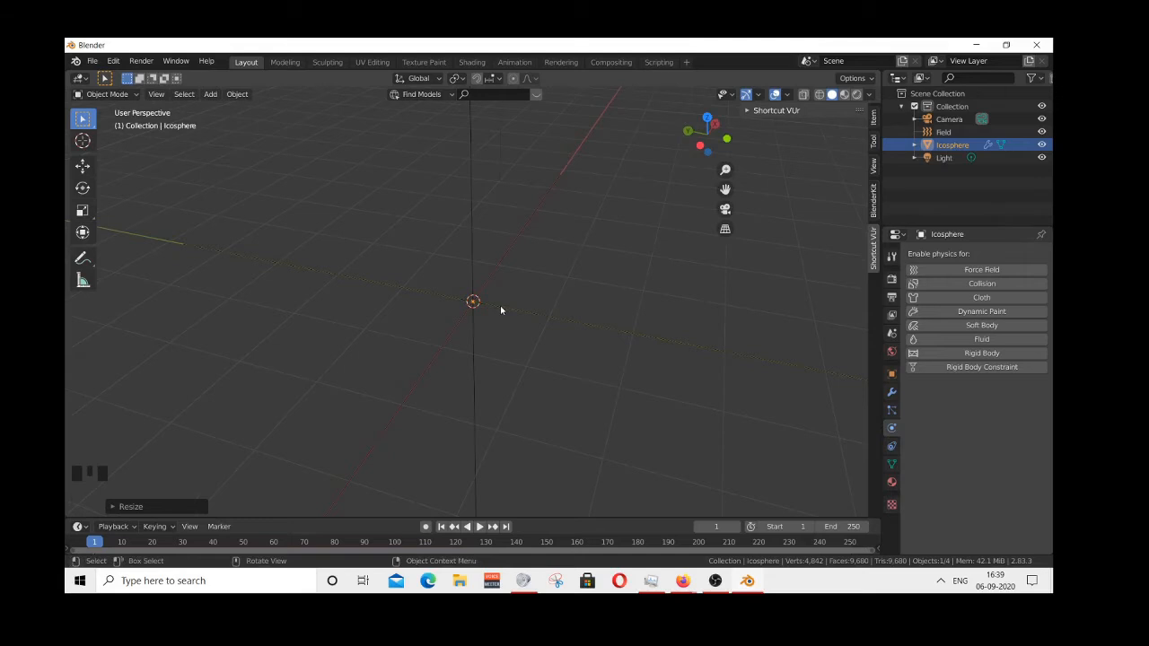
- Set the icosphere's particle system to render its particles as Object
click(962, 149)
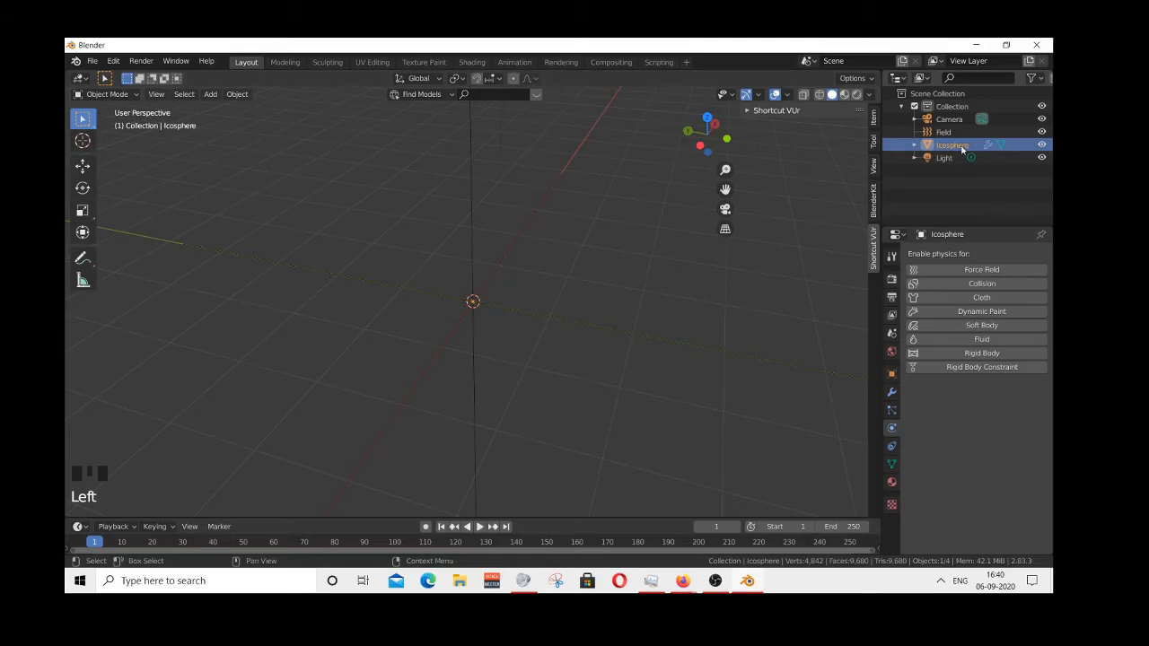
click(892, 409)
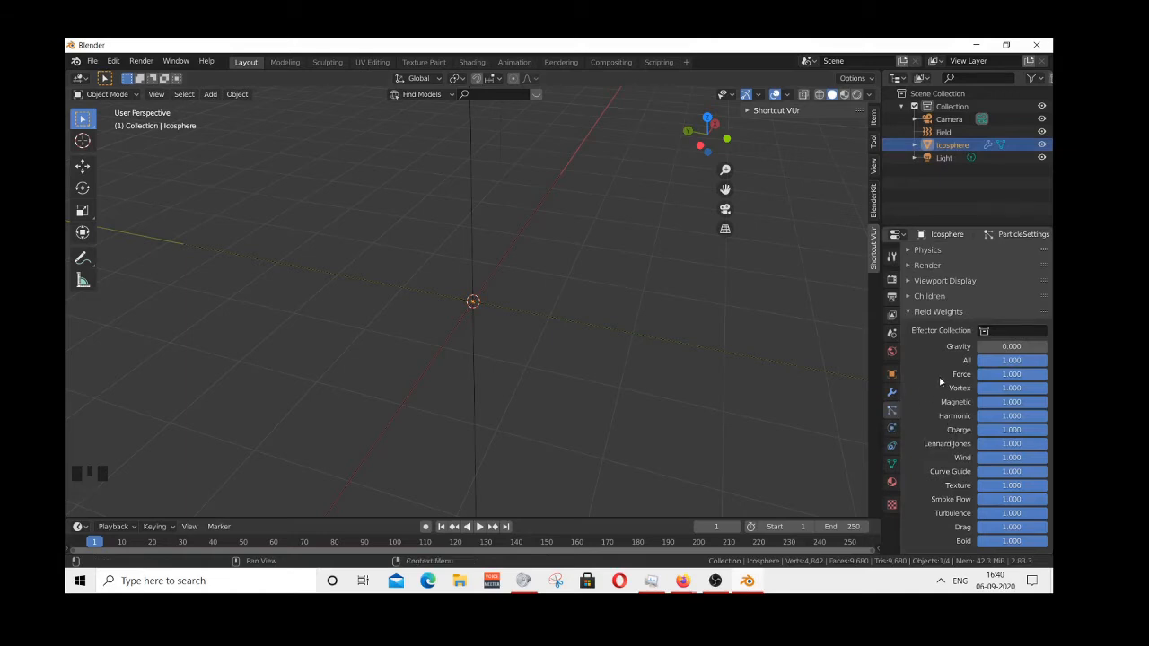
click(924, 265)
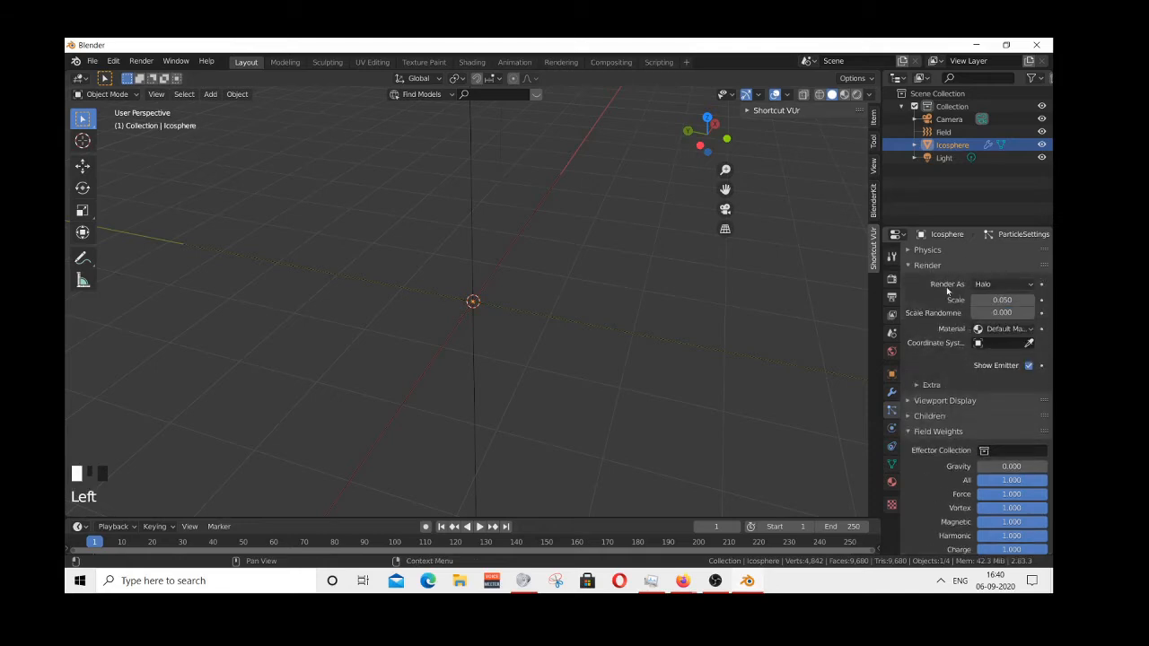
click(985, 285)
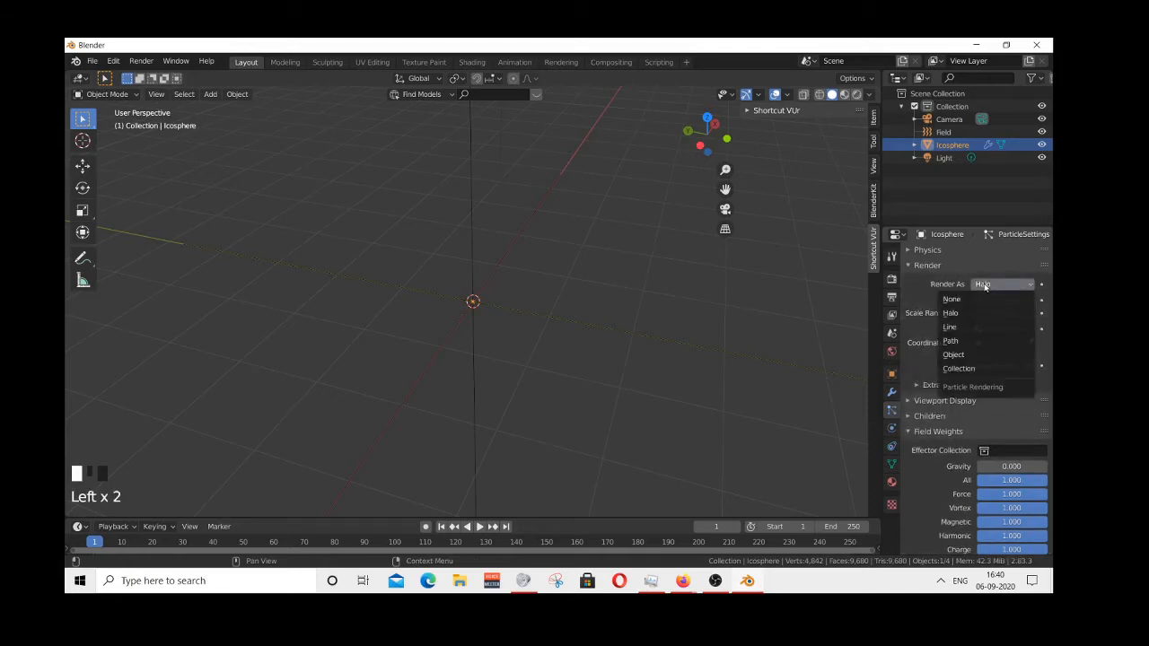
click(964, 355)
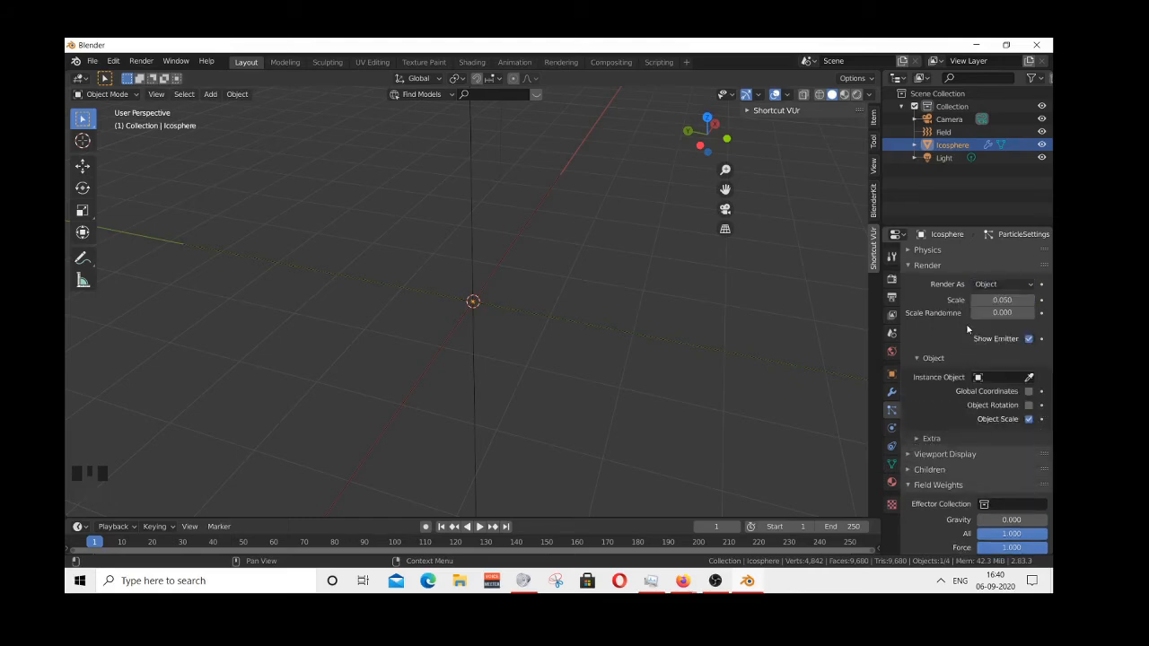
- Add a cube mesh to the scene at the origin
click(405, 213)
click(210, 94)
mouse_move(224, 112)
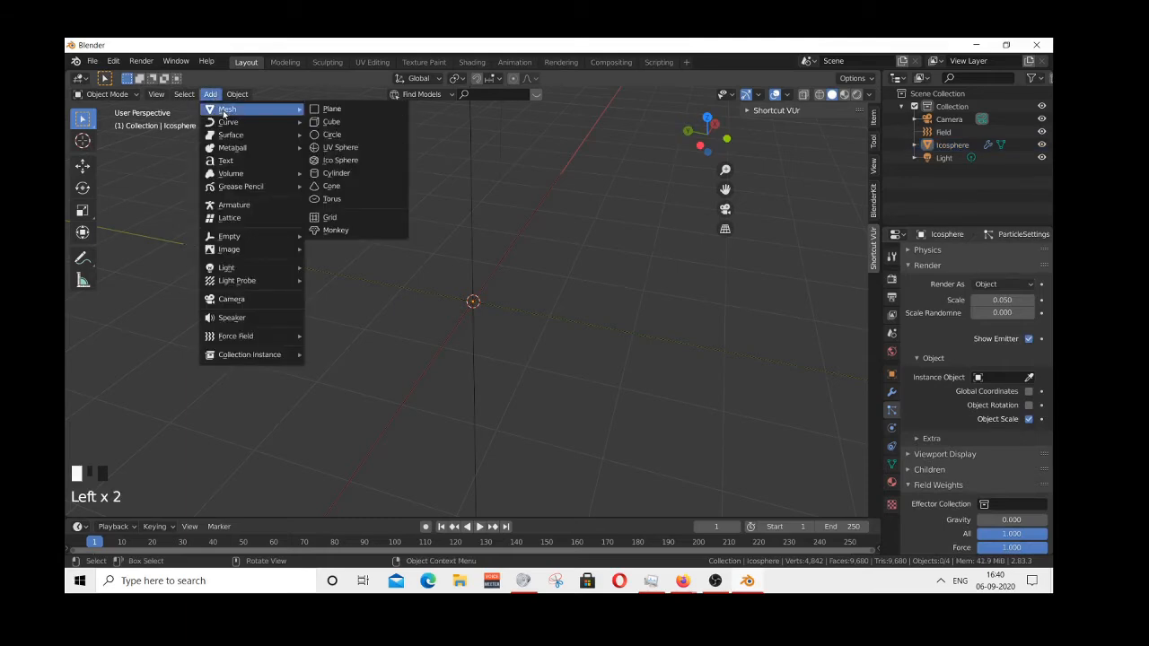
click(330, 122)
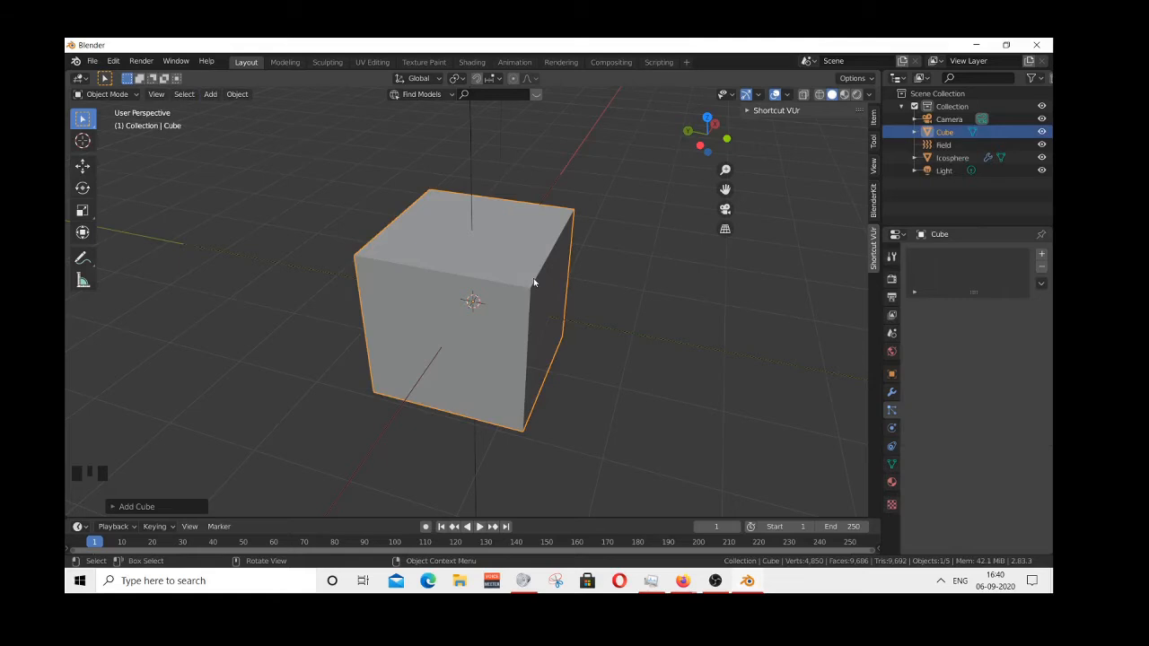
- Move the cube away from the emitter, roughly along the negative Y direction, so it stands clear of the origin
key(g)
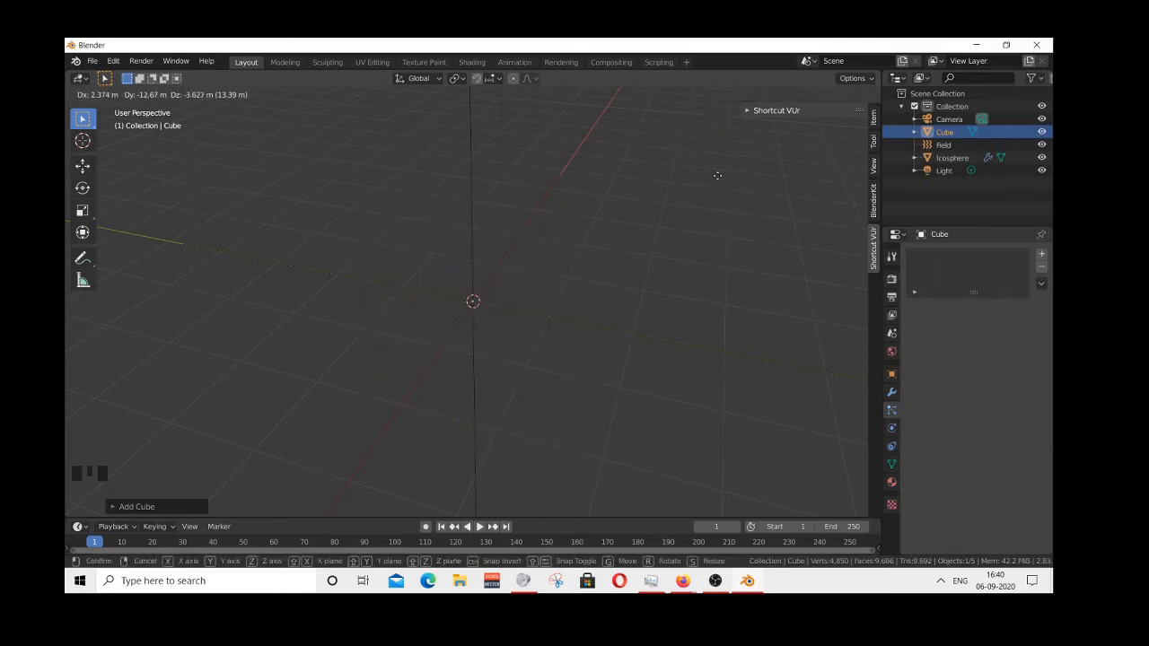
right_click(723, 180)
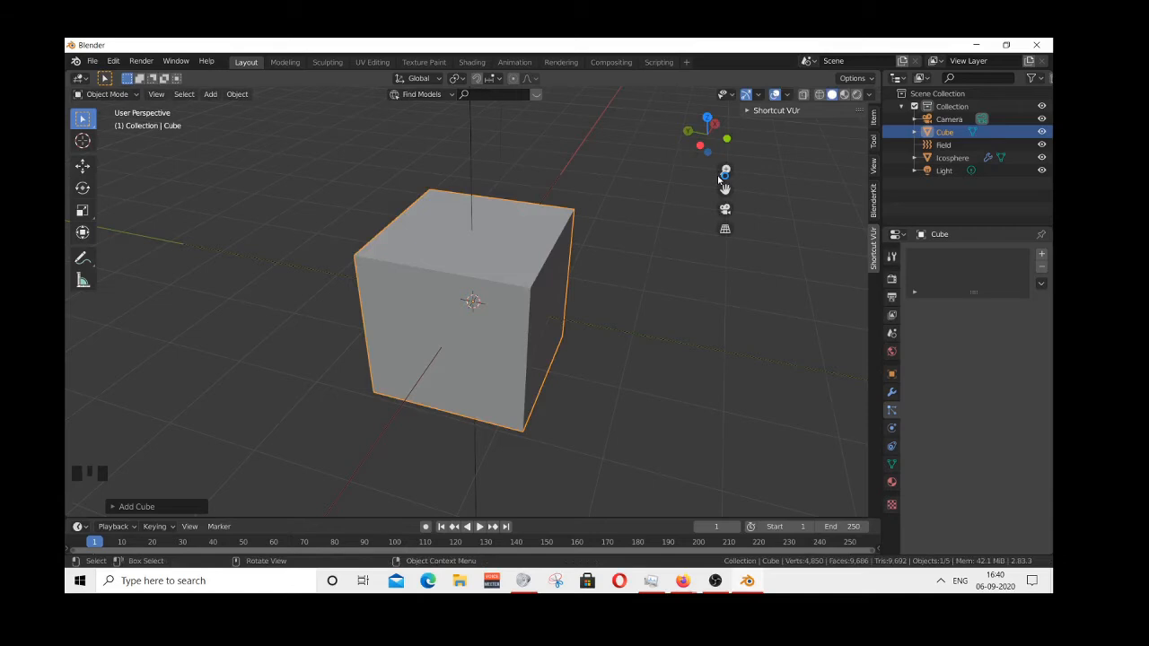
scroll(634, 297, down, 3)
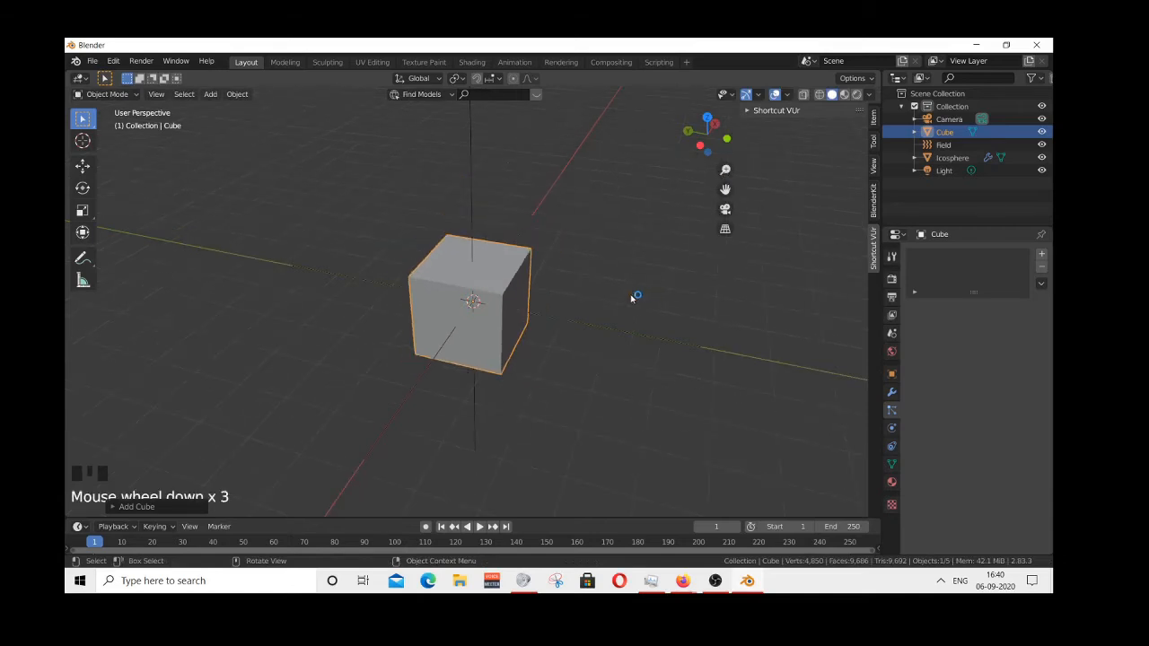
mouse_move(634, 297)
middle_down()
mouse_move(680, 287)
mouse_move(626, 301)
middle_up()
key(g)
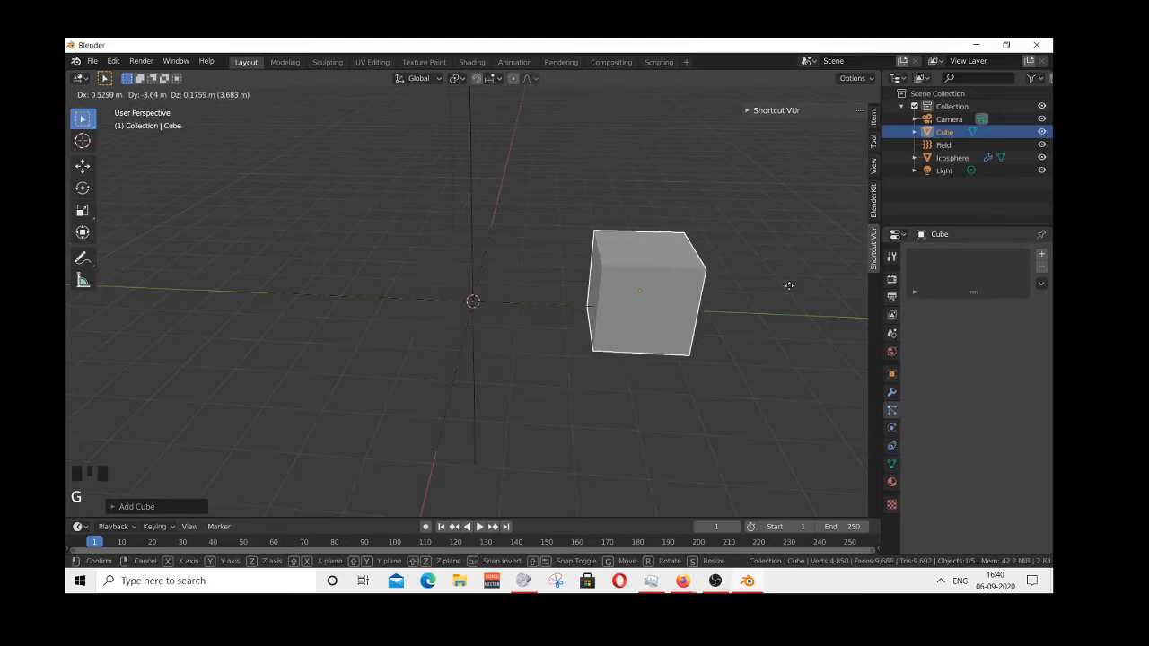
click(826, 357)
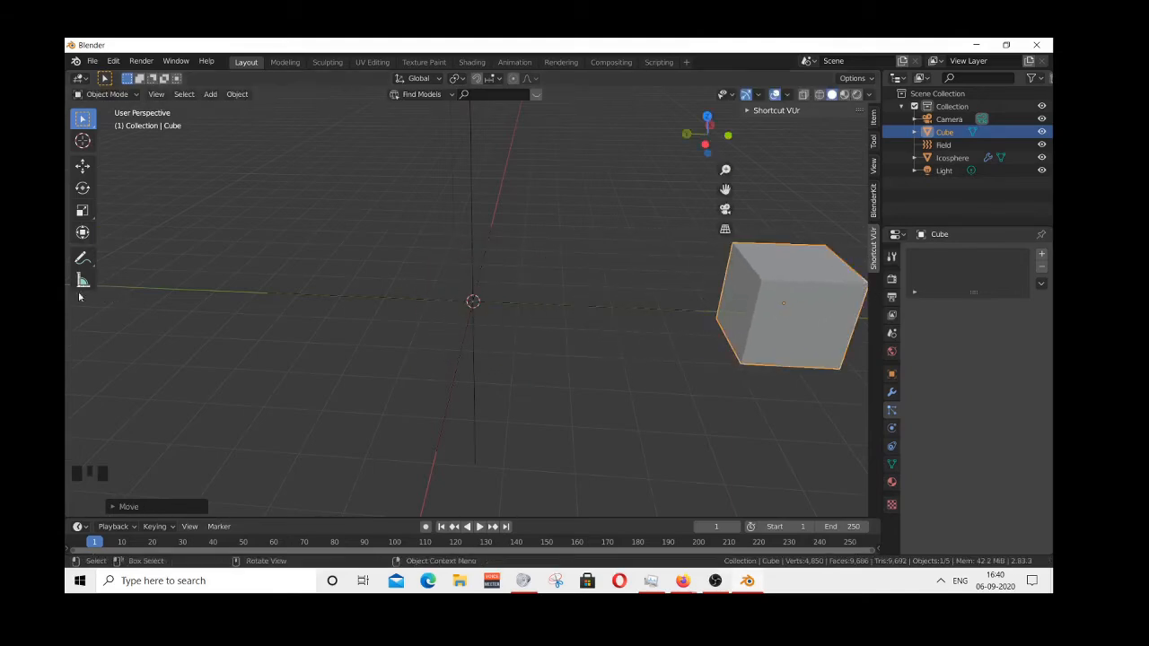
scroll(613, 346, up, 2)
scroll(613, 346, down, 2)
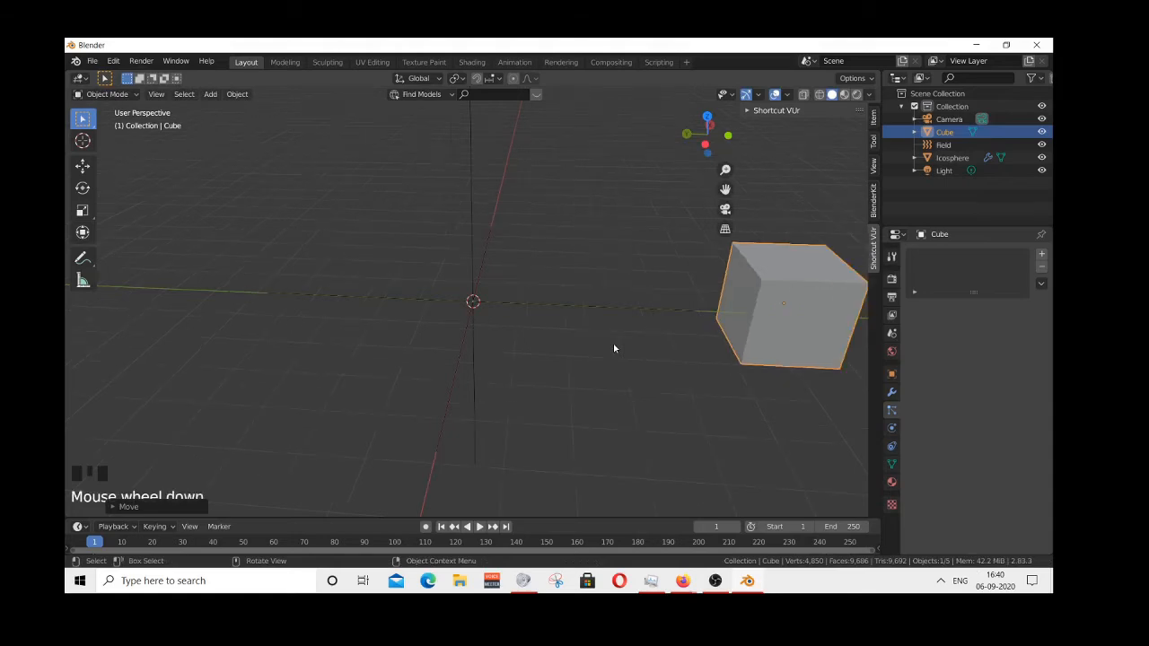
- Select the icosphere and set its particle system to render the particles as Object
click(944, 145)
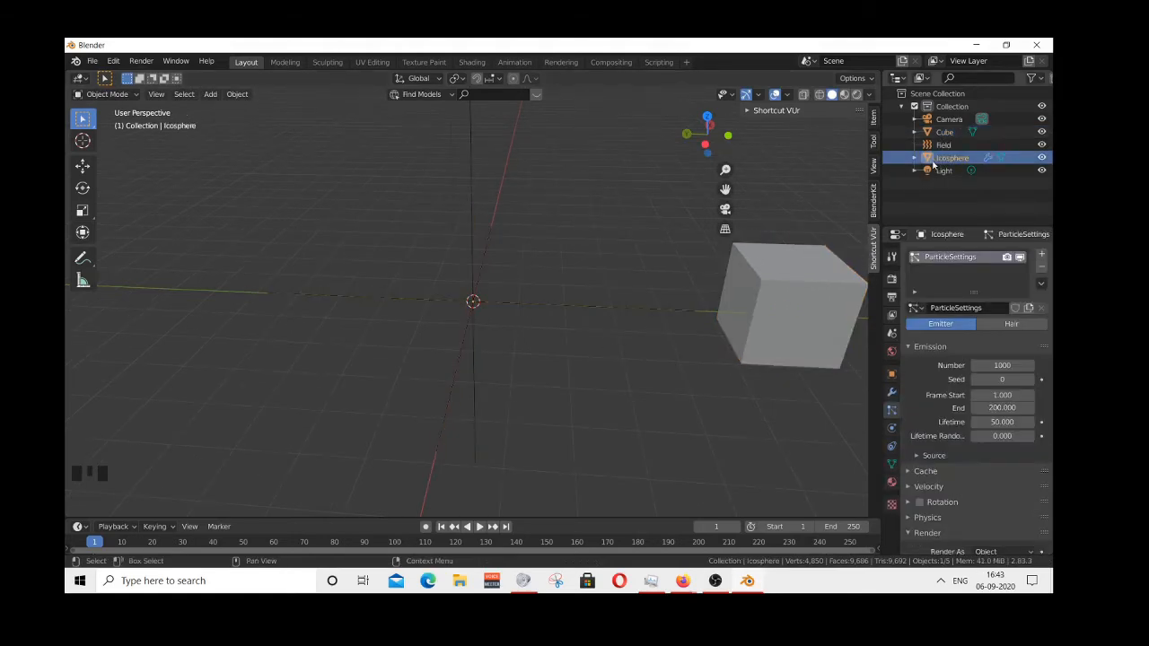
click(943, 161)
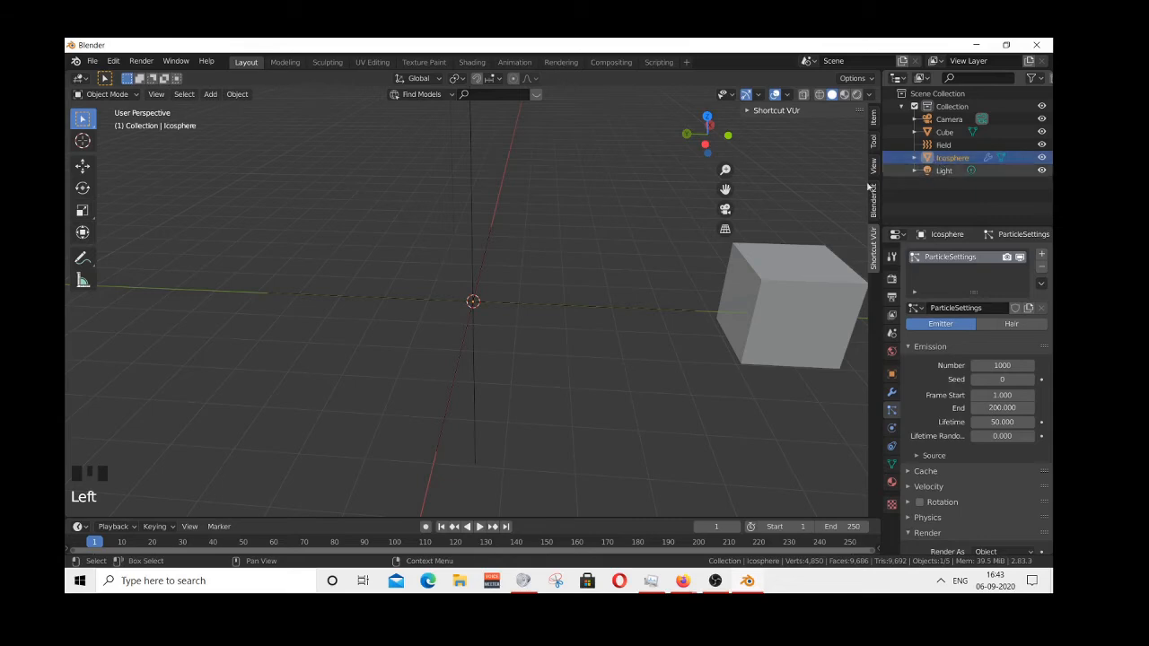
scroll(705, 235, down, 1)
scroll(704, 233, up, 1)
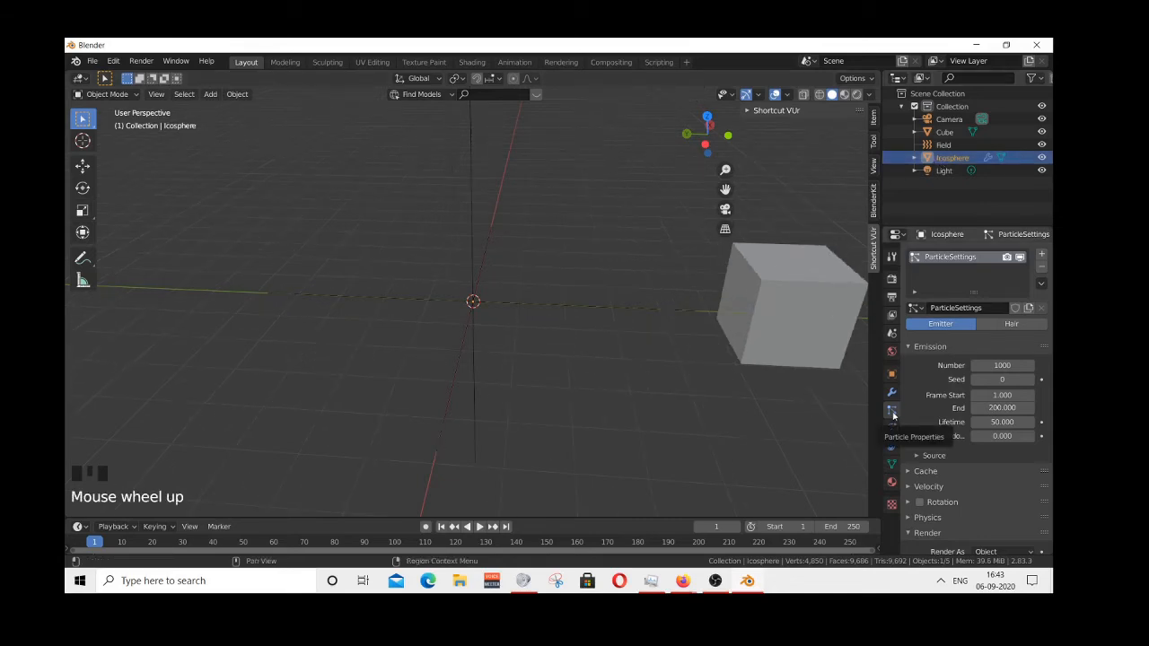
click(893, 414)
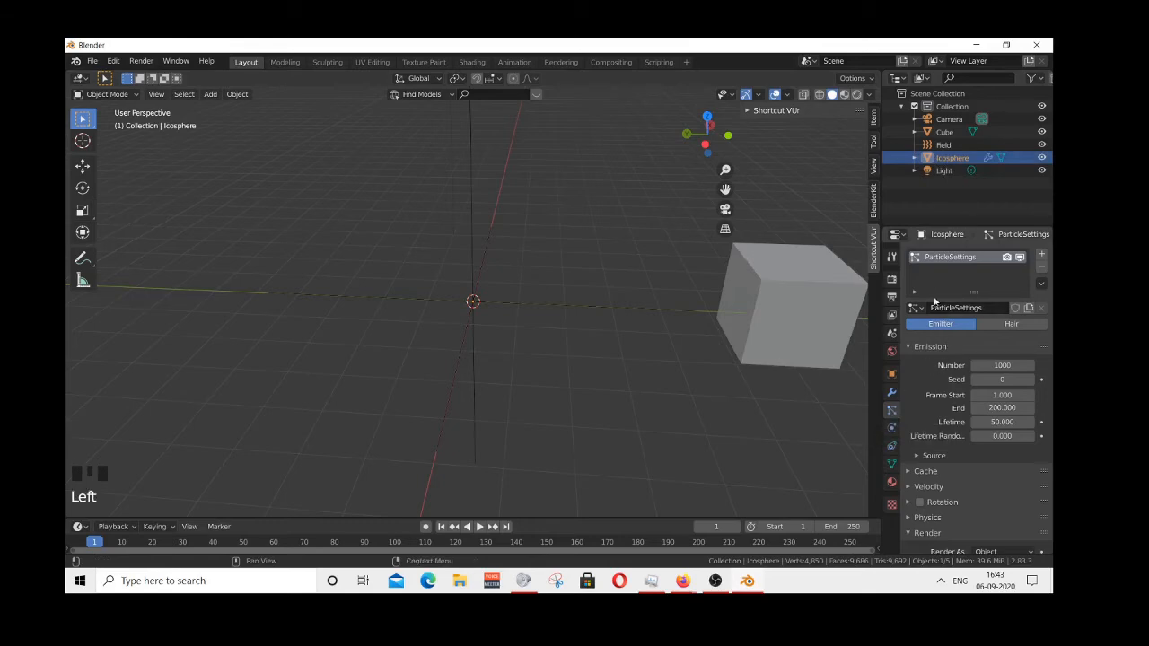
scroll(938, 395, down, 2)
scroll(938, 396, down, 6)
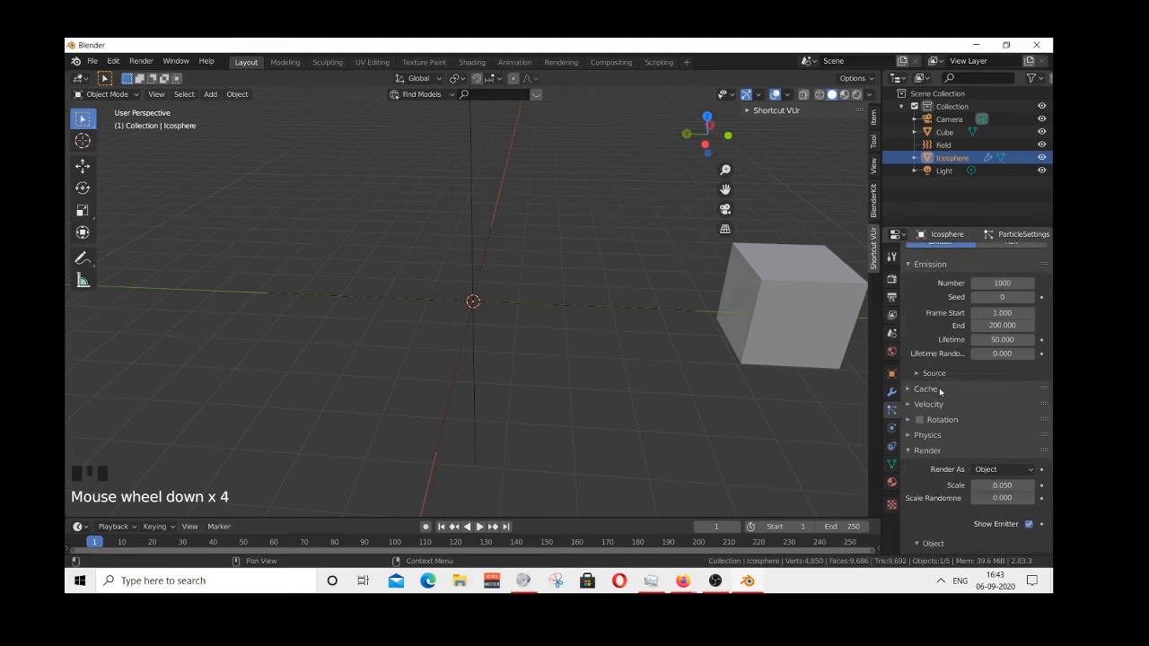
click(919, 368)
click(920, 369)
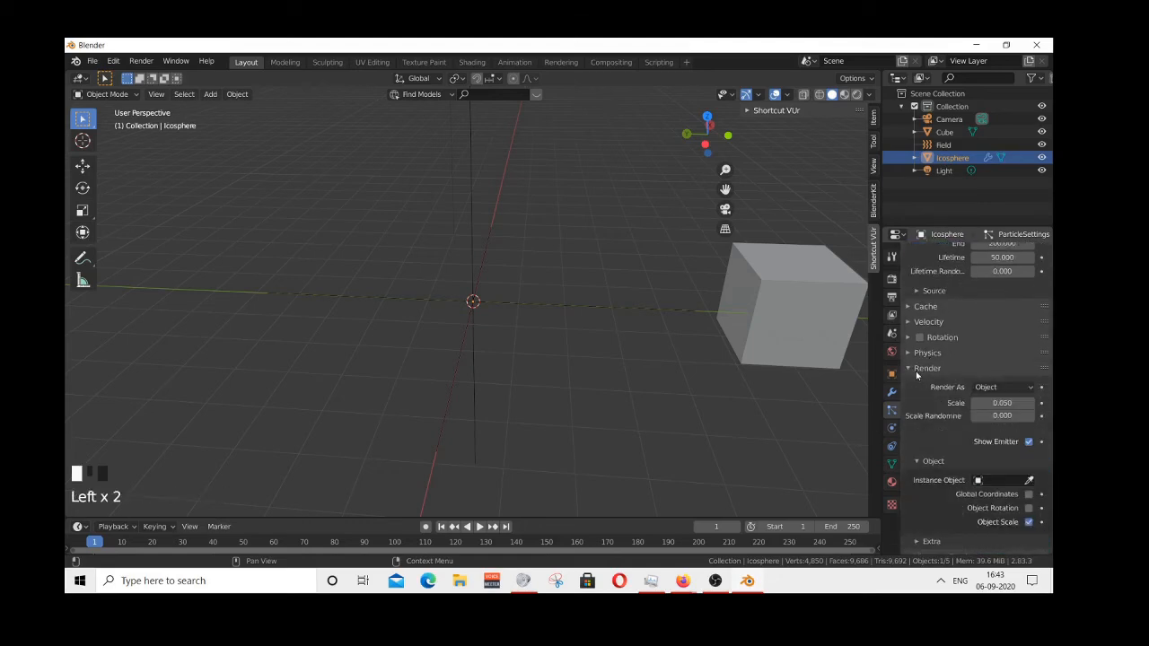
scroll(919, 373, down, 3)
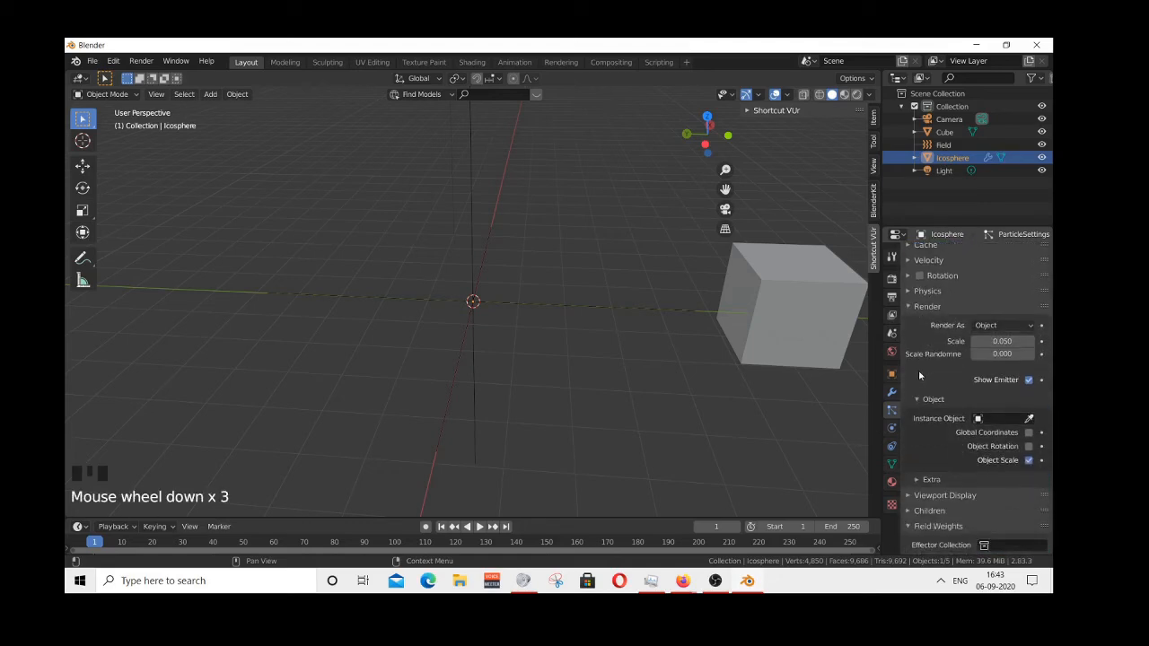
click(996, 325)
click(987, 325)
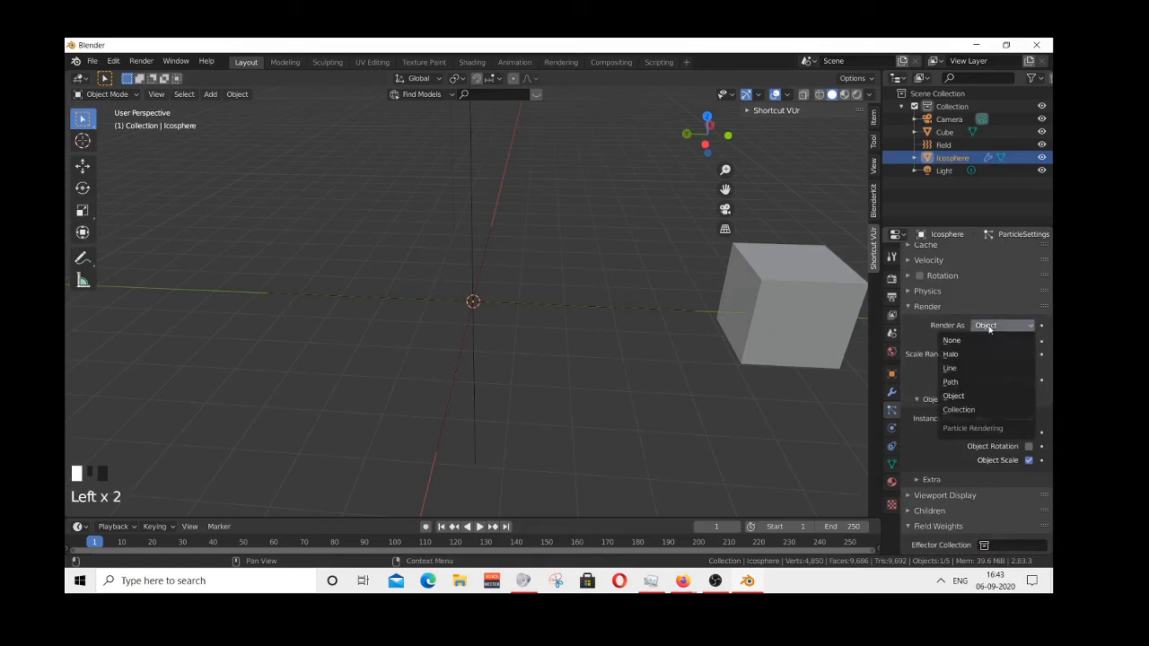
click(959, 400)
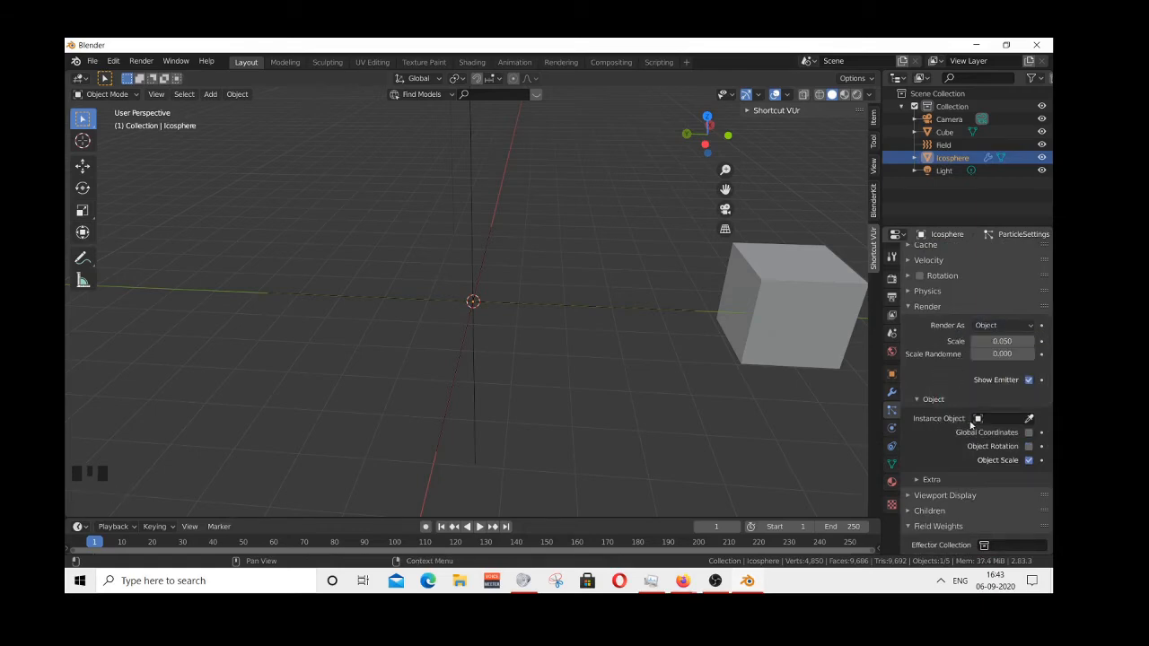
- Assign the Cube as the instance object for the icosphere's particles
scroll(944, 423, down, 2)
click(980, 377)
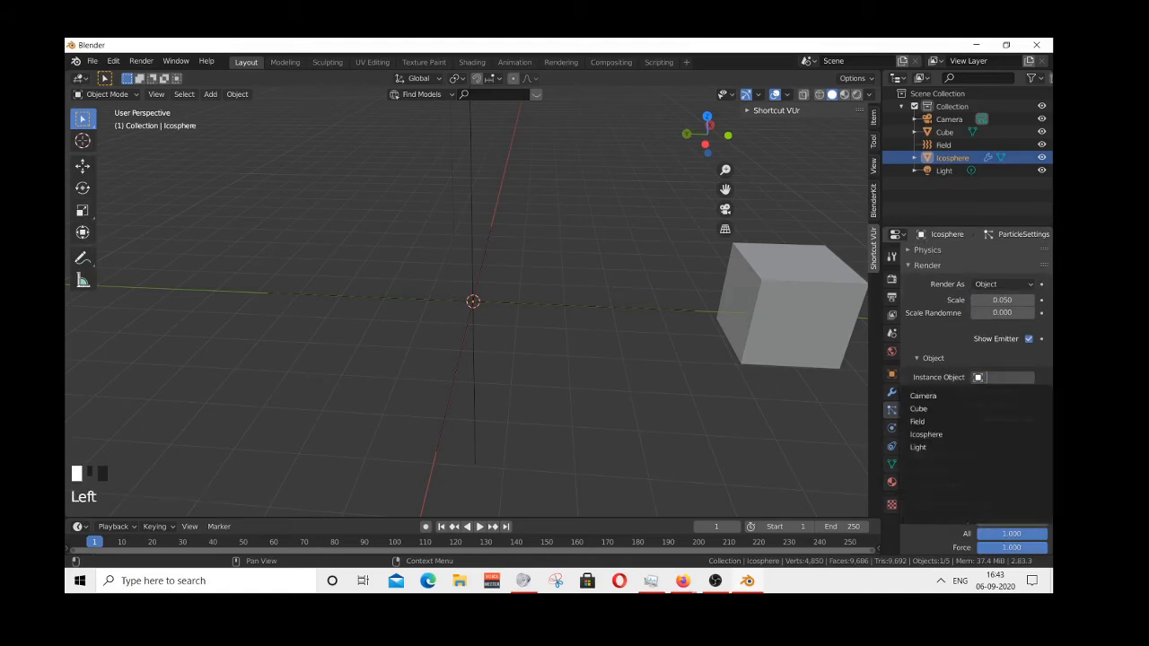
click(926, 406)
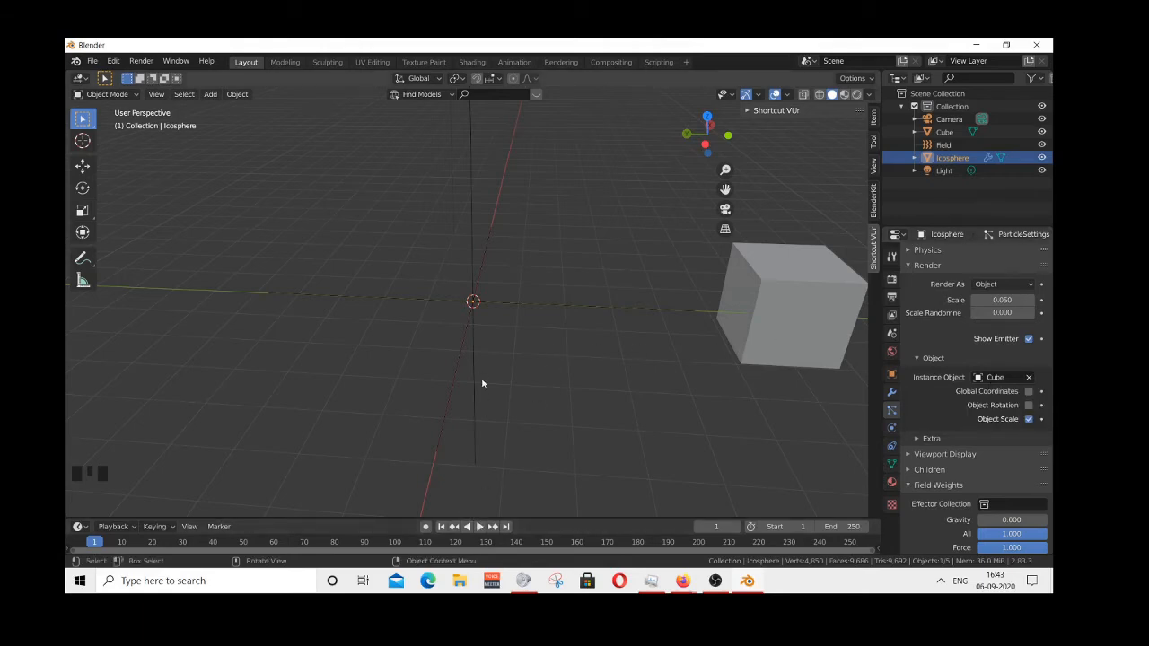
- Play the animation to check the cube-shaped particles around the origin, and return to frame 1
click(479, 527)
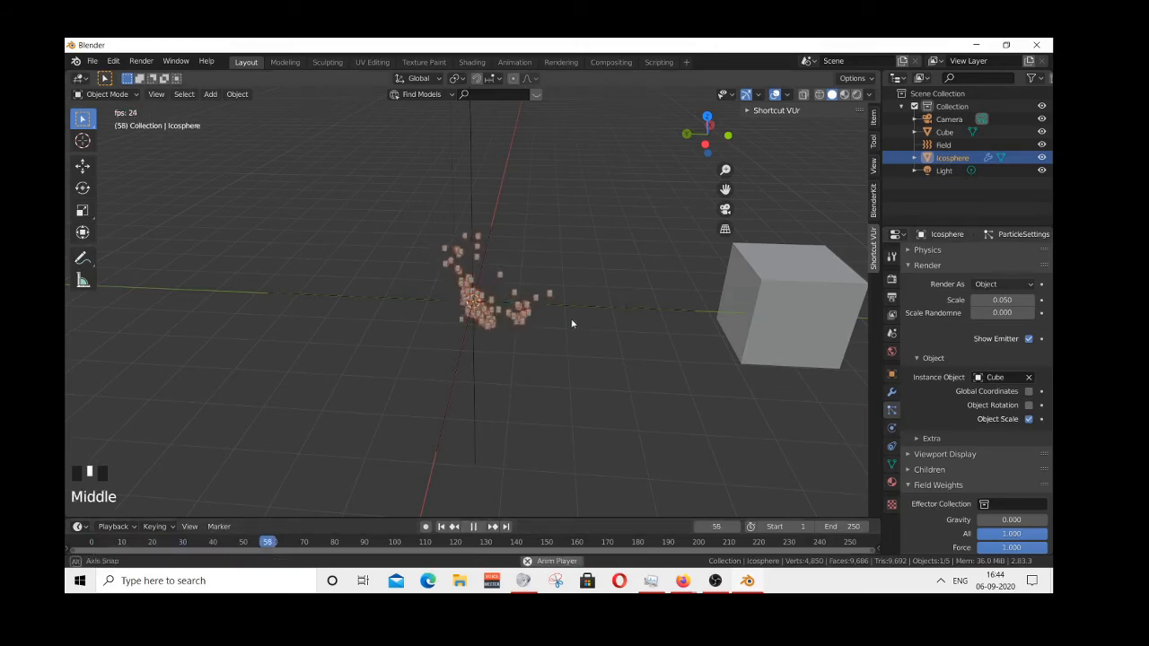
middle_drag(572, 321, 566, 296)
scroll(612, 321, up, 2)
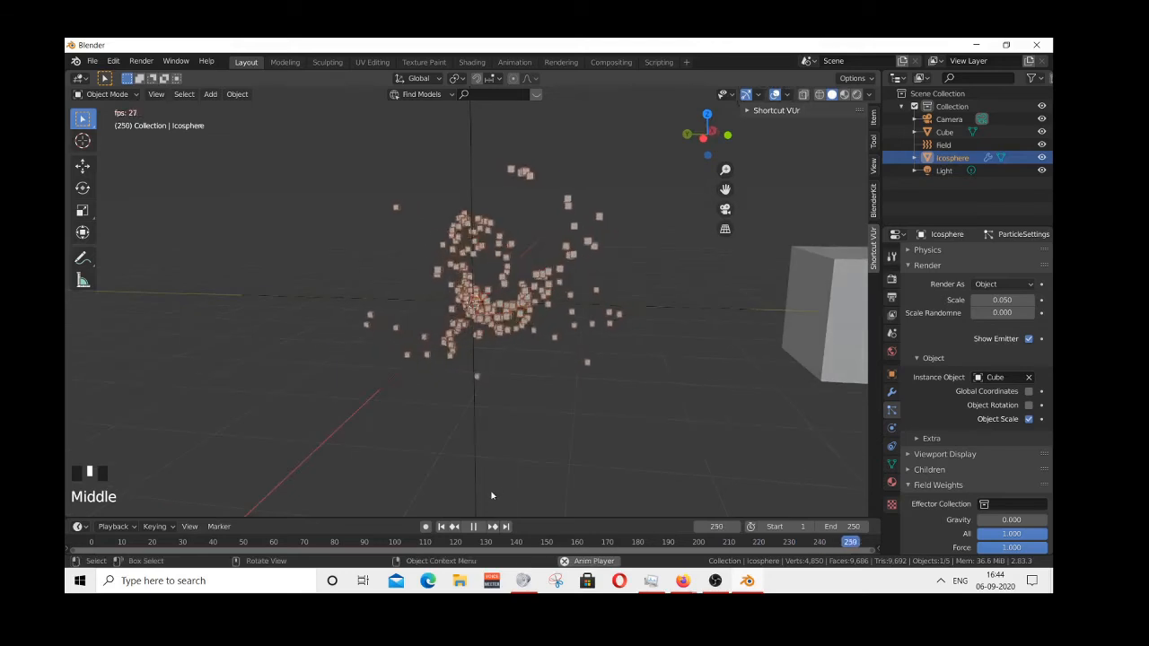
click(474, 527)
click(441, 527)
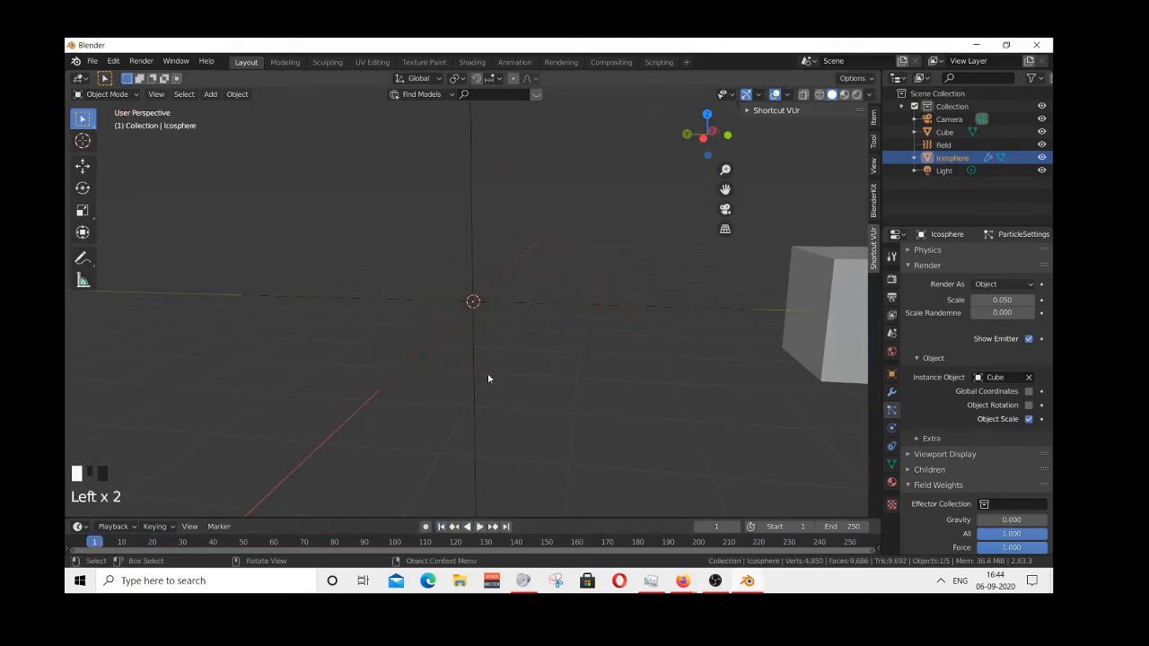
scroll(490, 364, up, 2)
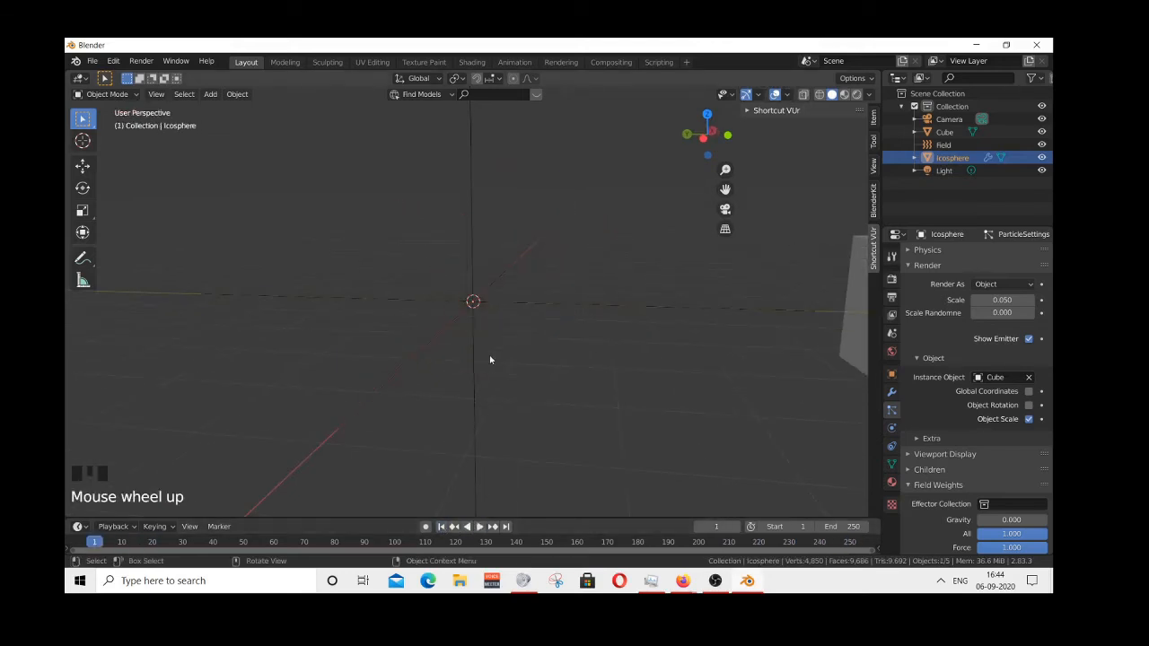
scroll(490, 360, down, 3)
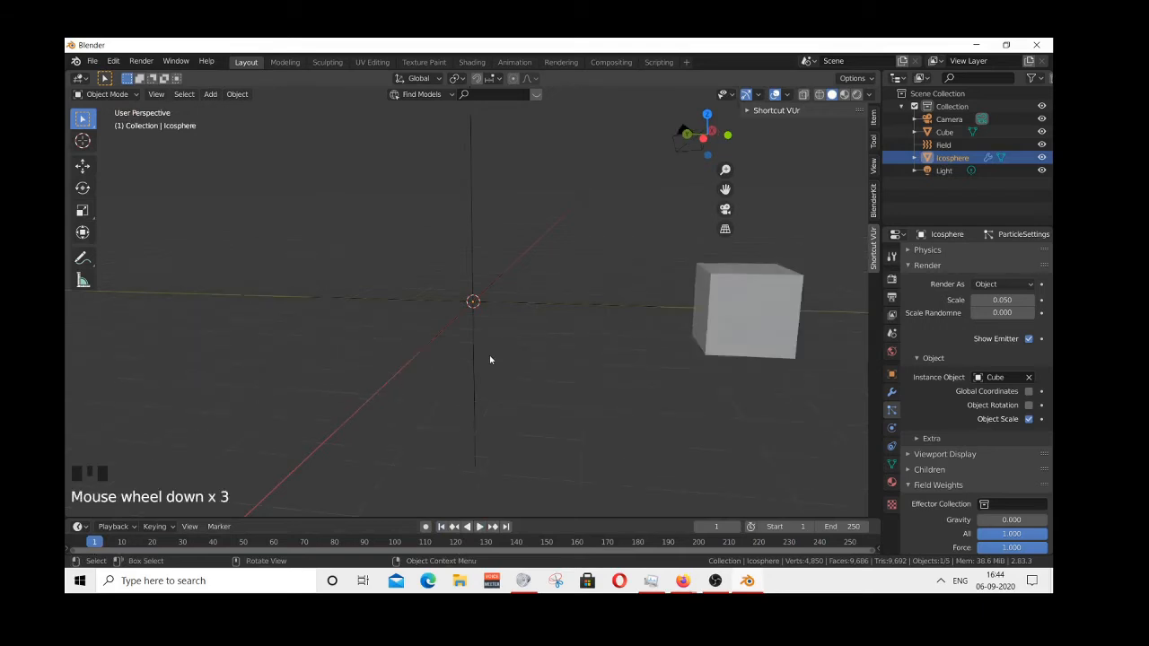
- Select the cube and enable Bloom in the Eevee render settings
click(768, 315)
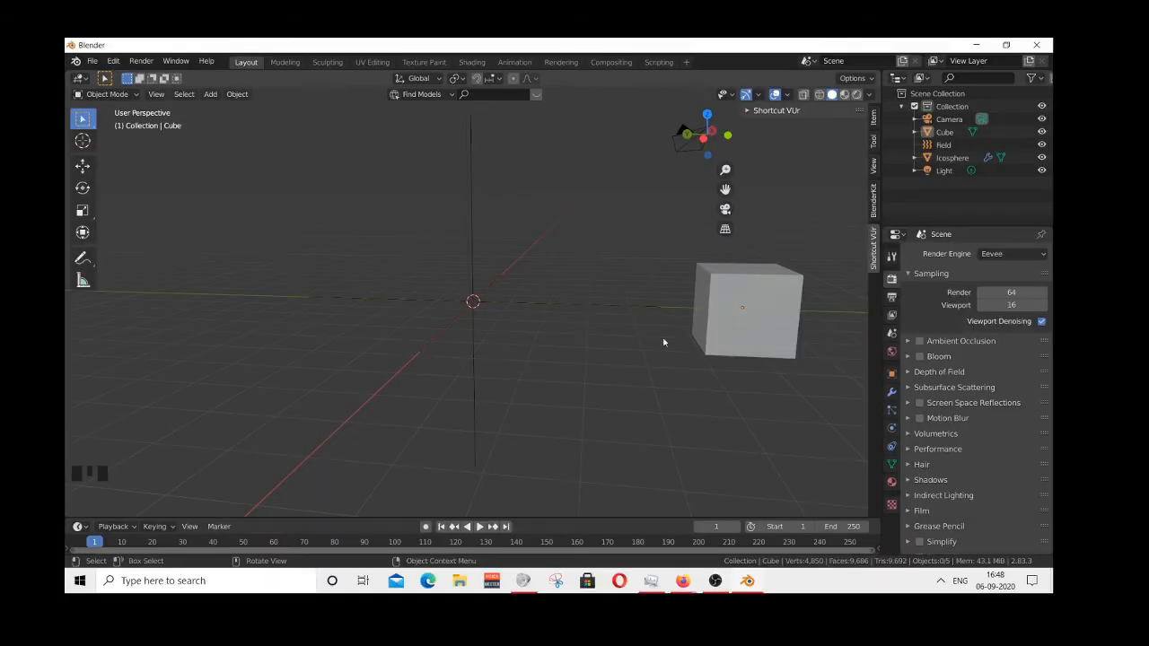
click(777, 305)
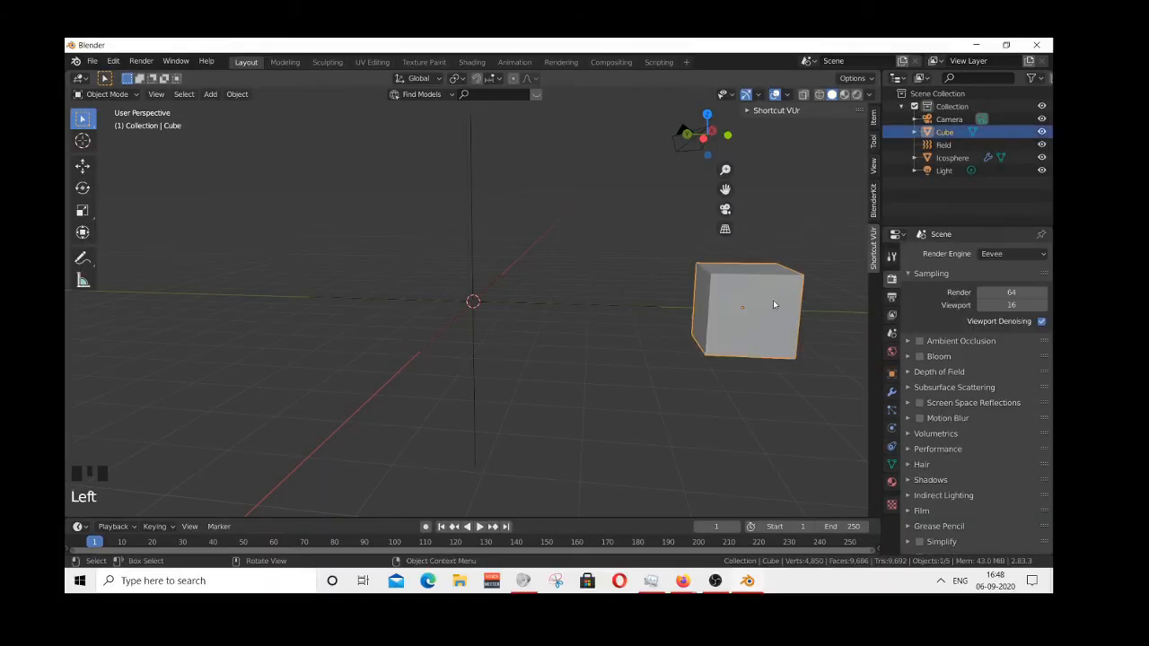
click(891, 281)
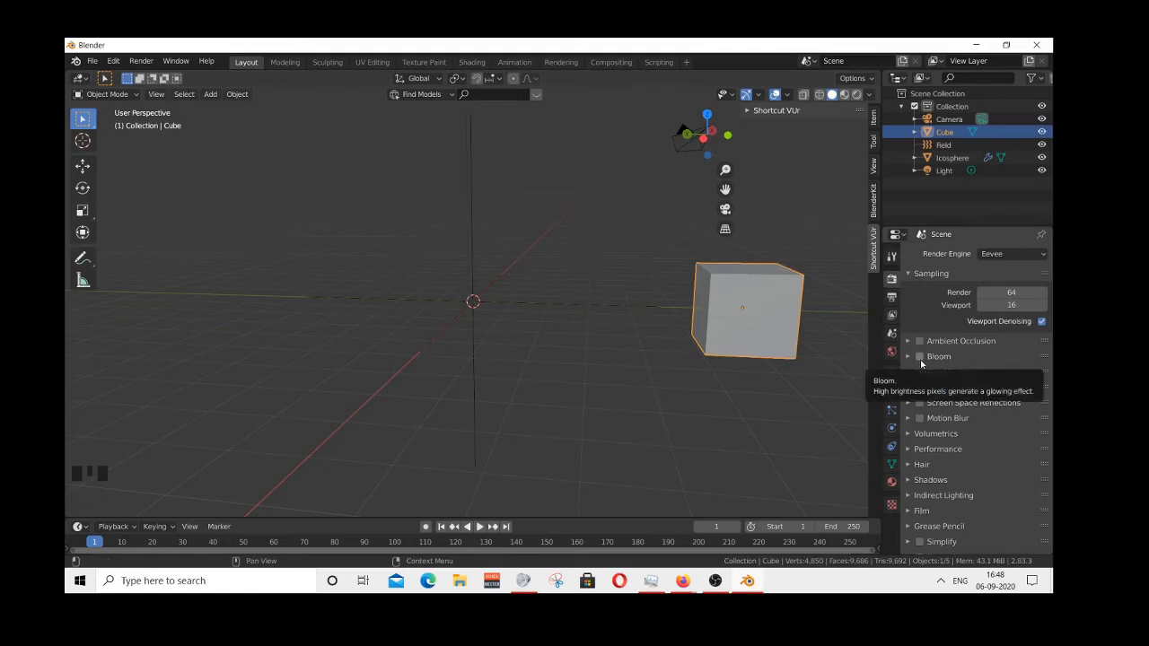
click(919, 357)
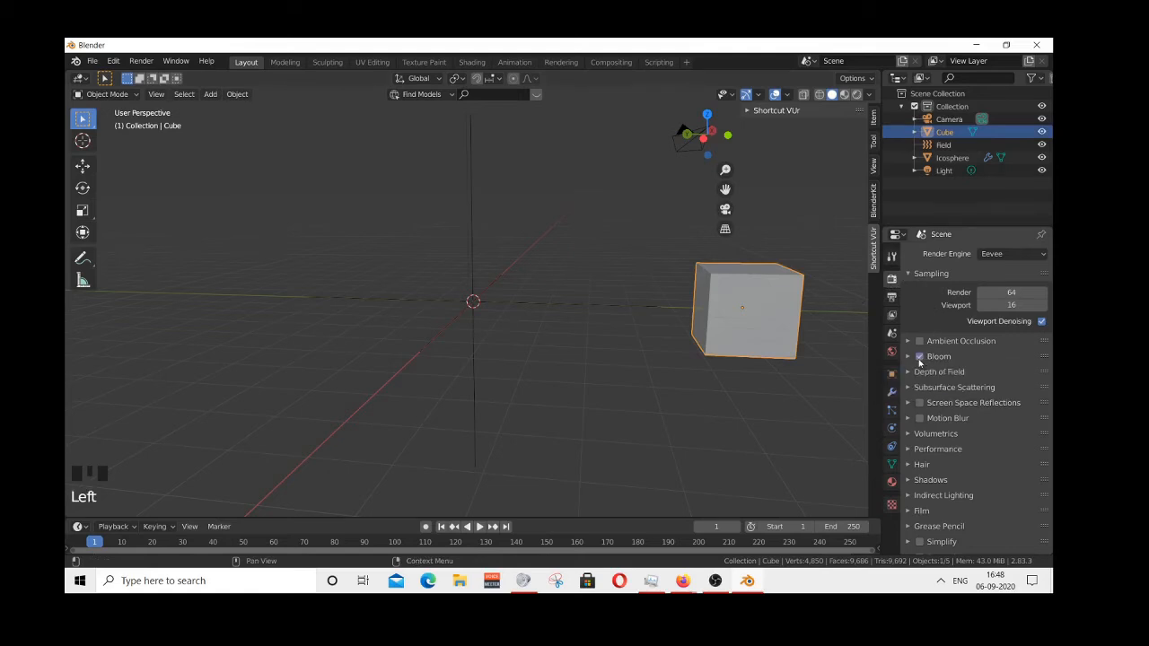
click(994, 256)
- Give the cube a new material and set its surface shader to Emission
click(891, 483)
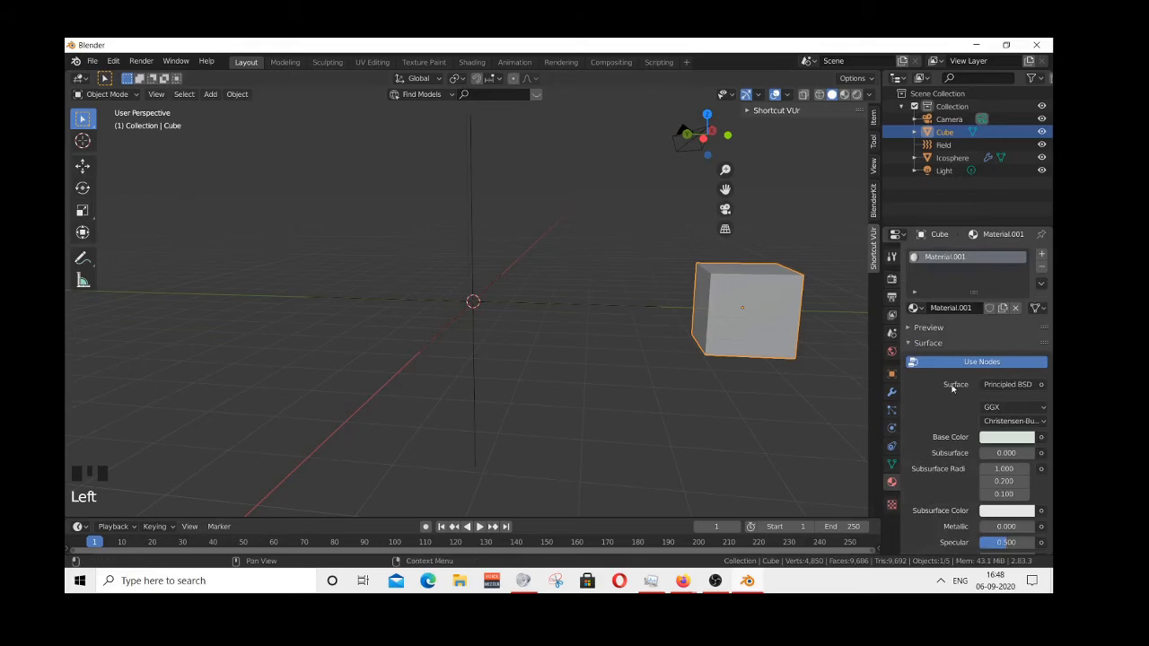
click(1010, 384)
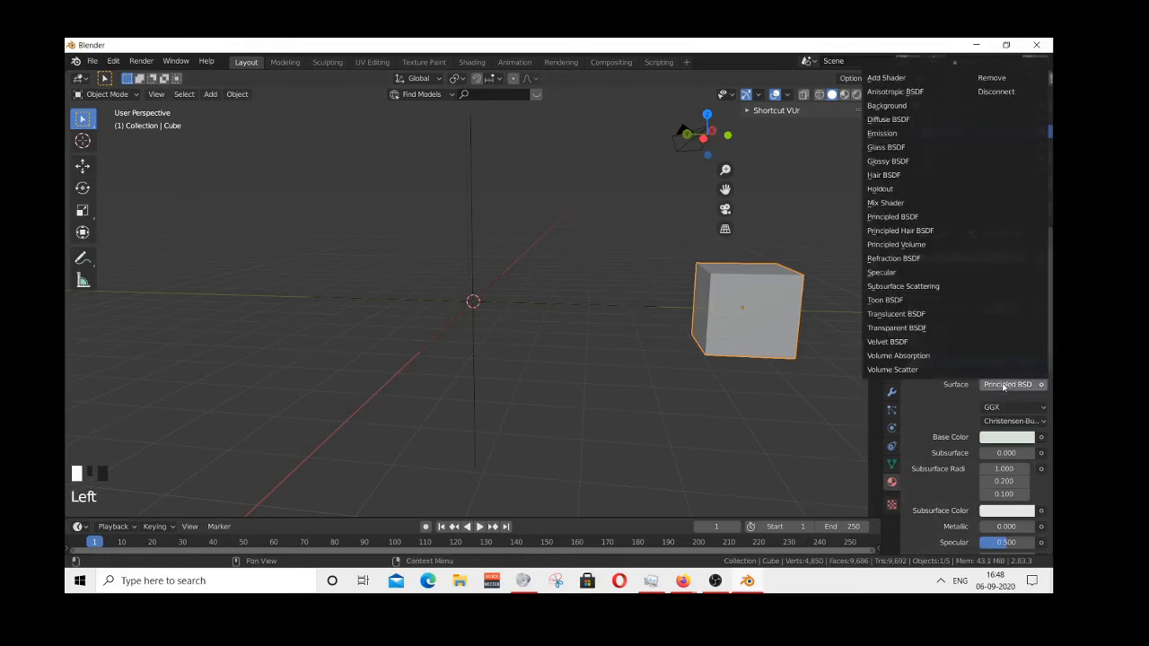
click(884, 133)
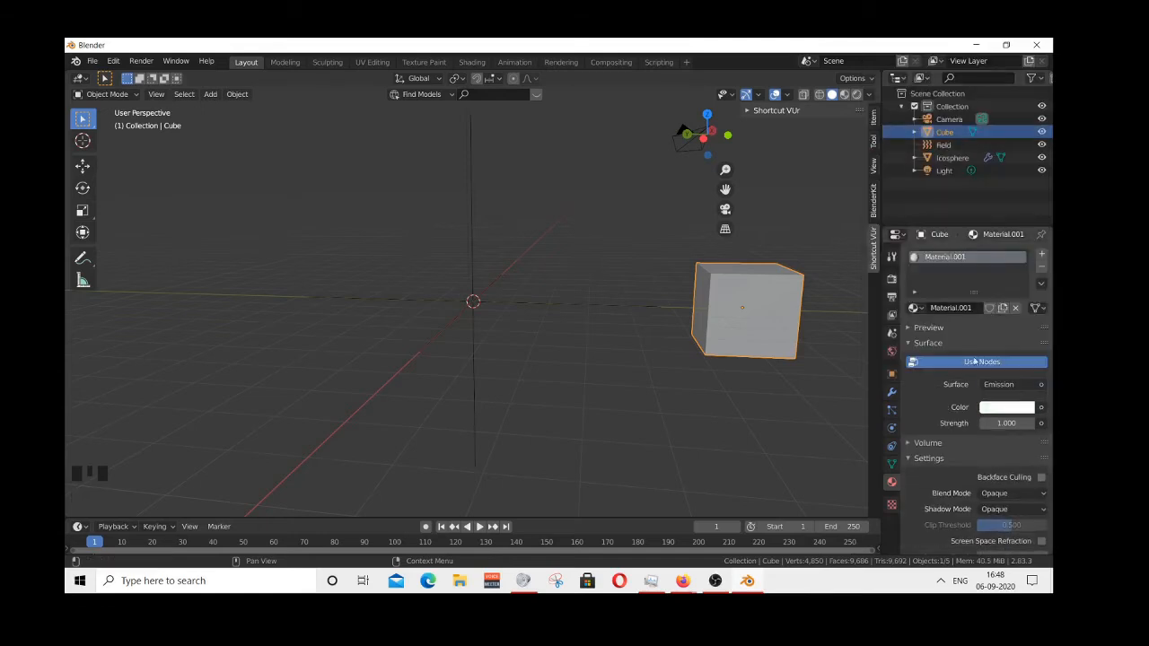
- Change the cube material's emission color to a fully saturated bright cyan
scroll(924, 391, down, 1)
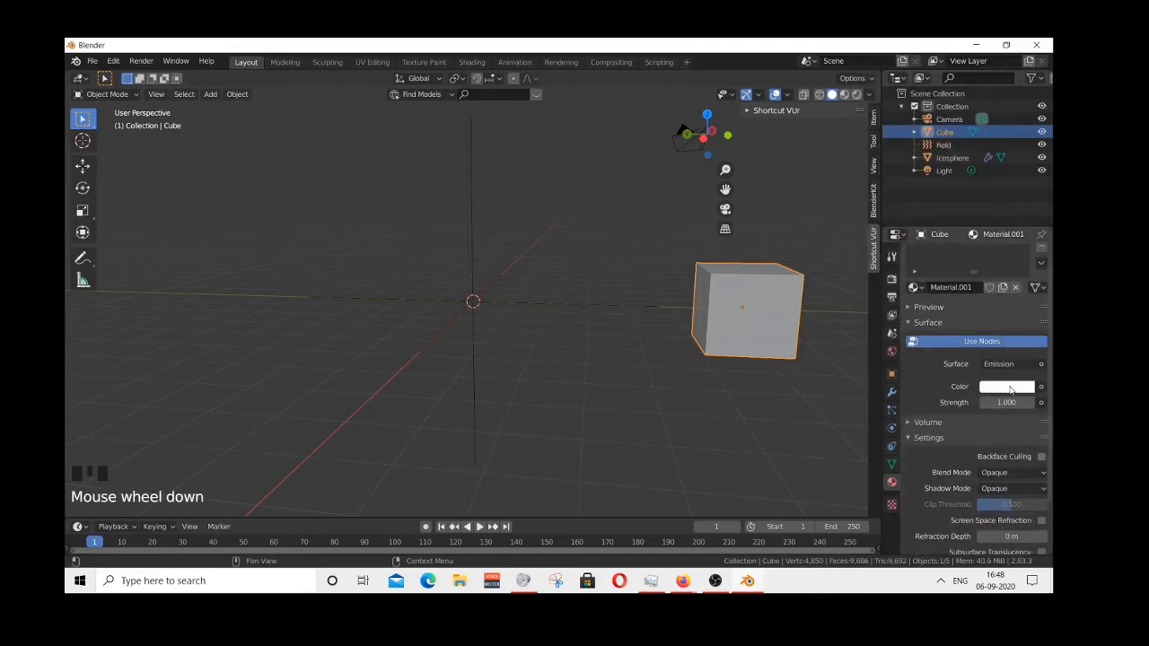
click(980, 387)
drag(968, 251, 966, 204)
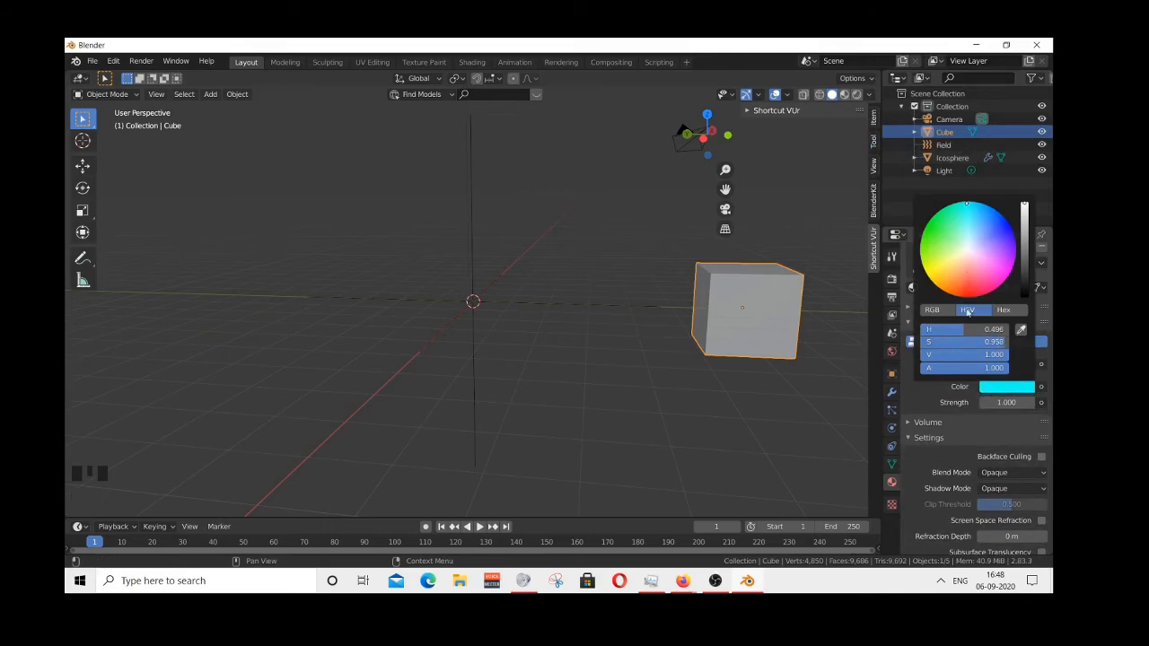
click(991, 388)
drag(967, 207, 946, 206)
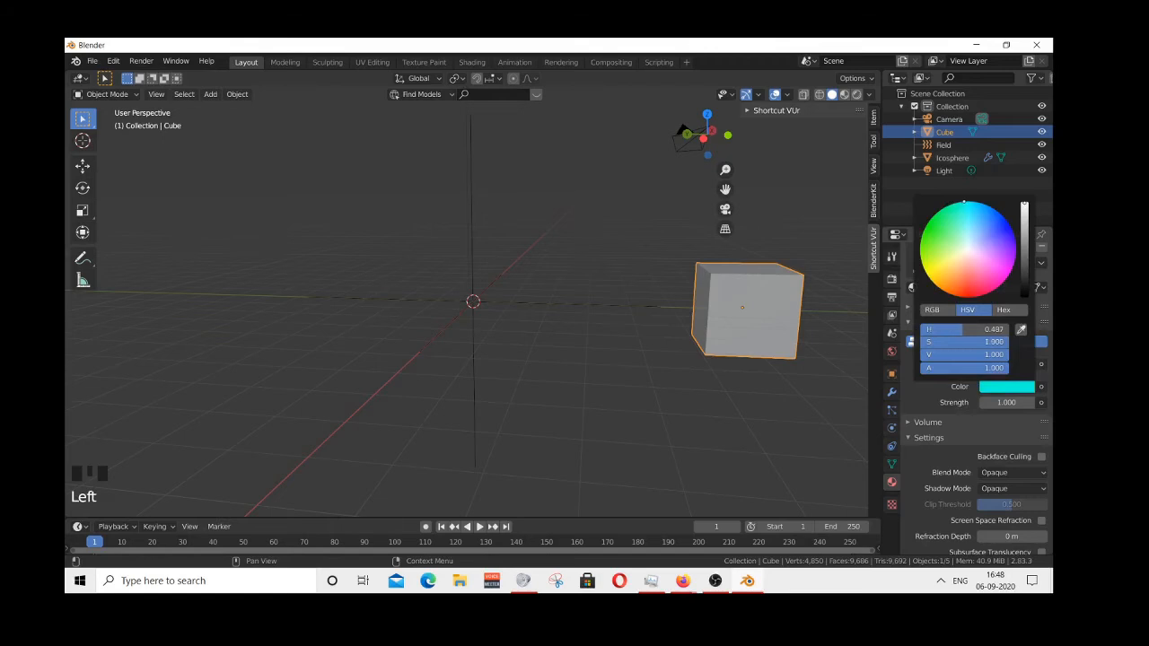
- Set the cube material's emission strength to 5 and deselect the cube
click(988, 403)
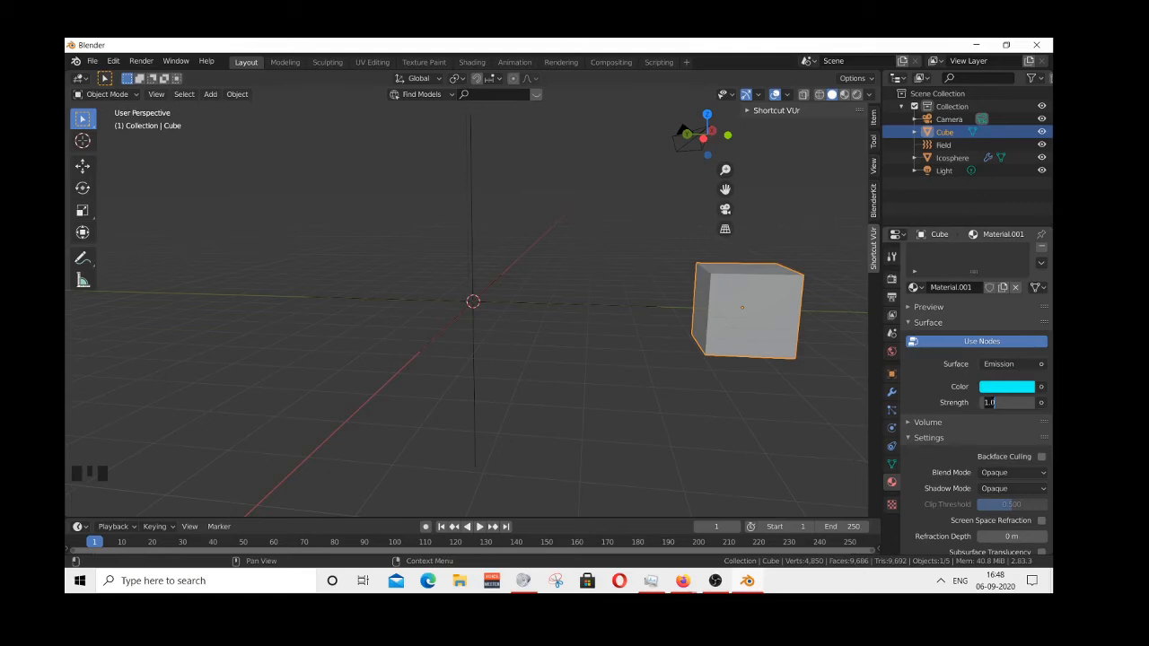
text(5)
key(Return)
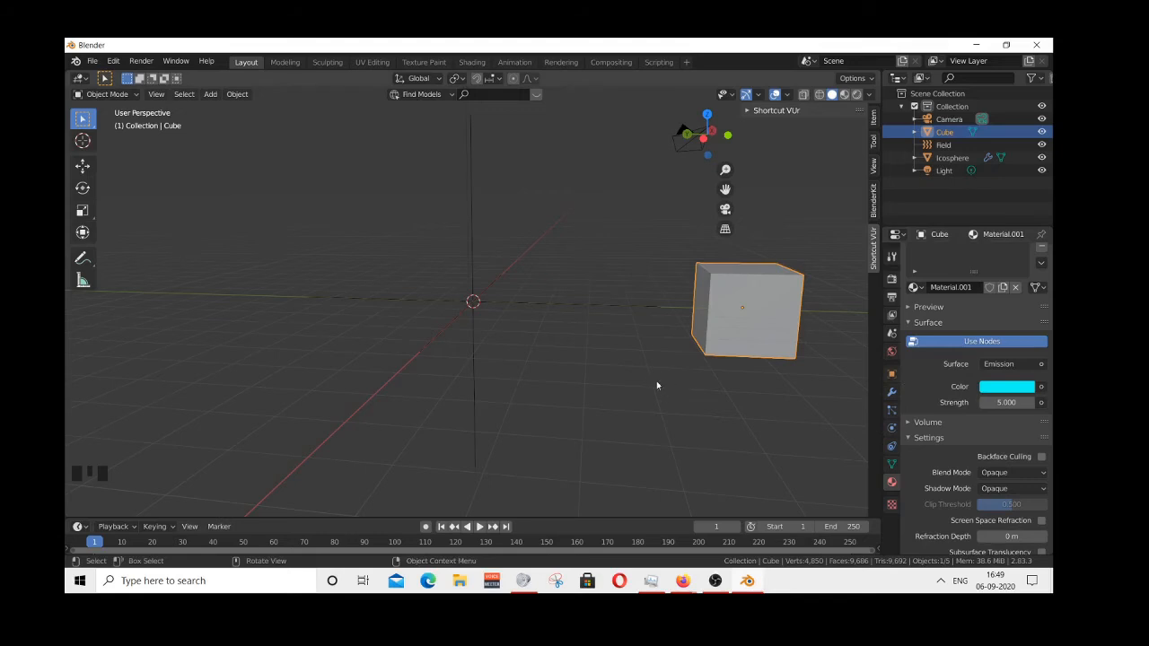
click(604, 384)
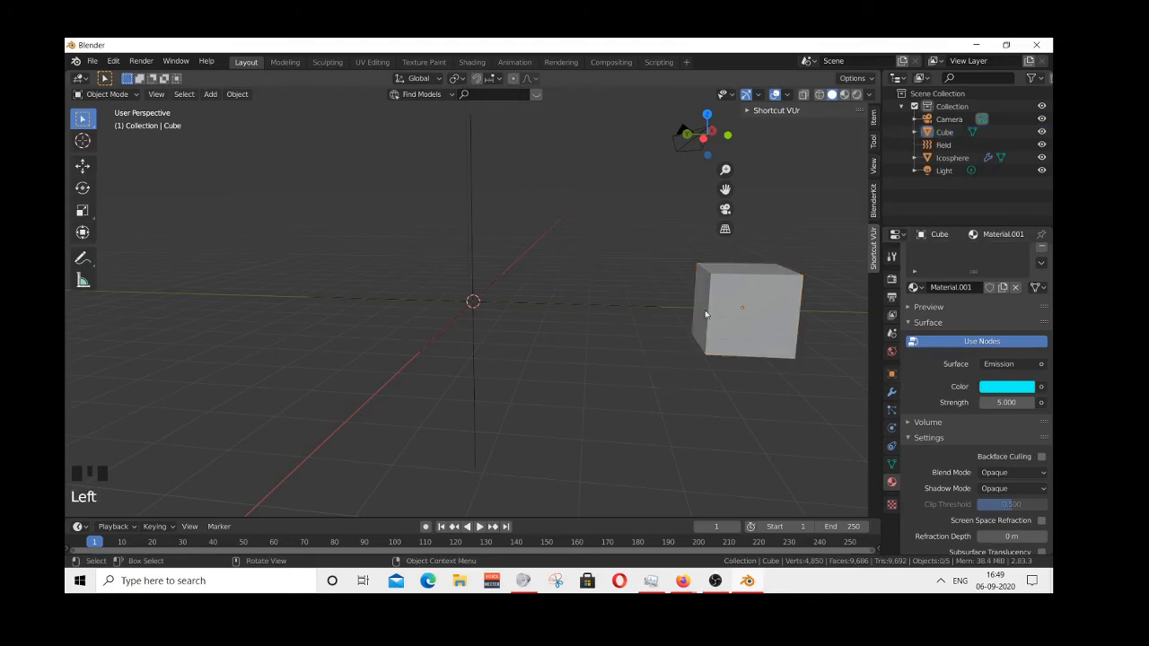
- Play the particle animation again to review the particles' motion, stop it, and return to frame 1
scroll(491, 310, up, 2)
scroll(494, 311, down, 2)
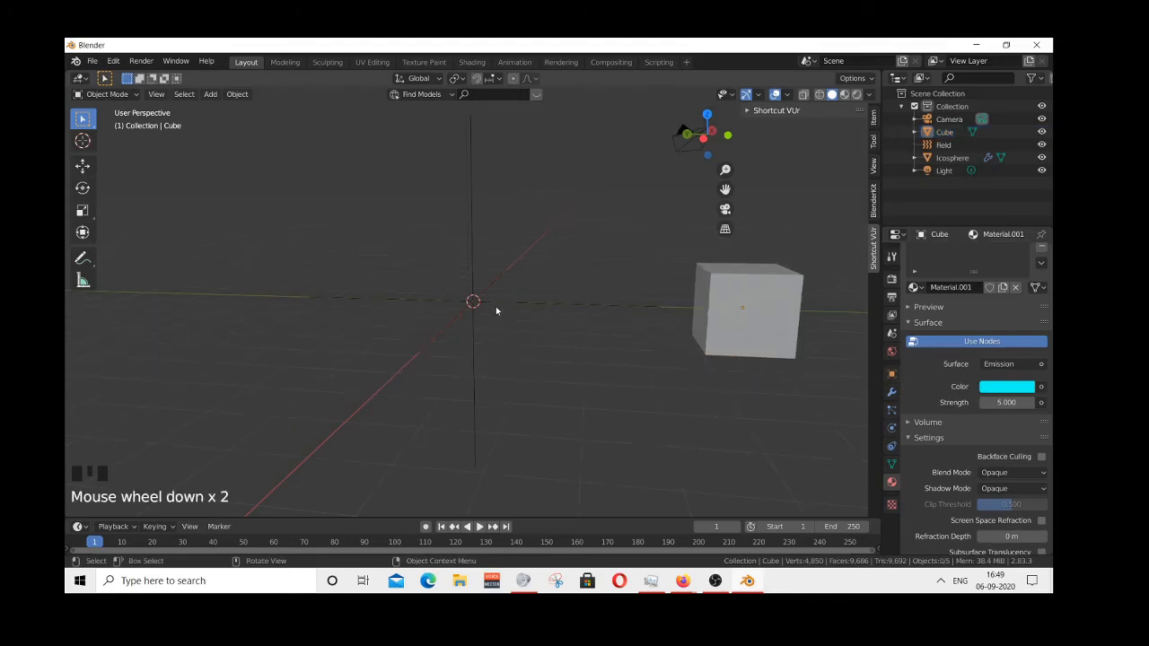
click(479, 526)
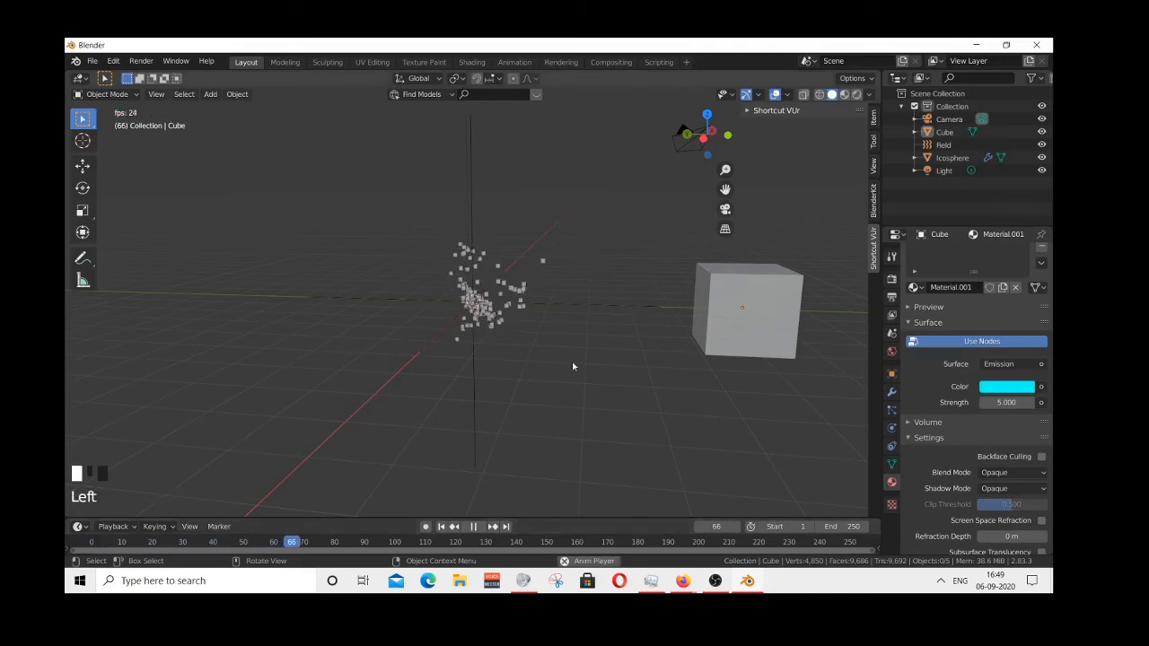
scroll(549, 355, up, 2)
scroll(599, 308, down, 2)
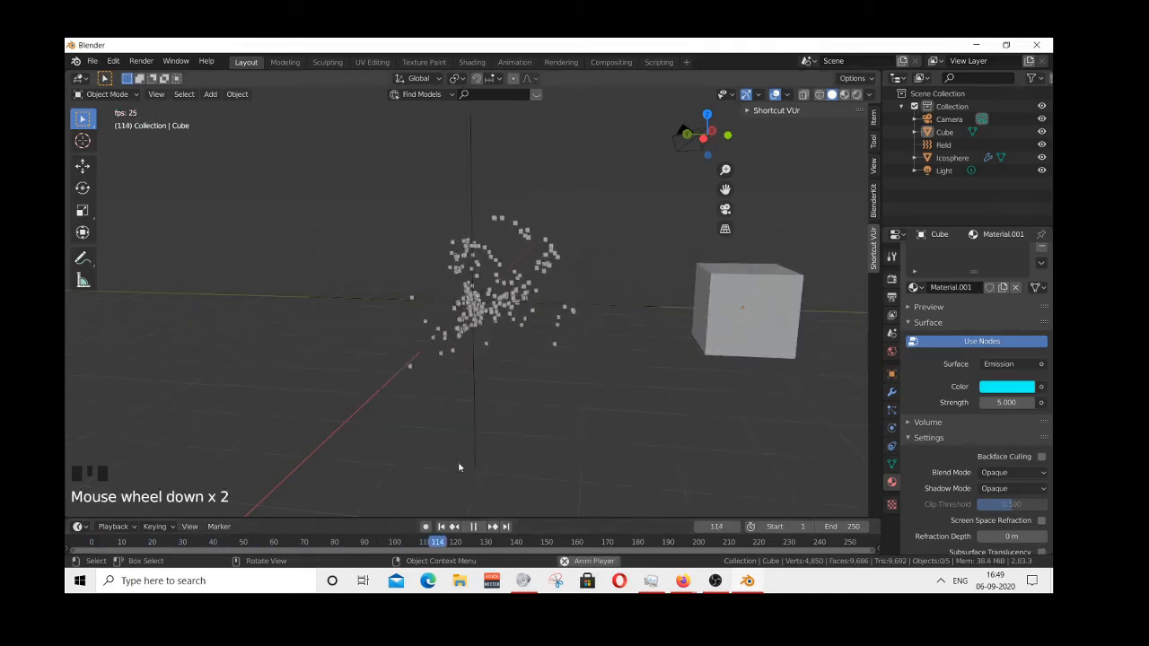
click(476, 526)
click(440, 526)
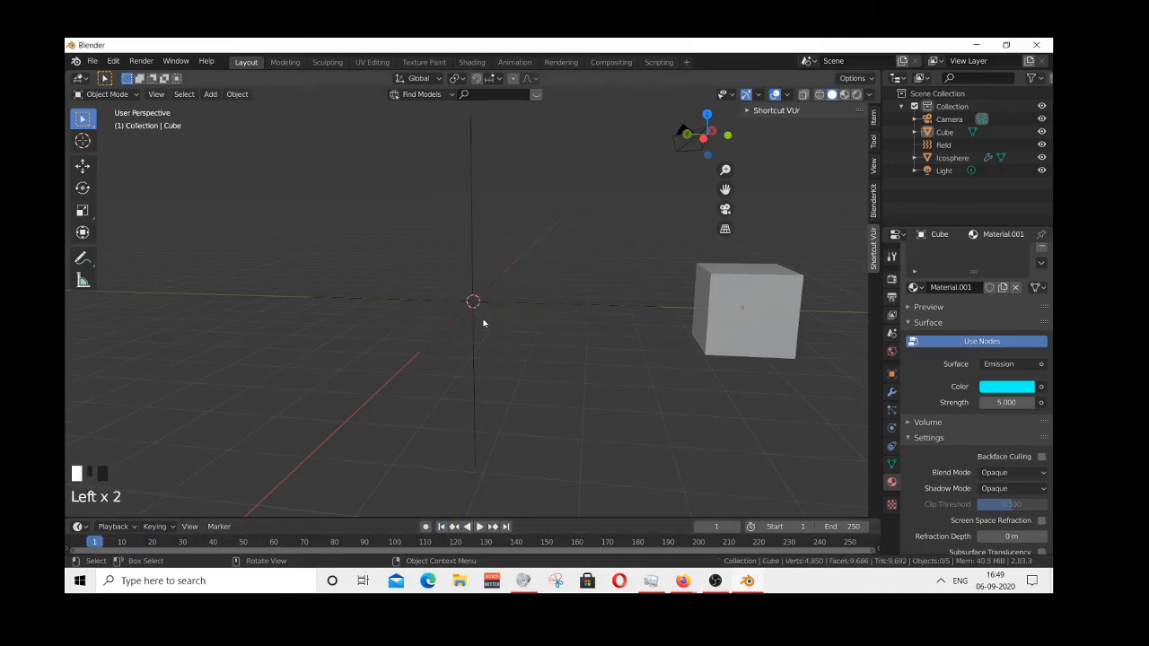
- Switch the viewport shading to Rendered
scroll(483, 318, up, 4)
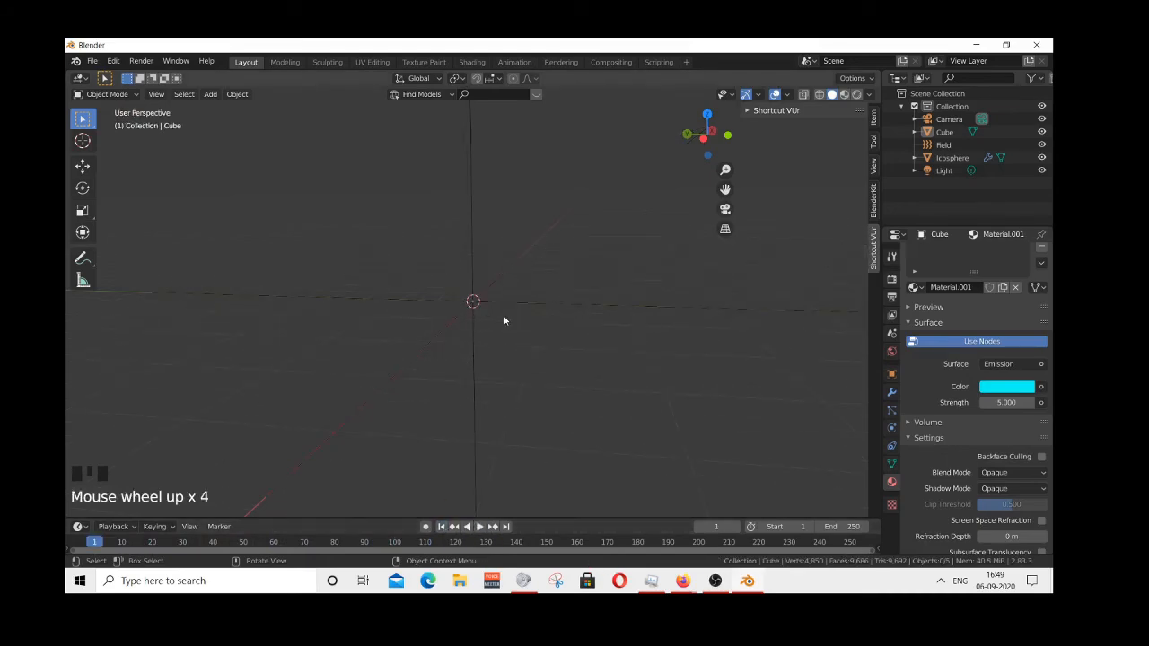
key(z)
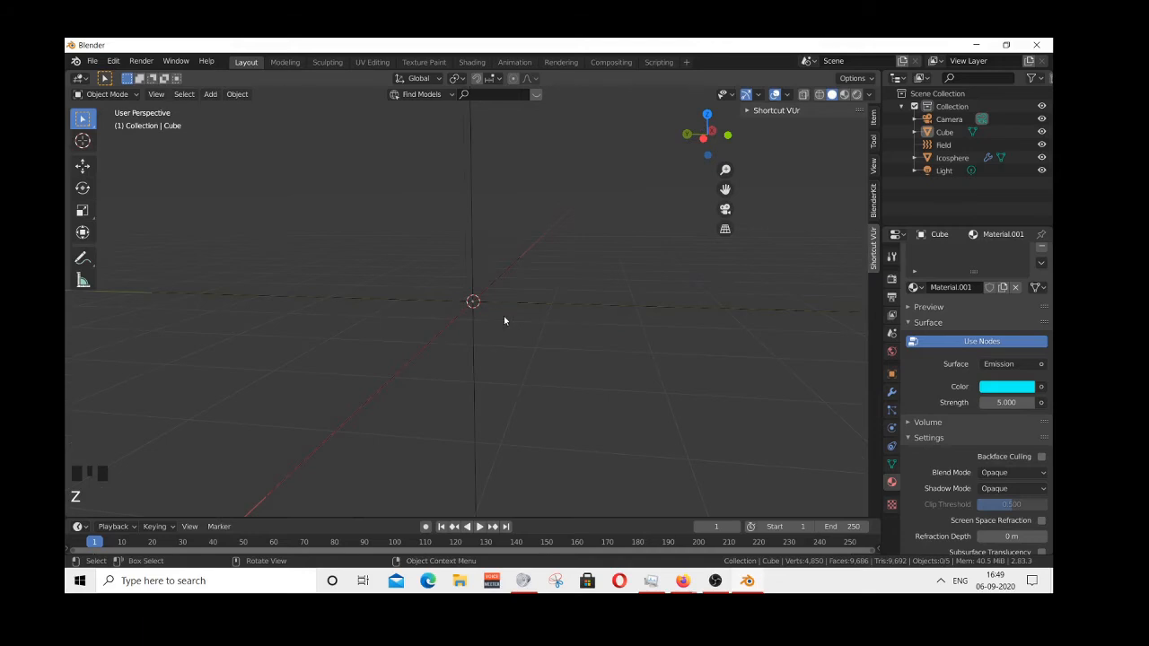
key(z)
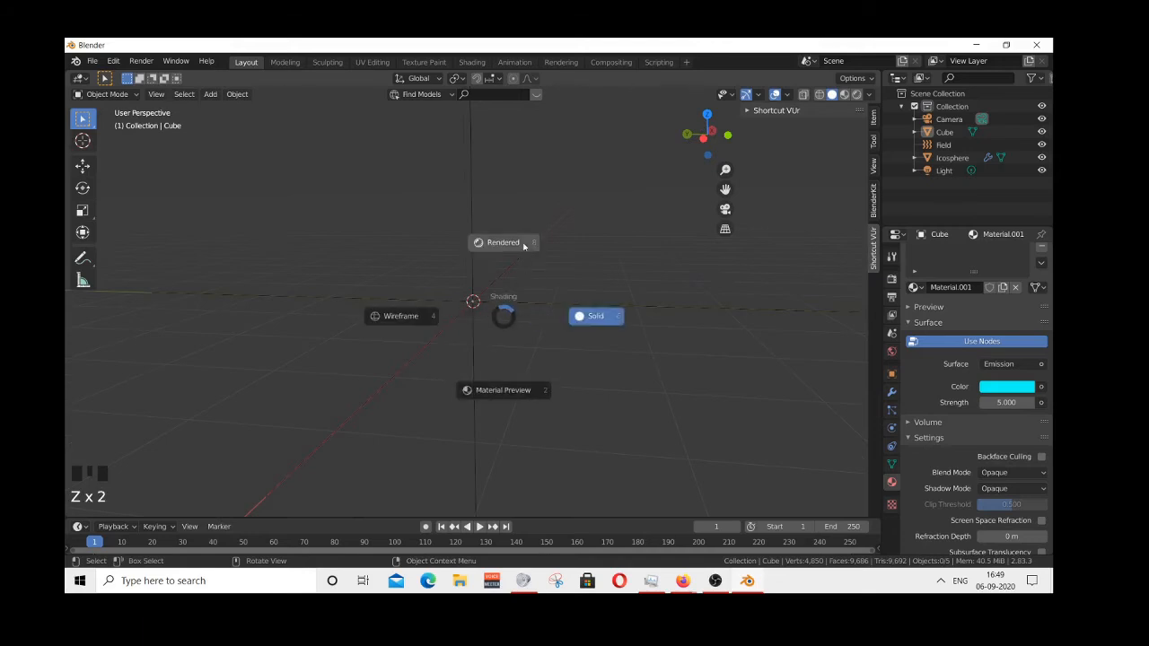
click(545, 256)
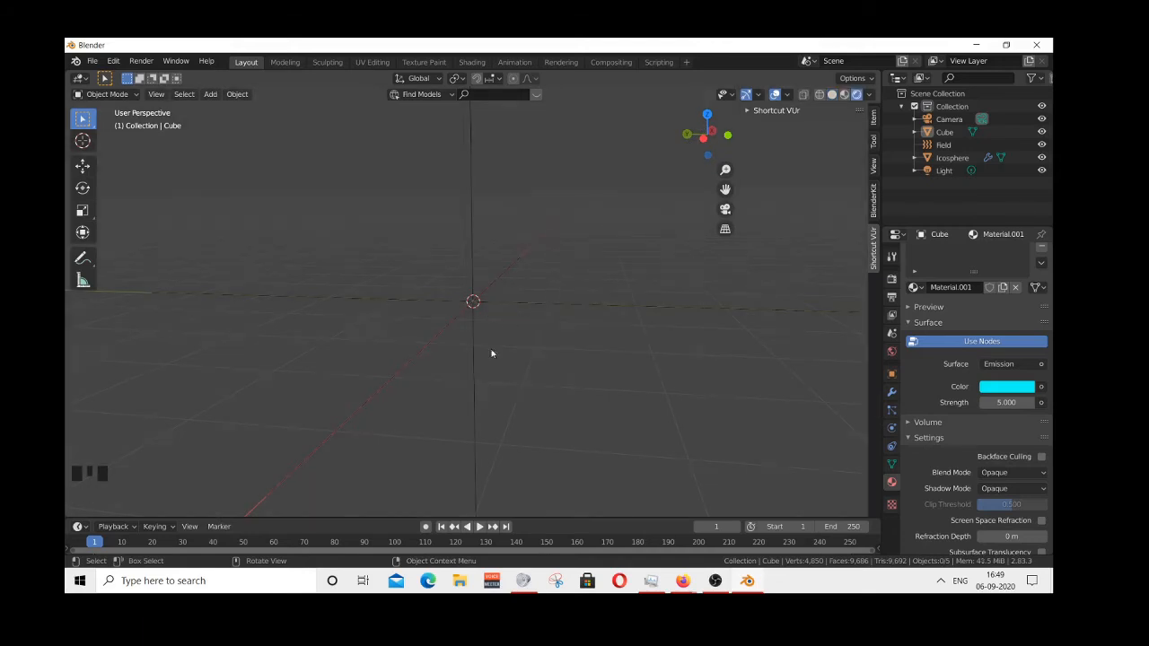
- Play the particle animation in rendered view, inspect the glowing cubes from several angles, and stop playback
click(480, 526)
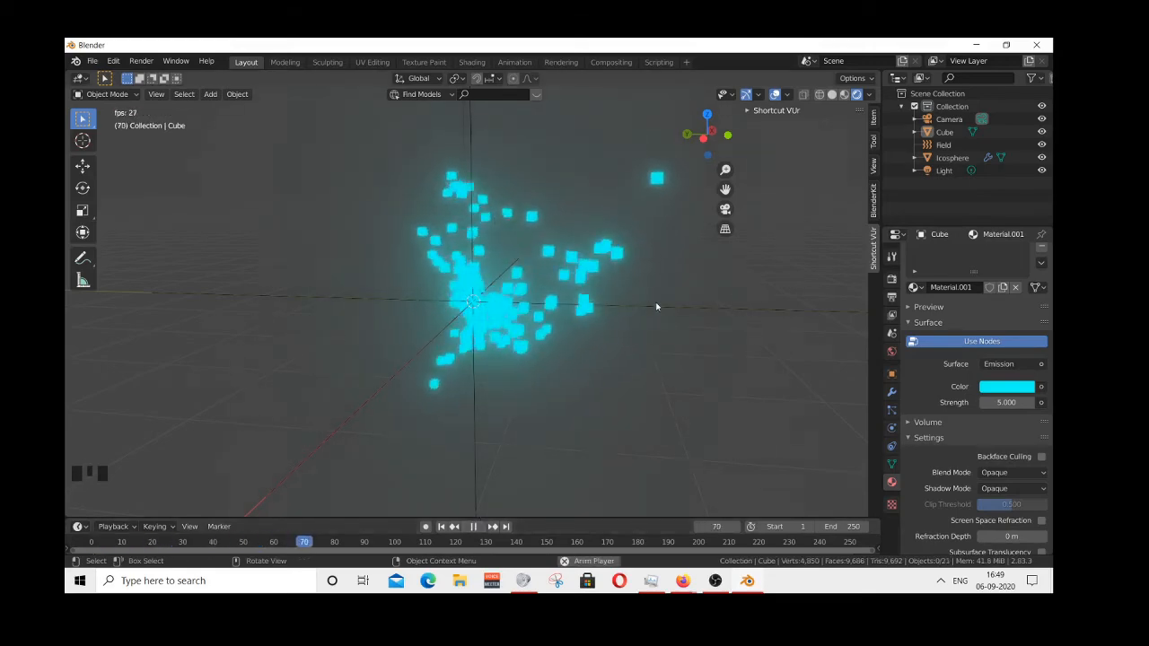
mouse_move(656, 308)
middle_down()
mouse_move(611, 354)
mouse_move(554, 356)
mouse_move(484, 326)
mouse_move(495, 308)
mouse_move(674, 308)
middle_up()
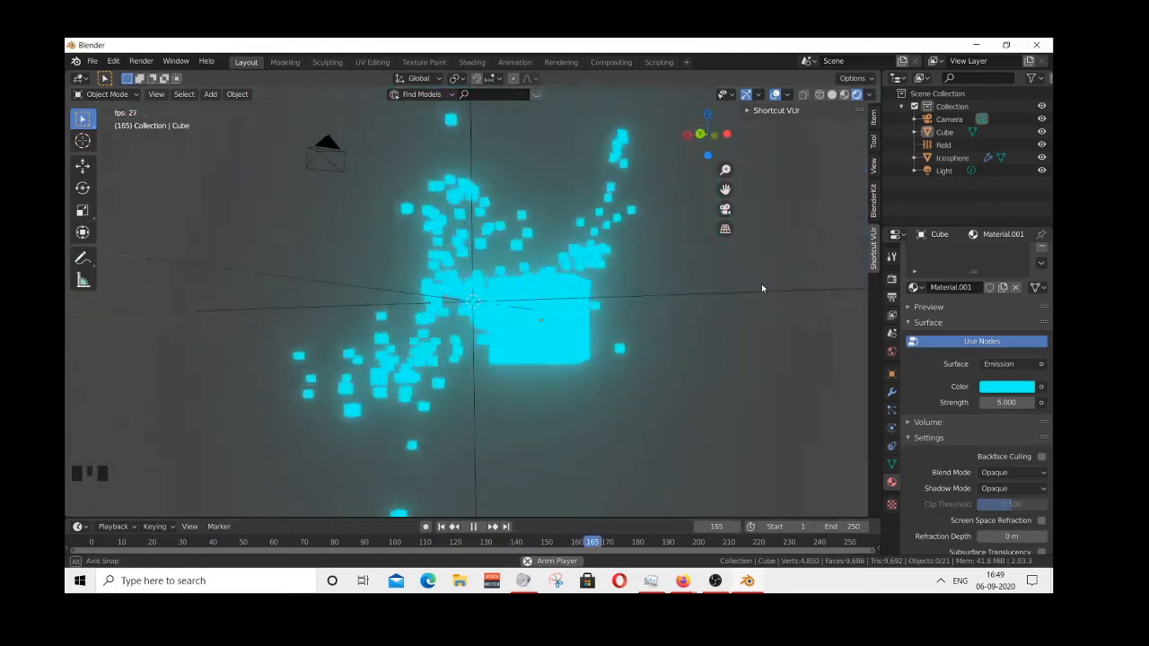
middle_drag(772, 299, 619, 314)
scroll(617, 309, down, 3)
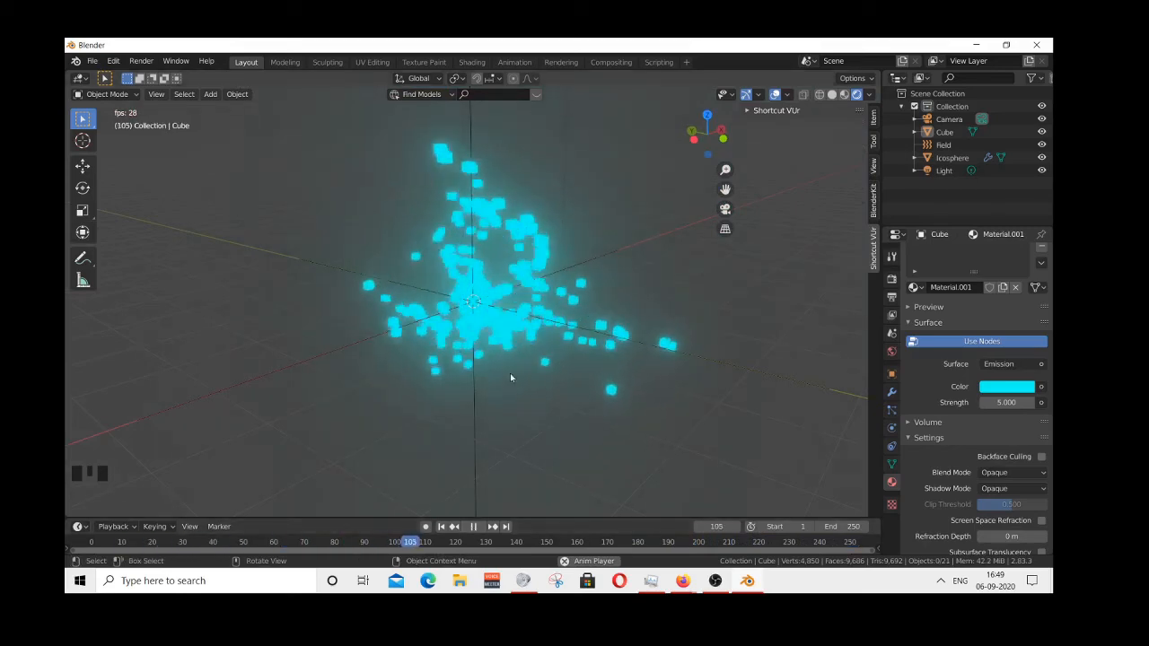
scroll(509, 374, down, 2)
scroll(509, 377, up, 2)
click(473, 526)
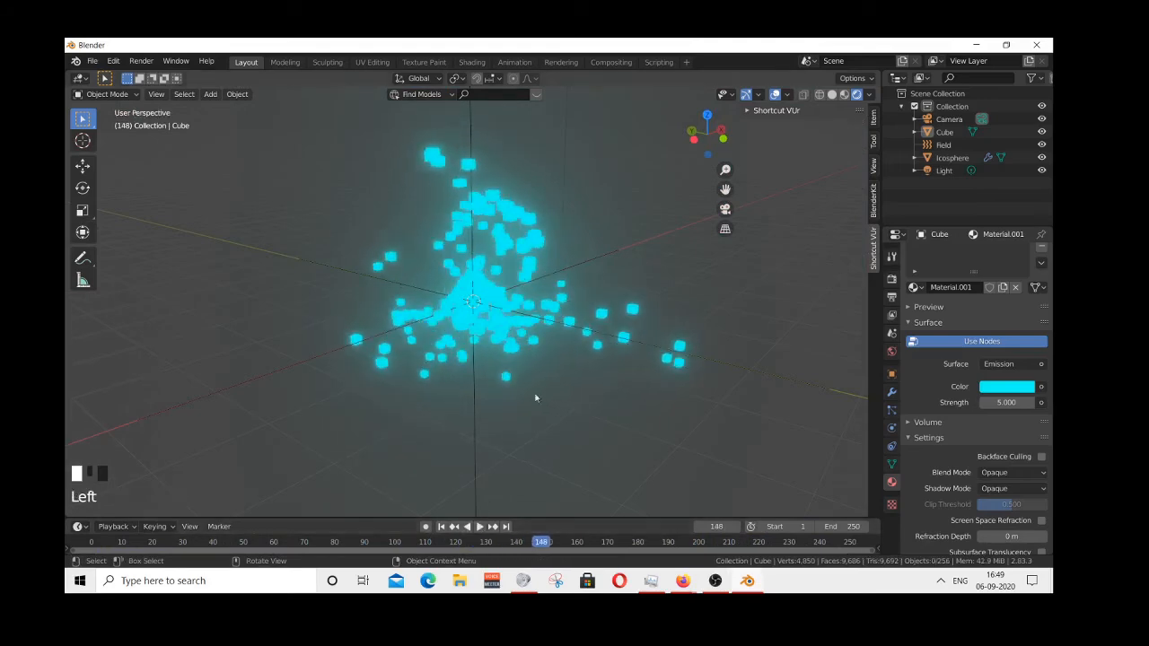
middle_drag(566, 380, 562, 381)
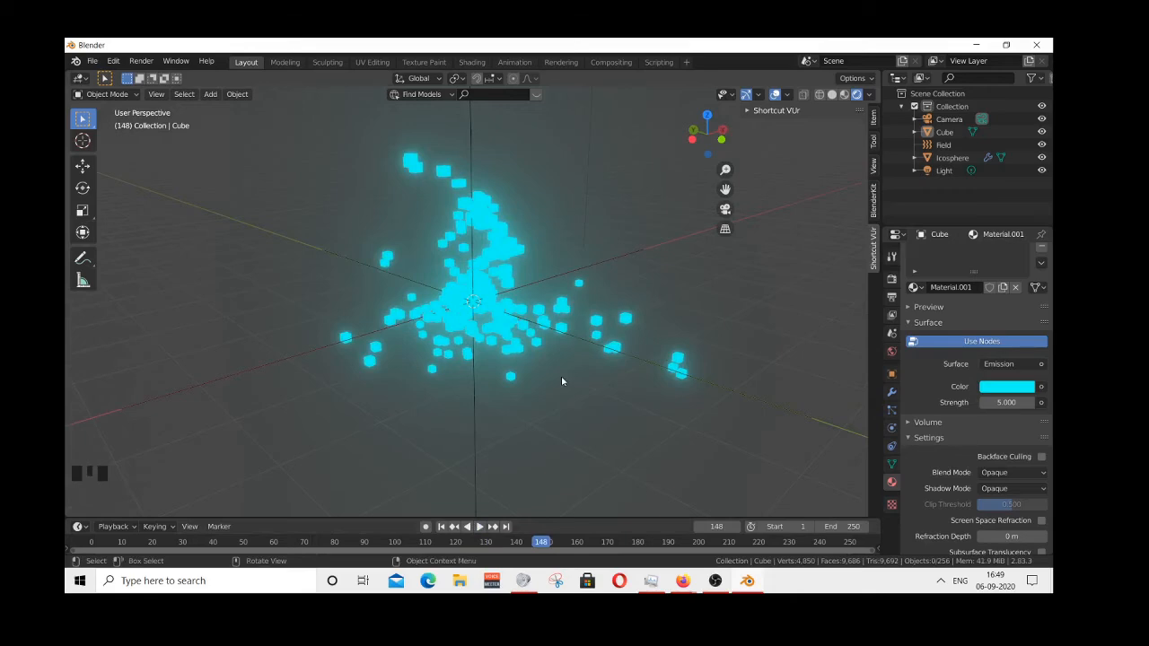
middle_drag(562, 380, 788, 231)
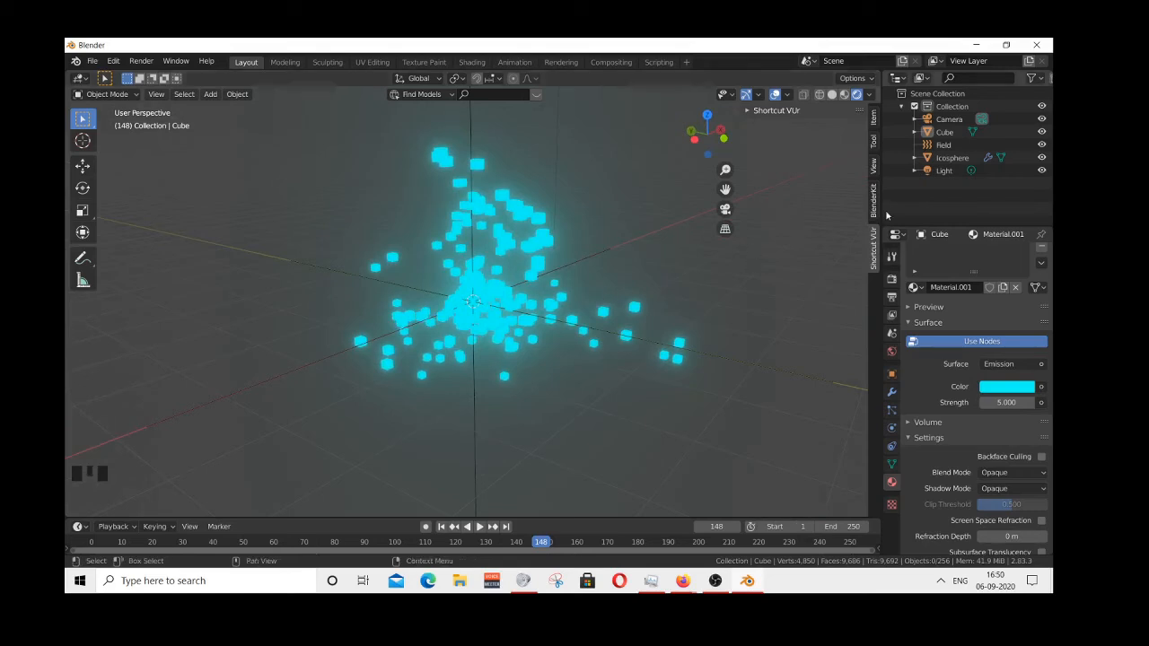
- Hide the original instance cube in the viewport and check the particles without it
click(957, 132)
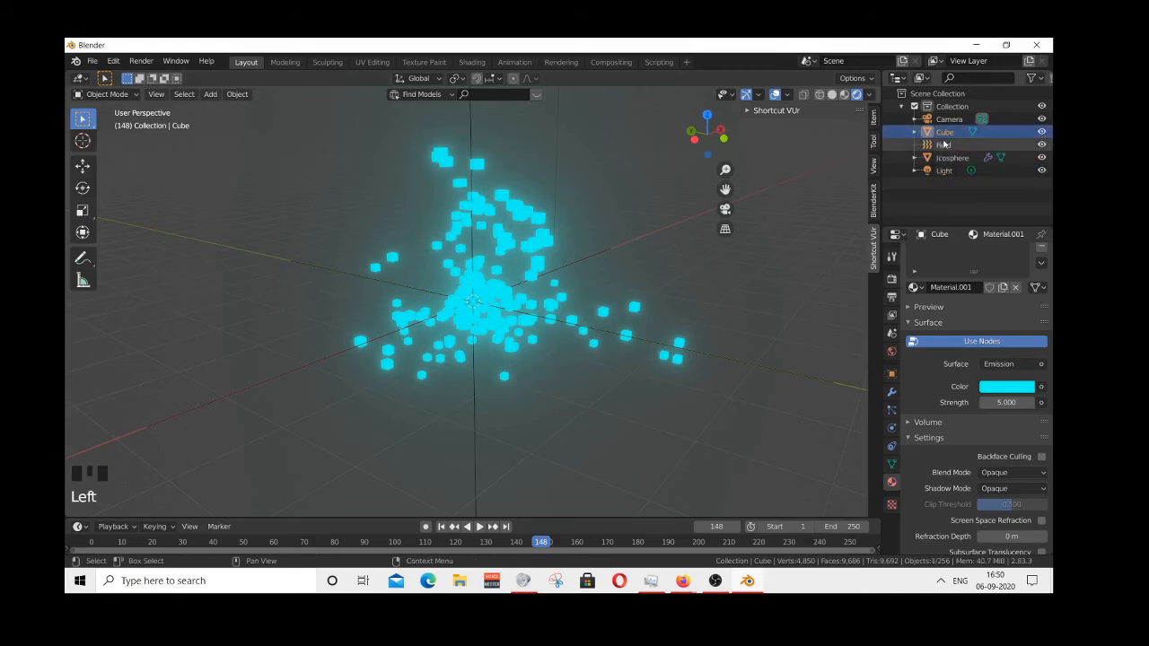
click(1041, 132)
middle_drag(649, 427, 678, 279)
scroll(742, 272, down, 7)
scroll(742, 272, up, 6)
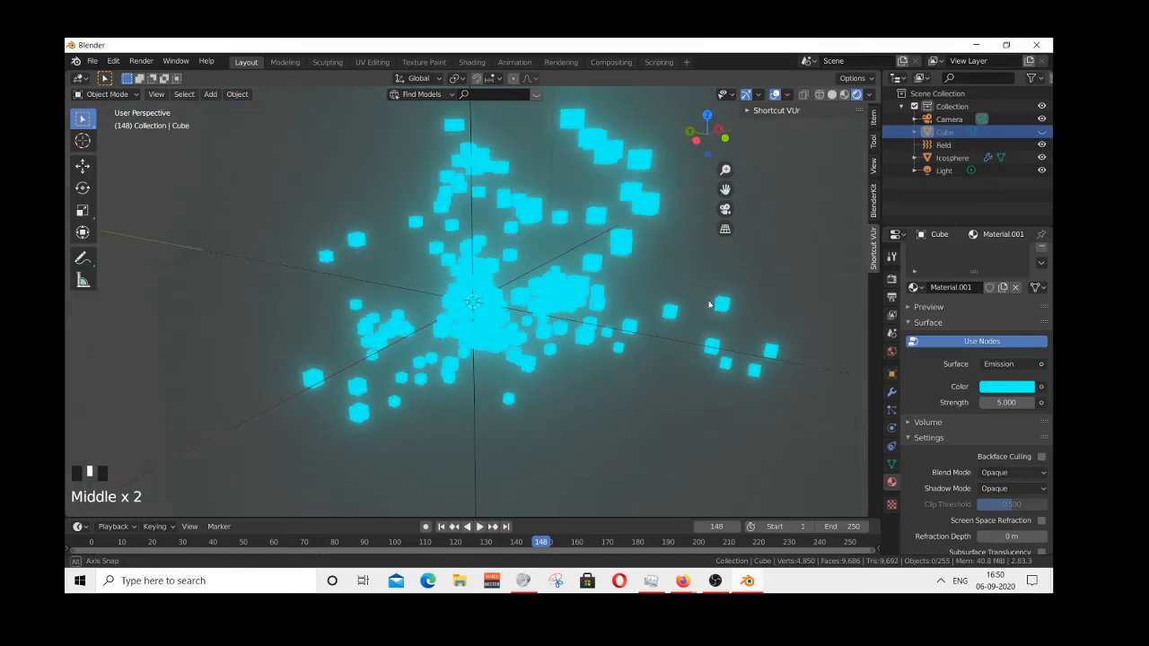
scroll(679, 276, down, 2)
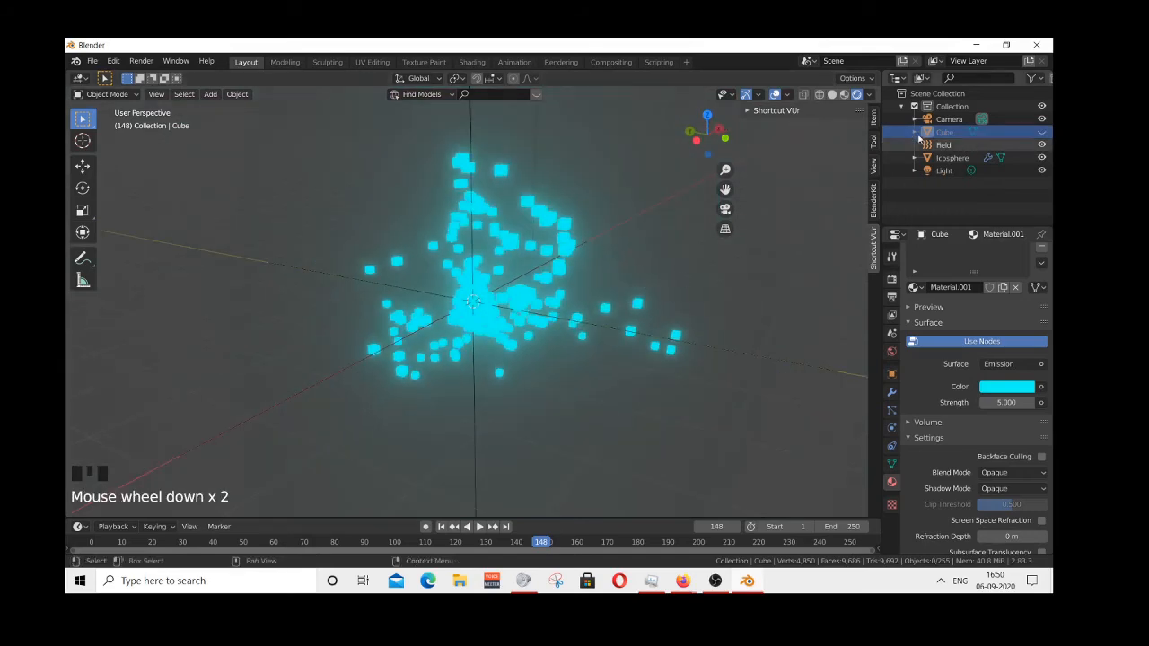
- Select the icosphere emitter and set its particle emission number to 50000
click(491, 315)
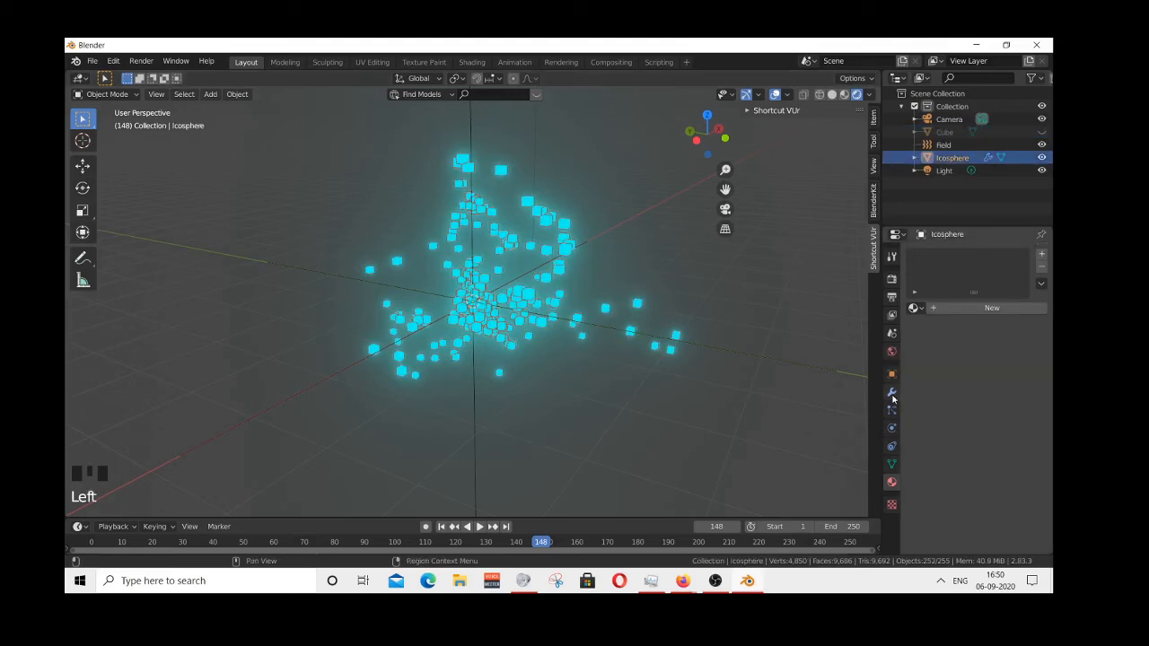
click(891, 394)
click(892, 409)
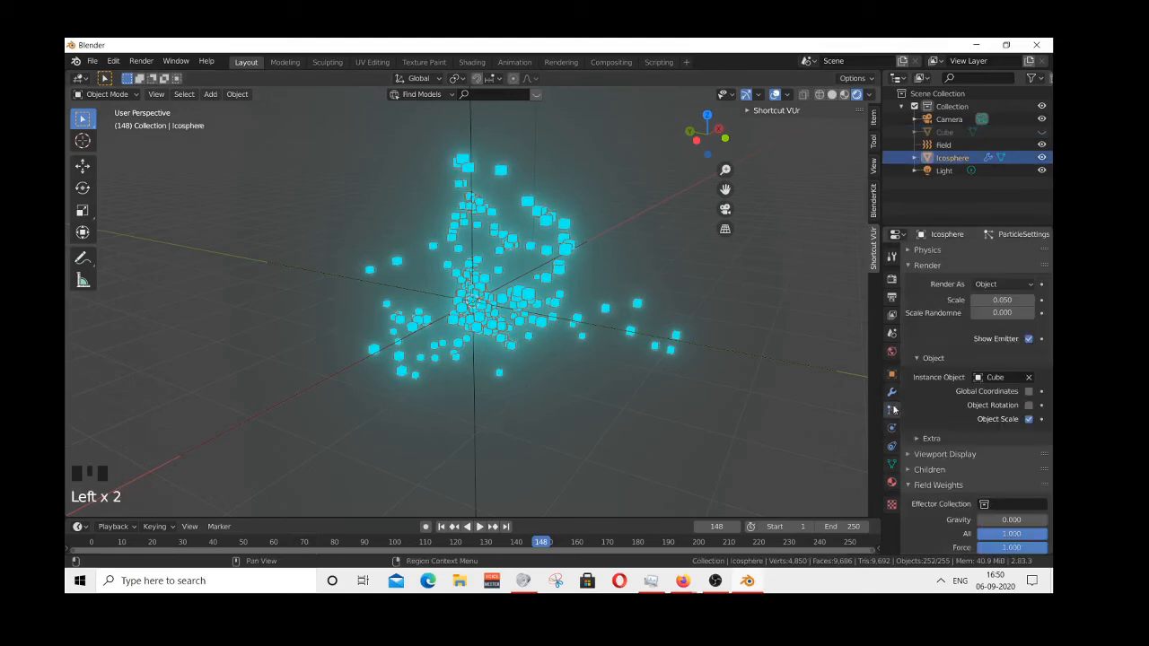
scroll(934, 408, up, 12)
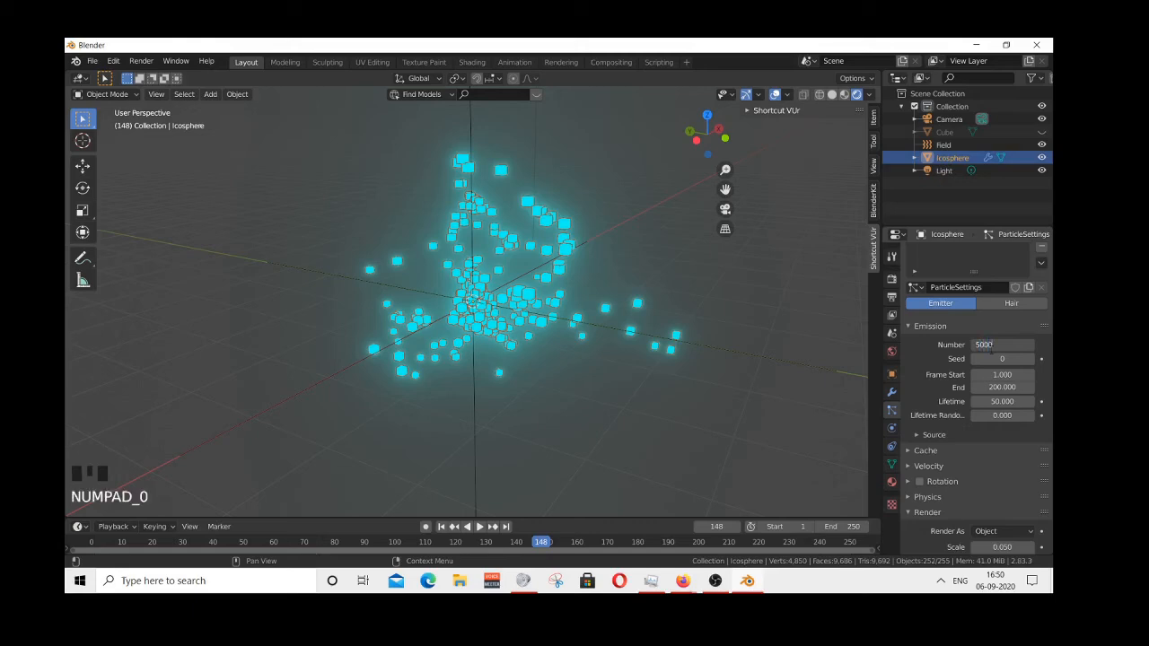
key(Return)
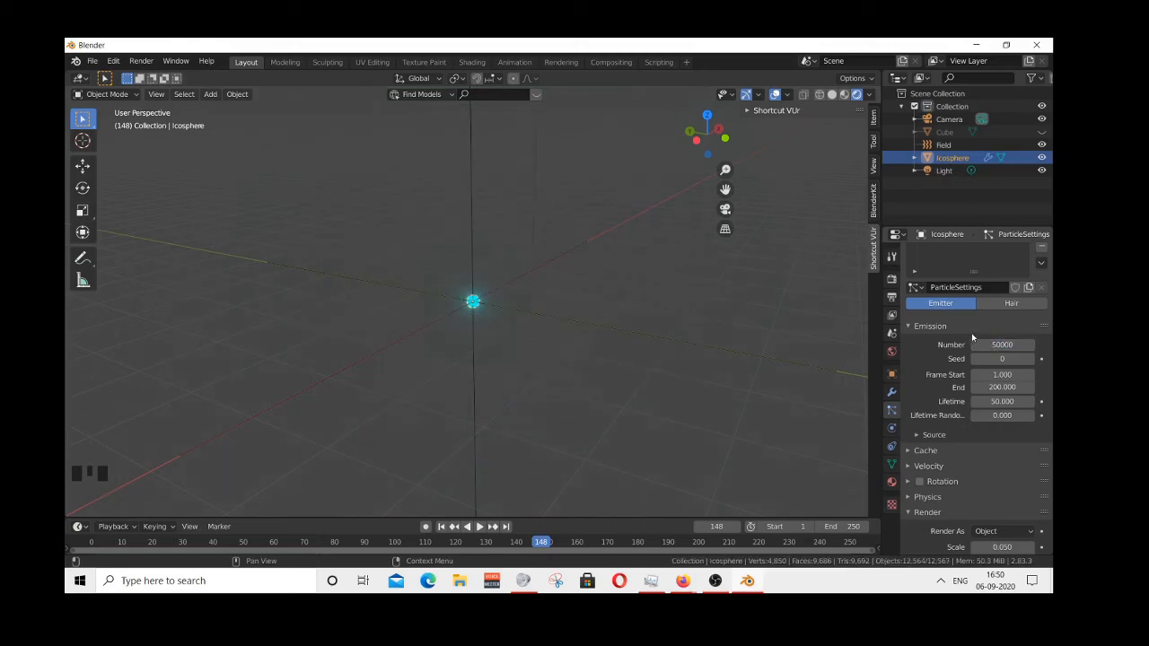
- Darken the world background color to pure black, keeping Background as its surface
click(892, 352)
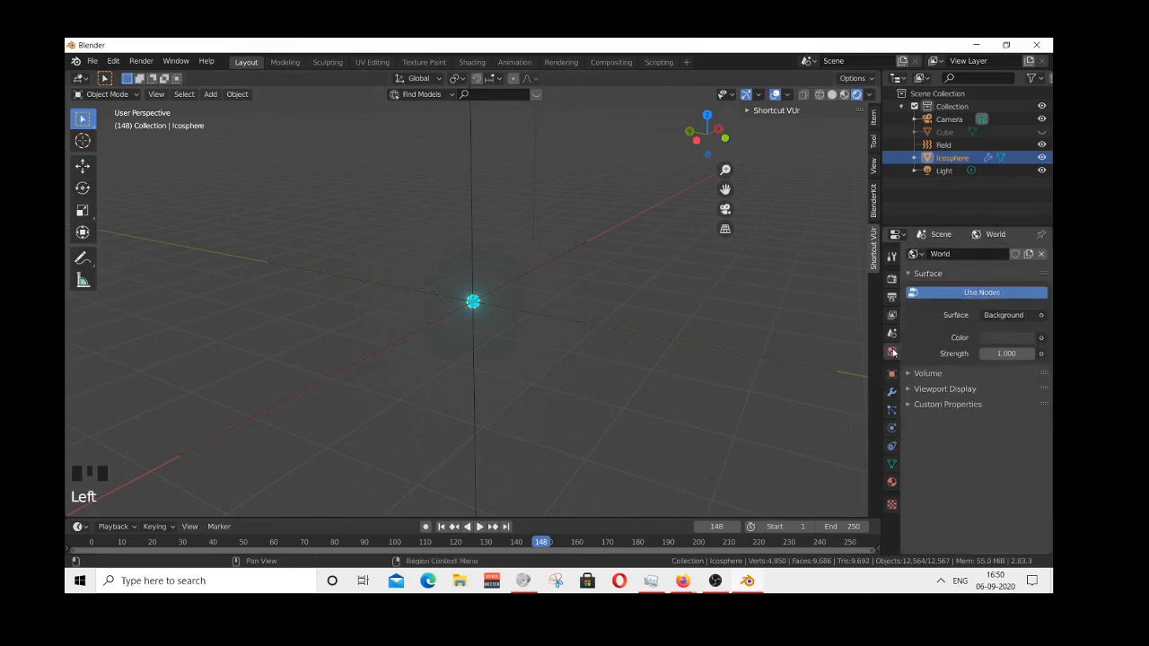
click(1002, 315)
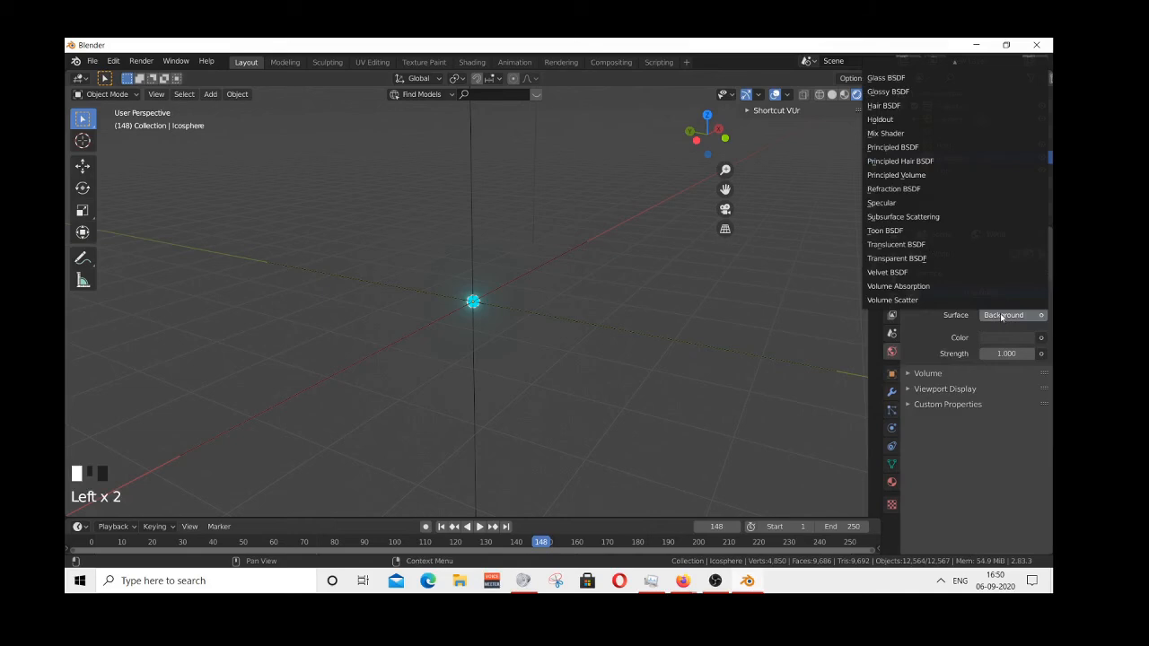
click(931, 352)
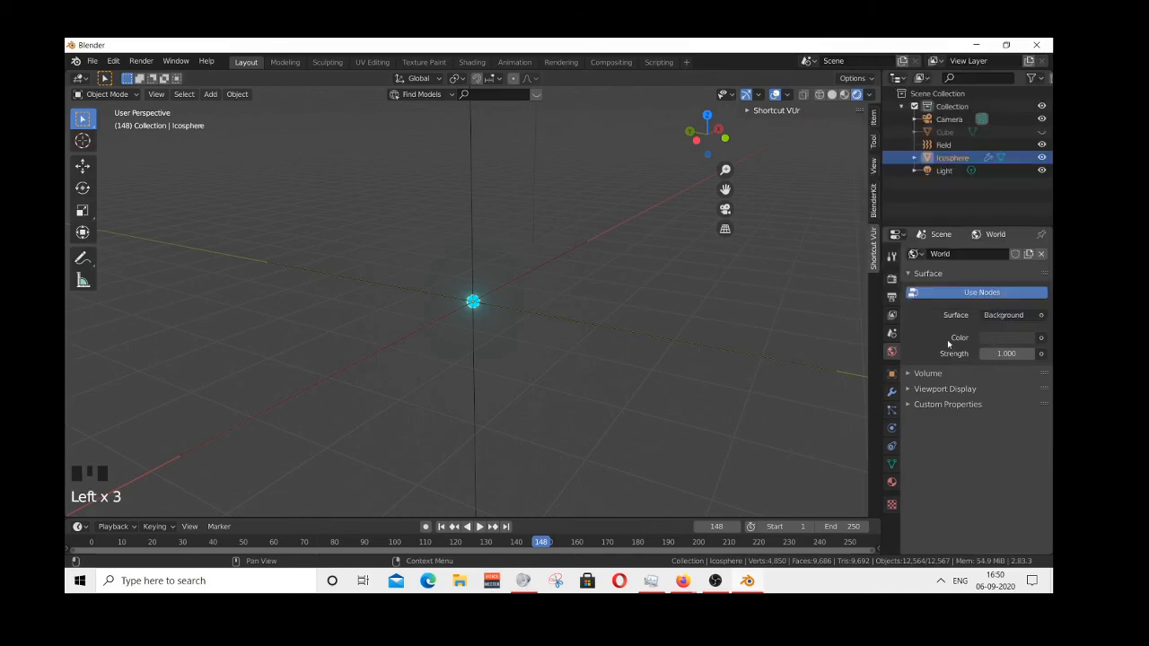
click(998, 338)
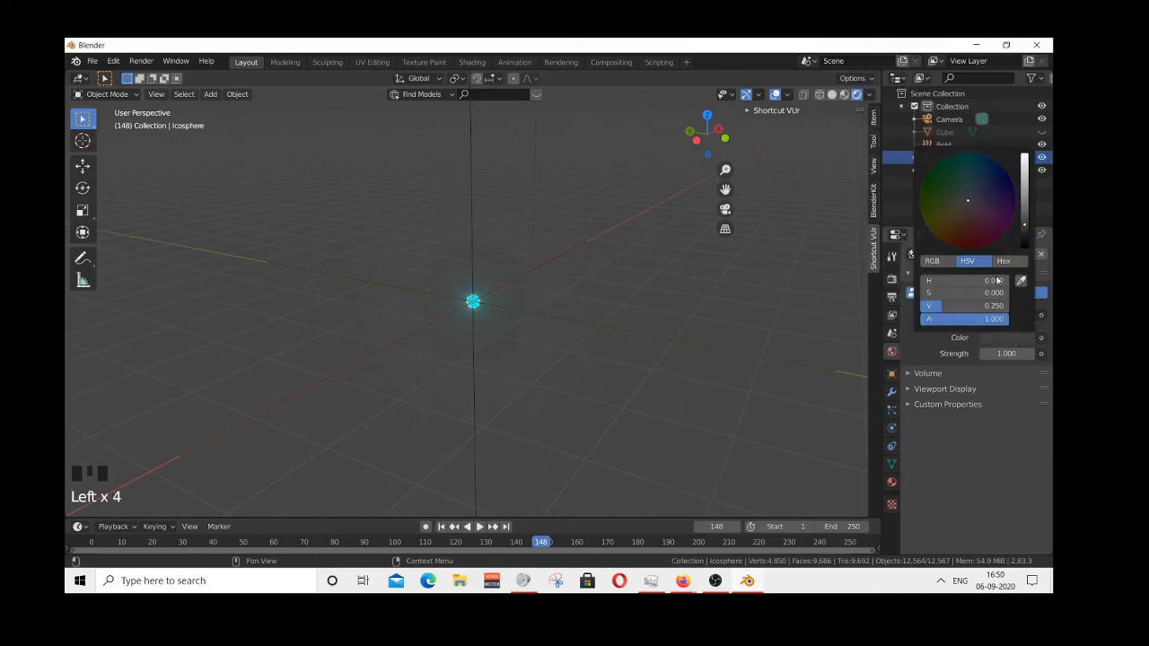
drag(1026, 227, 1025, 248)
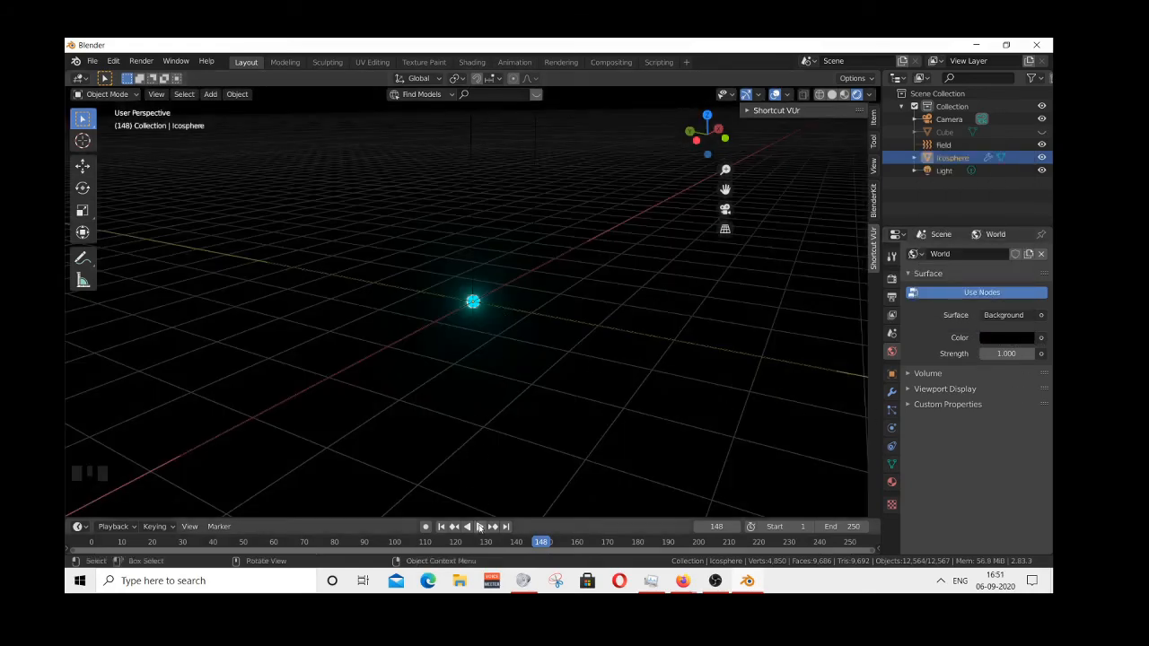
- Play the denser particle animation against the black background, view it from different angles, and stop playback
click(476, 525)
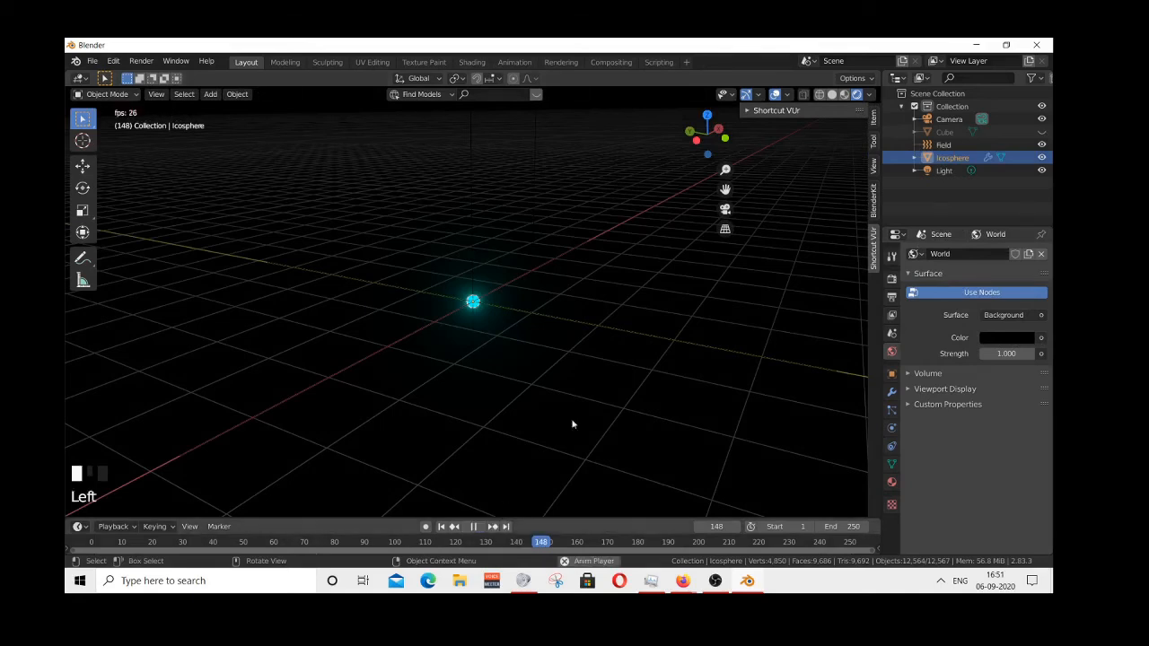
click(602, 341)
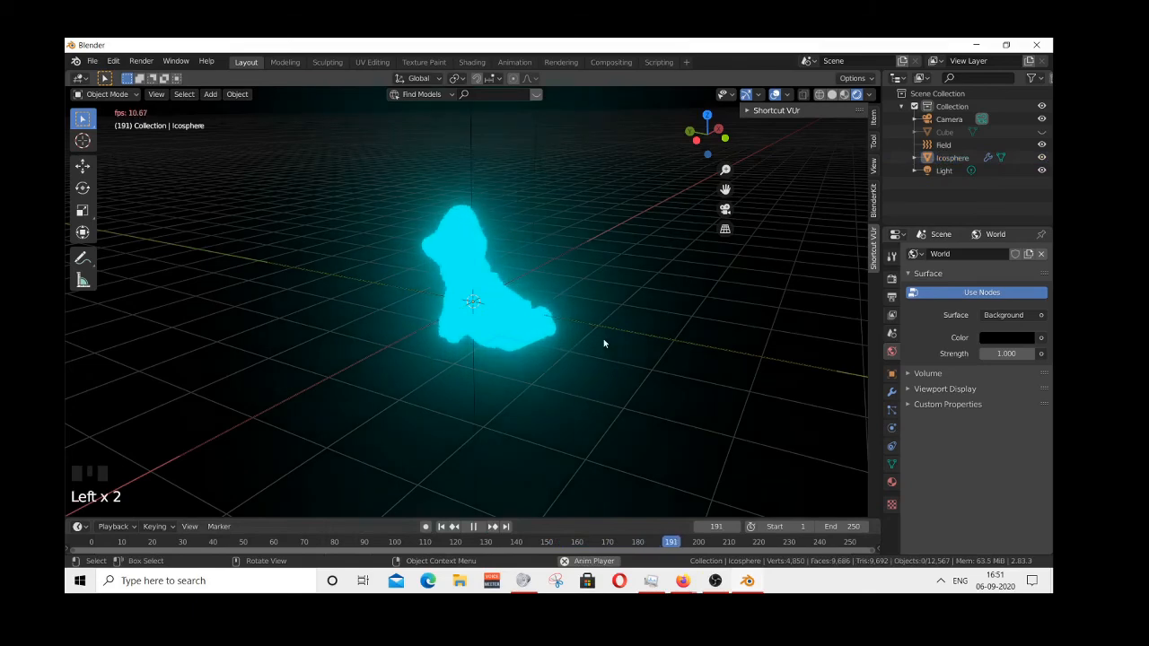
scroll(628, 310, up, 1)
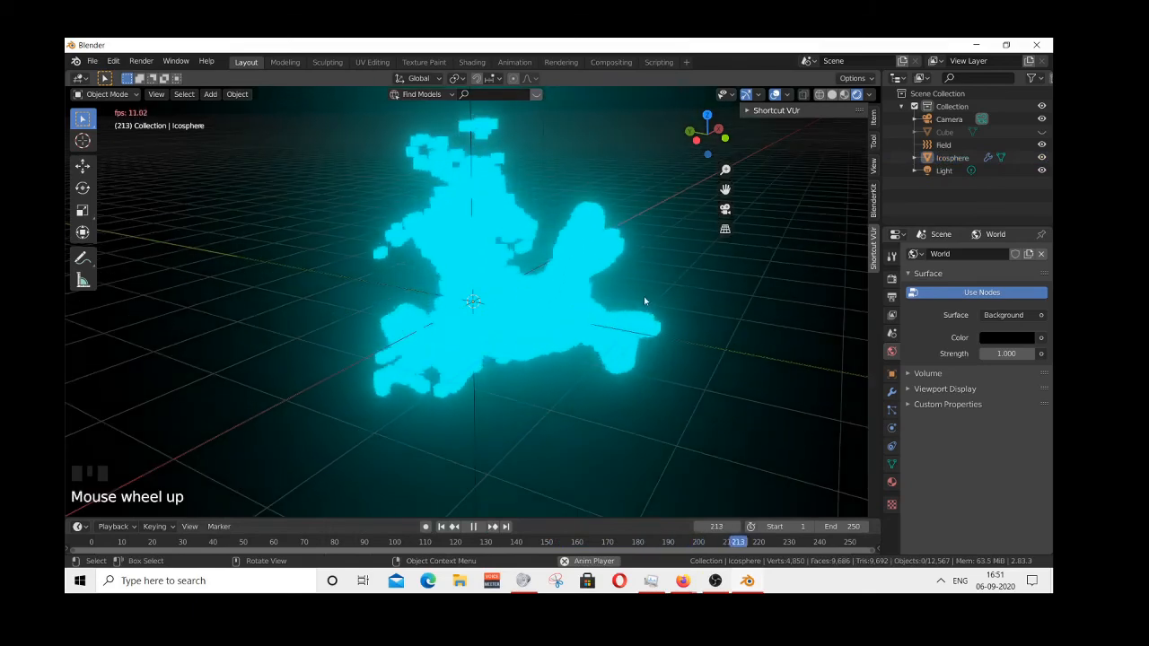
scroll(643, 298, down, 1)
scroll(645, 300, down, 1)
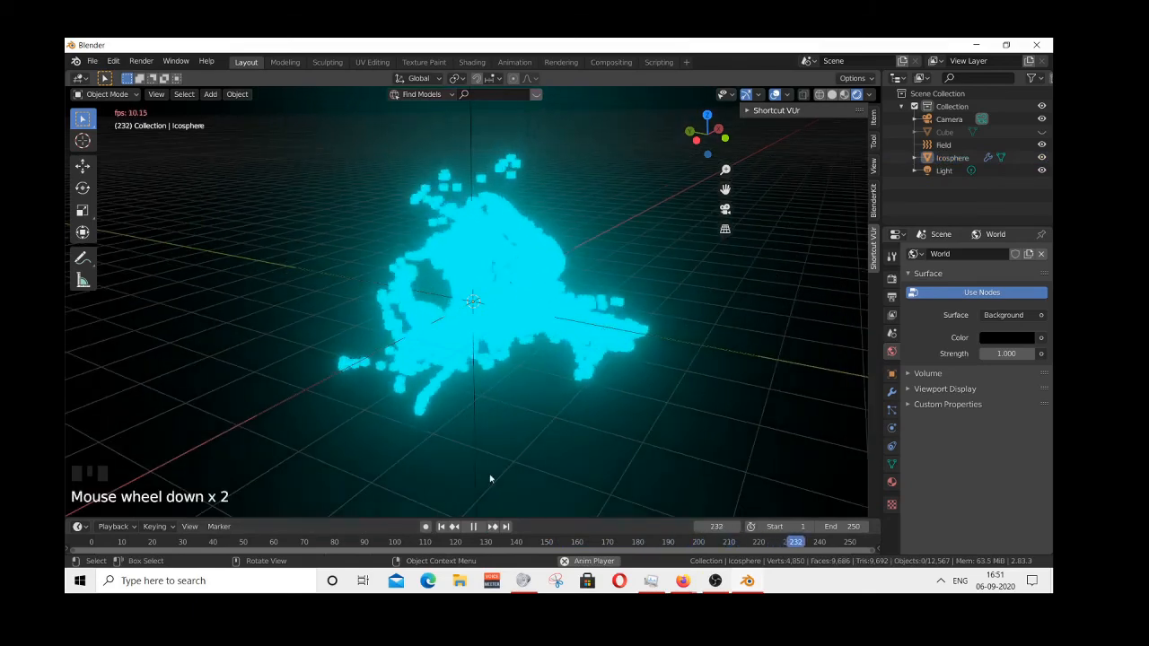
middle_drag(571, 301, 579, 324)
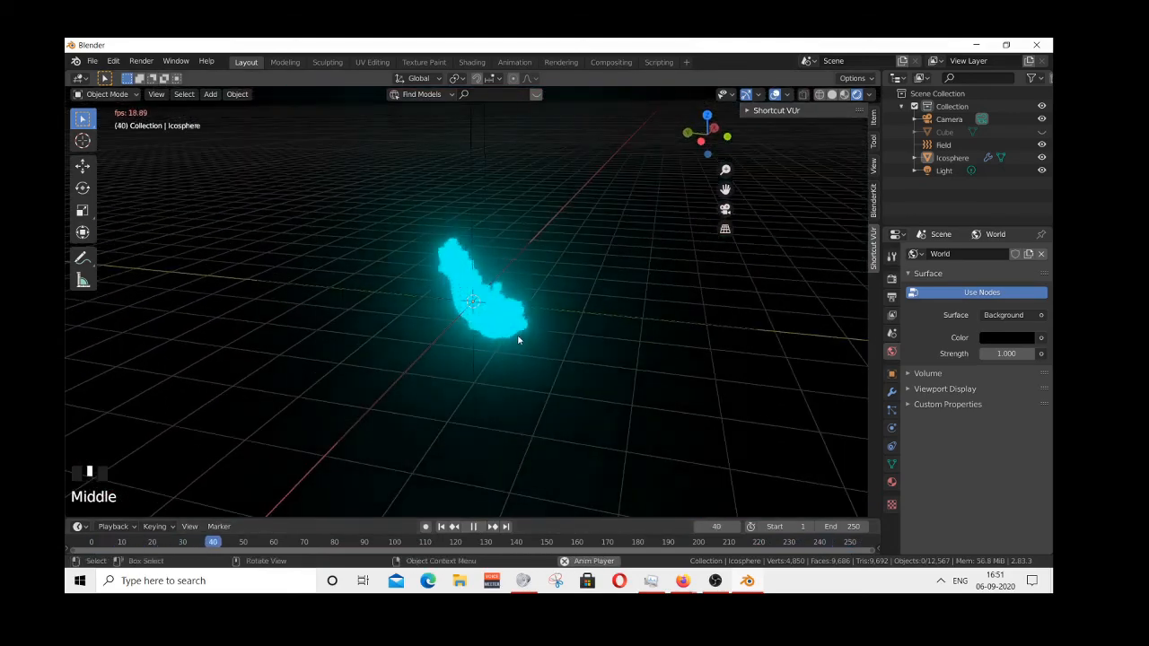
middle_drag(473, 324, 682, 280)
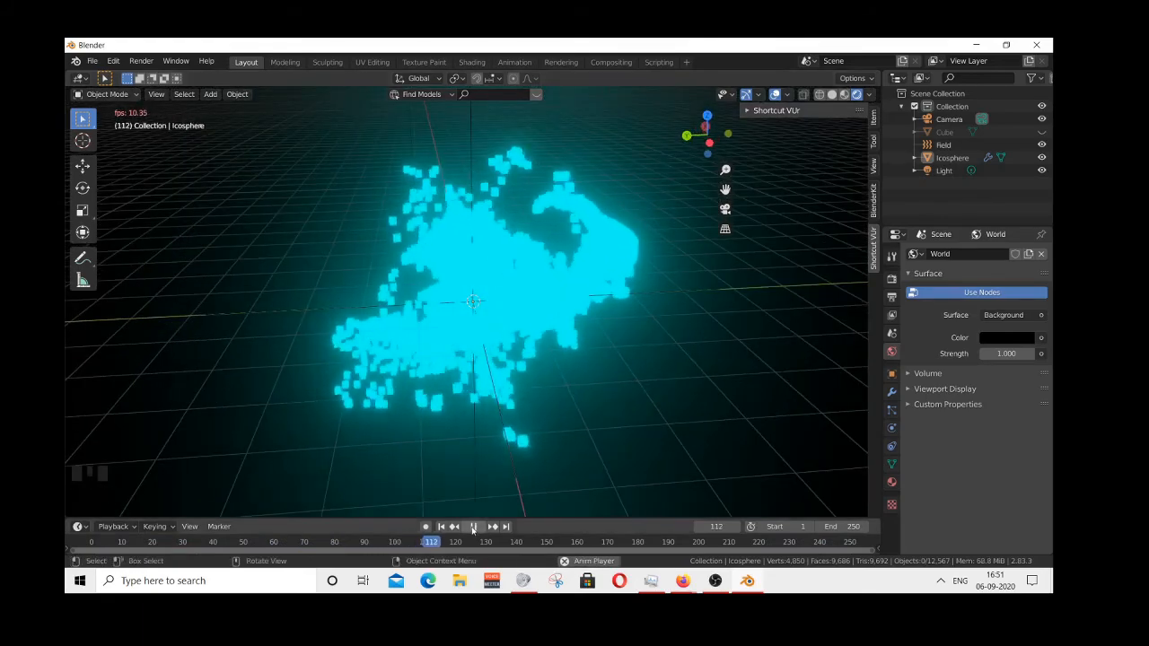
click(472, 527)
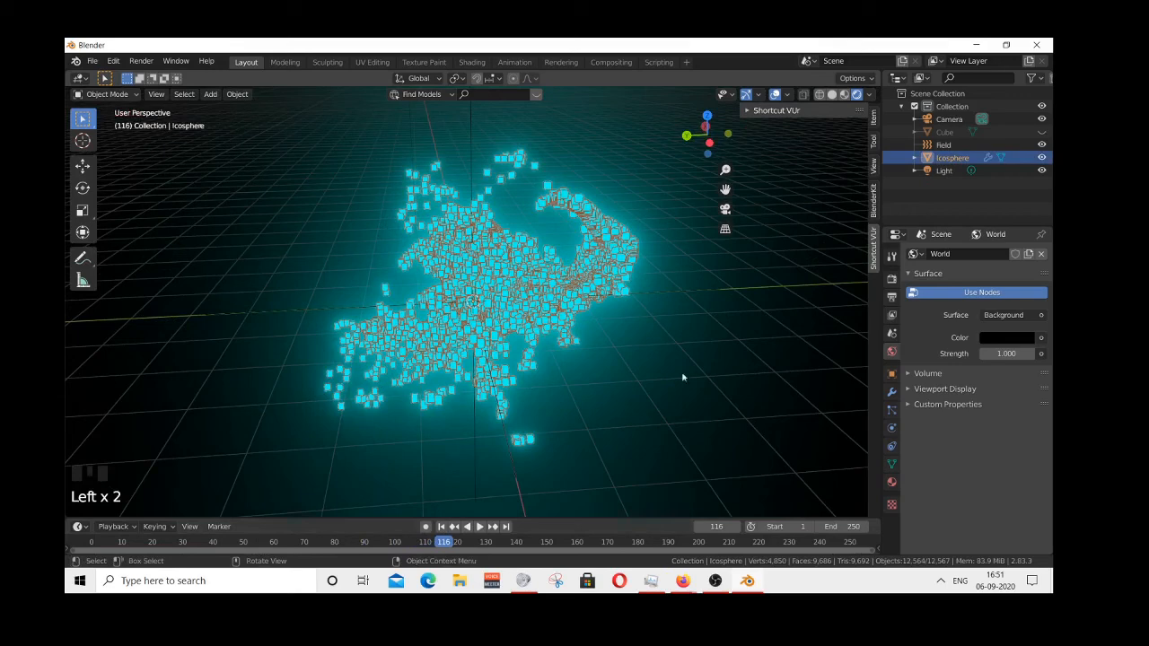
- Set the render scale of the icosphere's particles to 0.005
click(892, 411)
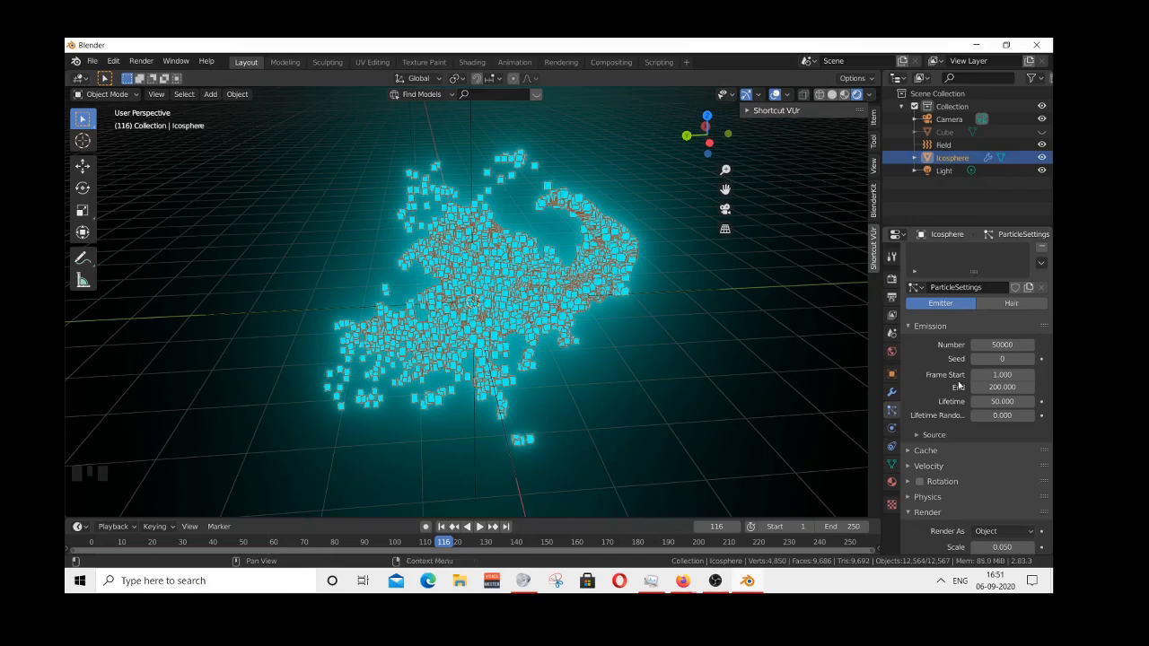
scroll(961, 384, down, 5)
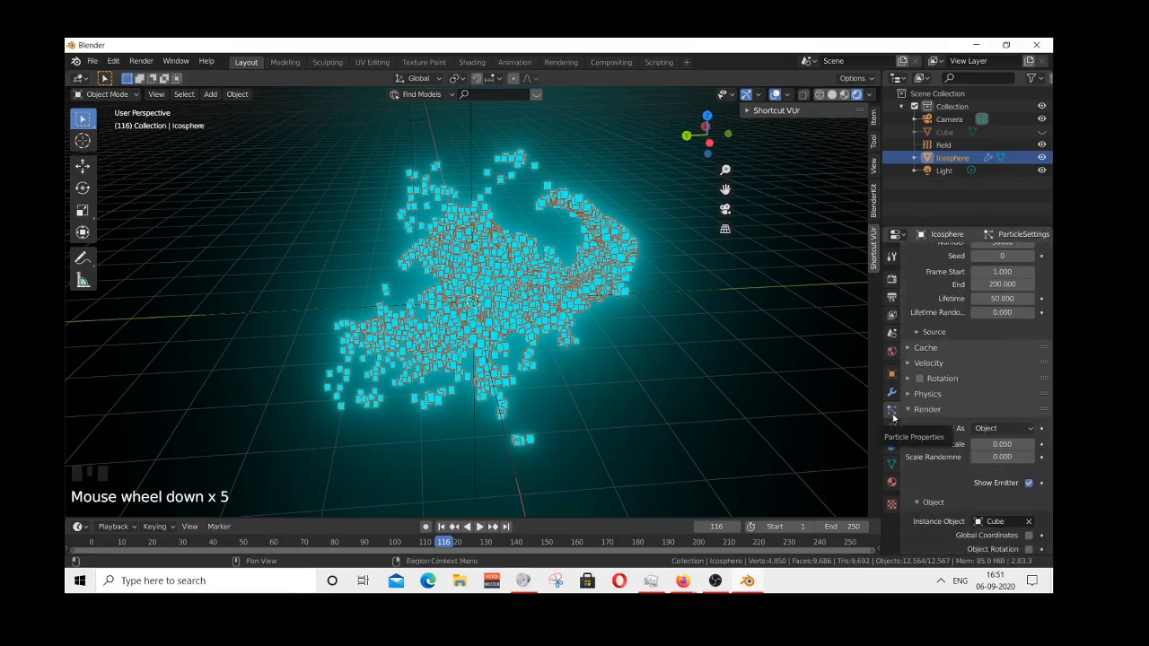
click(1005, 445)
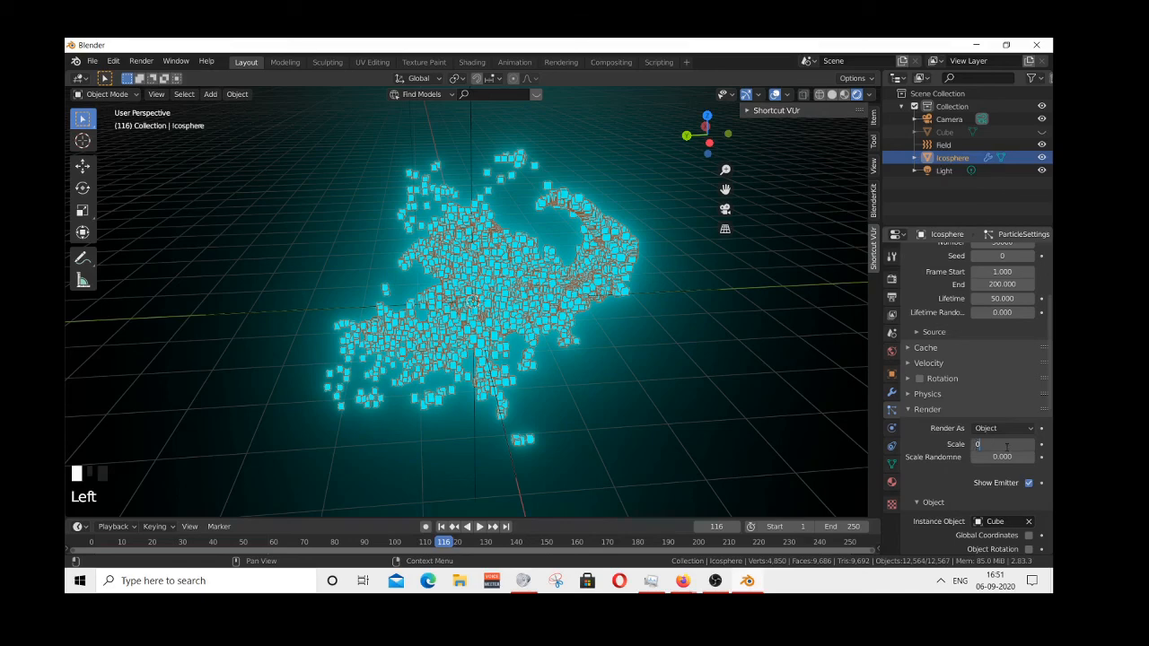
key(Return)
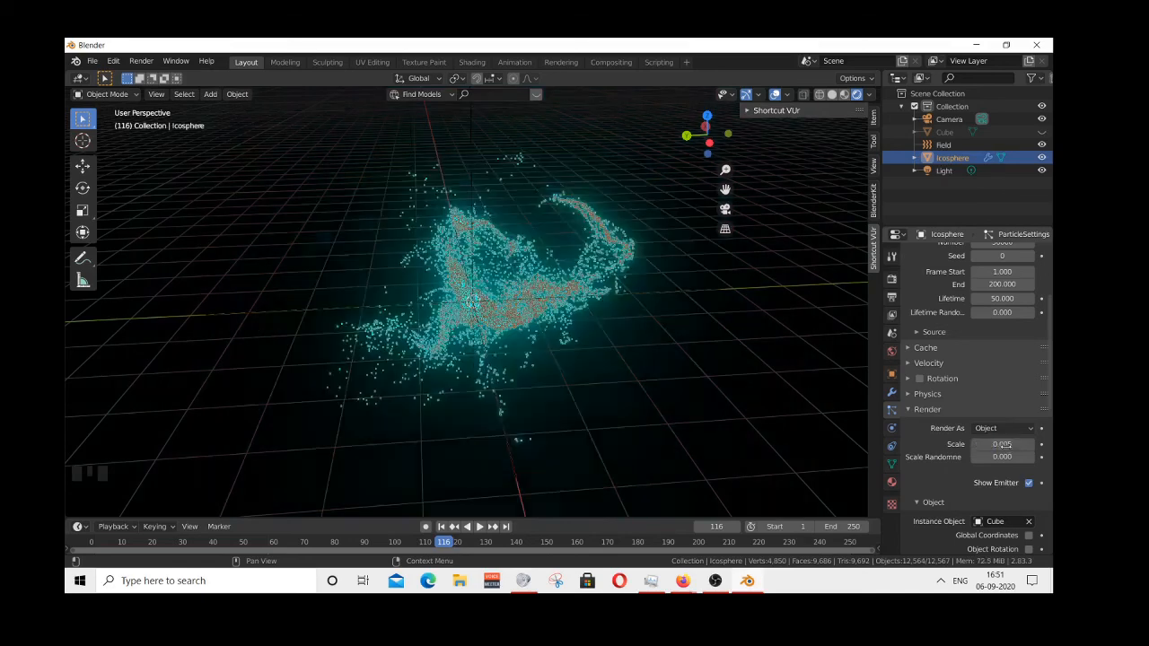
- Play the particle animation forward from the first frame and deselect the icosphere to see the smaller glowing particles without selection outlines
click(466, 527)
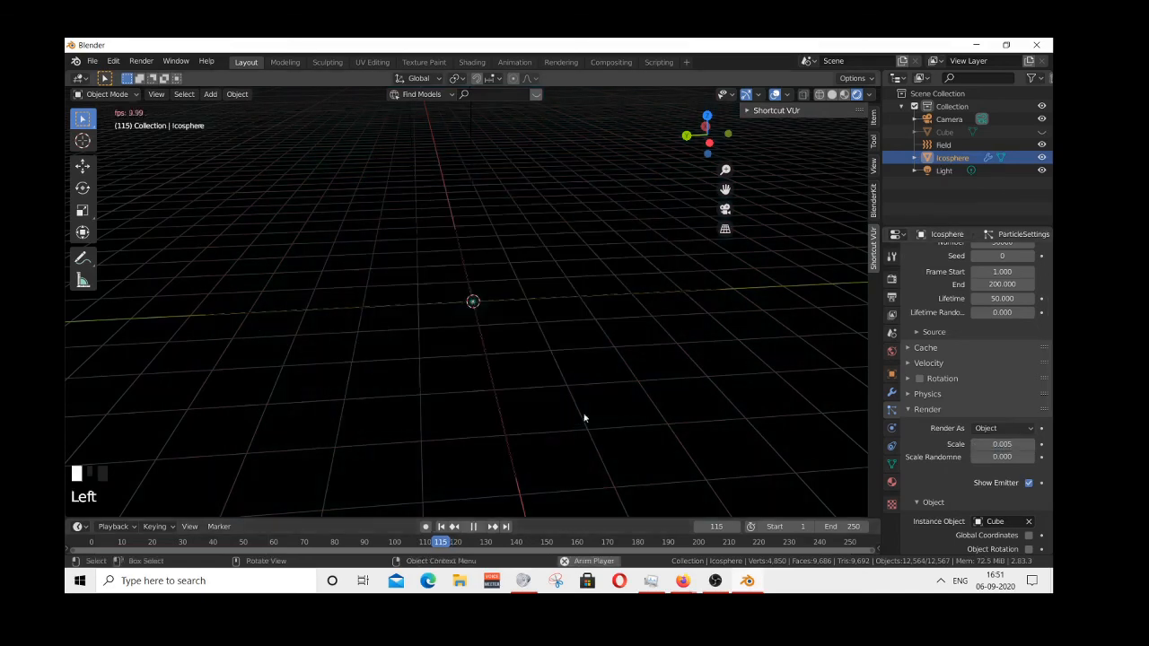
scroll(561, 315, up, 8)
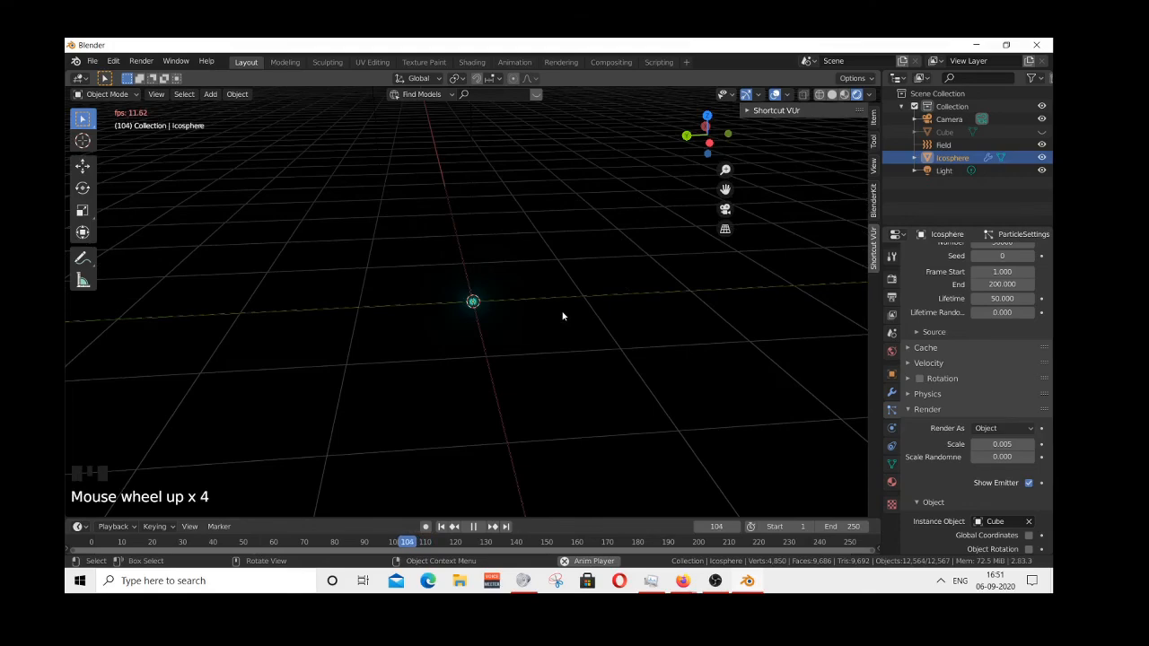
click(441, 527)
click(480, 526)
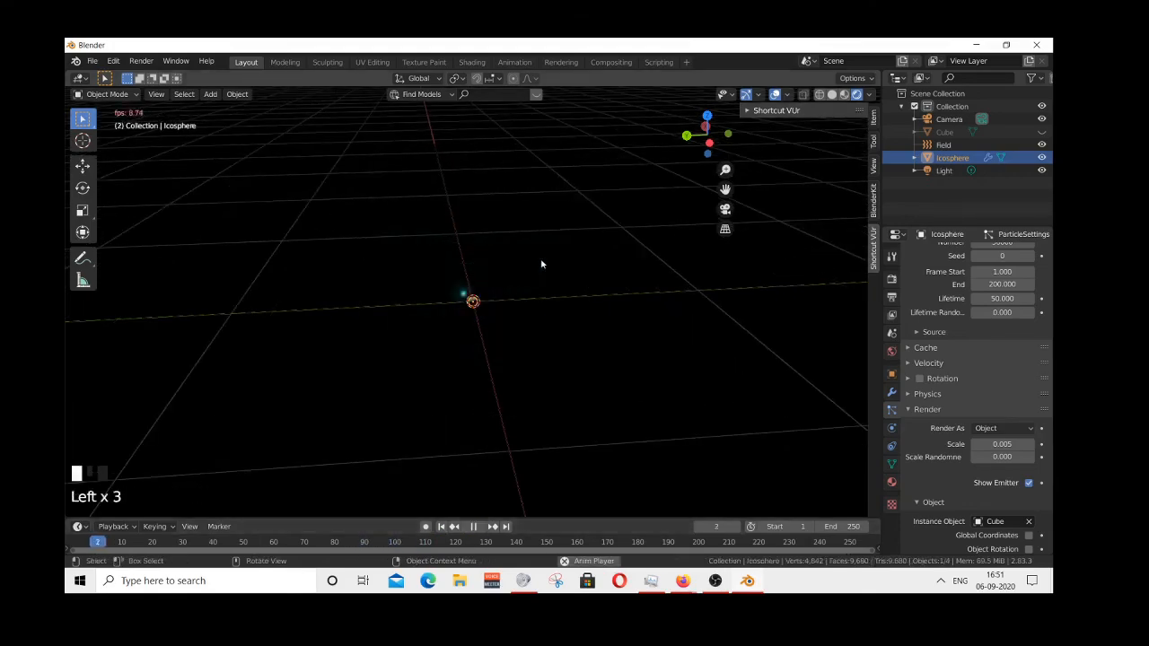
scroll(634, 278, up, 2)
click(692, 275)
scroll(696, 276, down, 5)
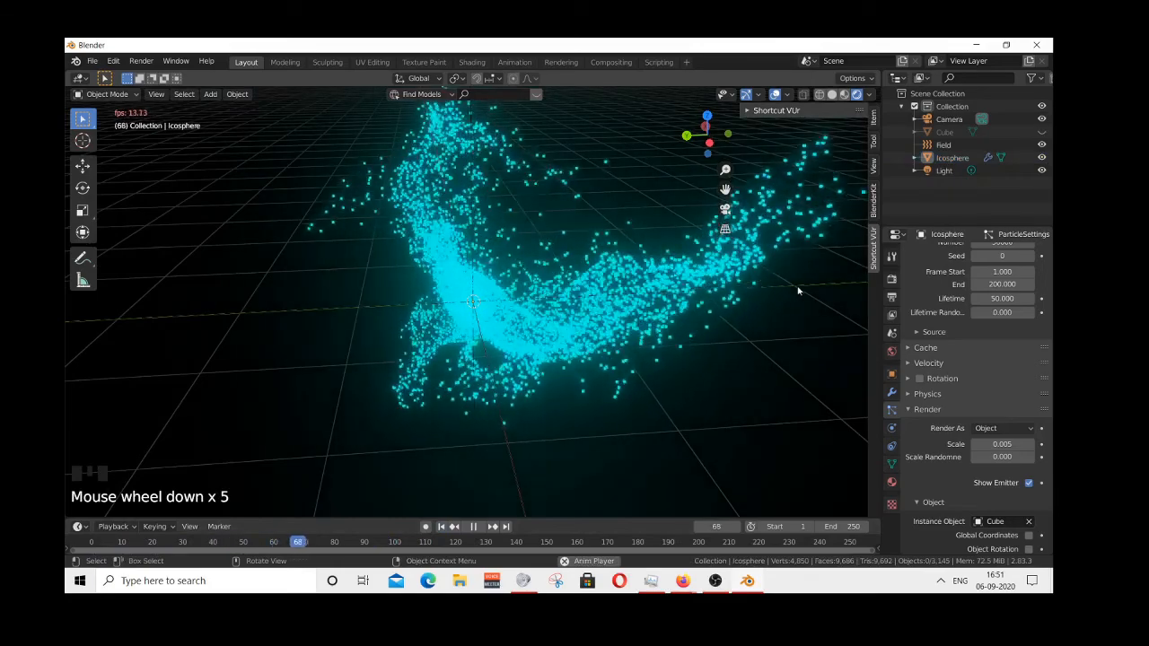
- Examine the glowing particle flow from different angles and distances while the animation keeps playing
middle_drag(725, 282, 656, 299)
scroll(656, 303, down, 2)
scroll(654, 301, down, 2)
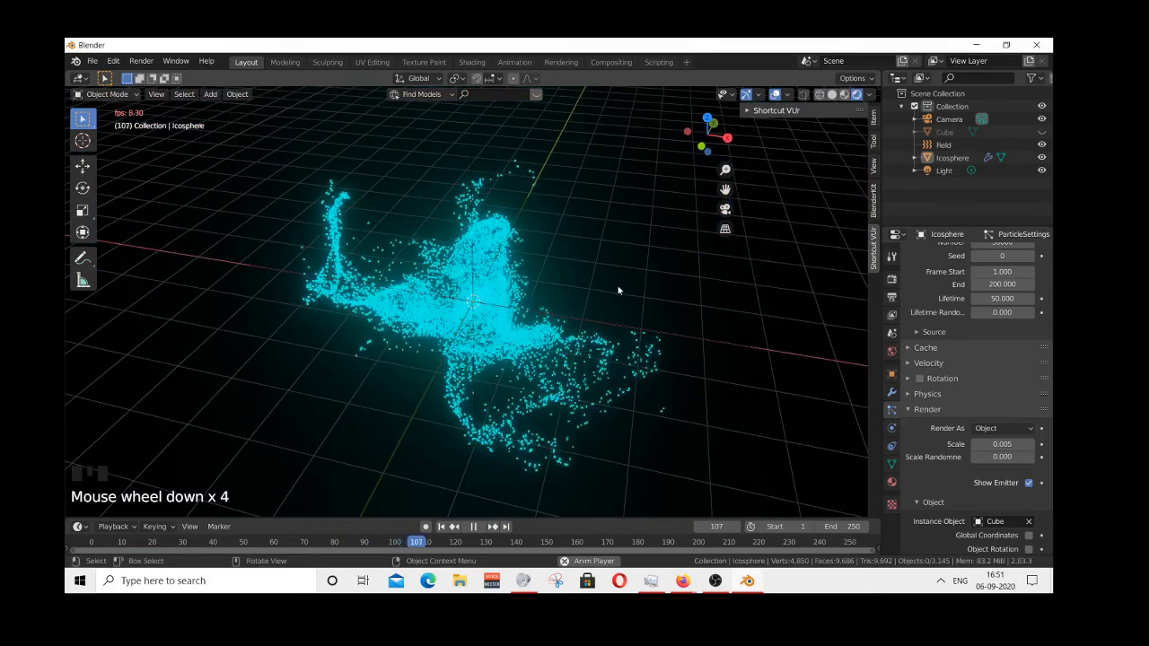
scroll(614, 284, up, 1)
scroll(613, 283, up, 1)
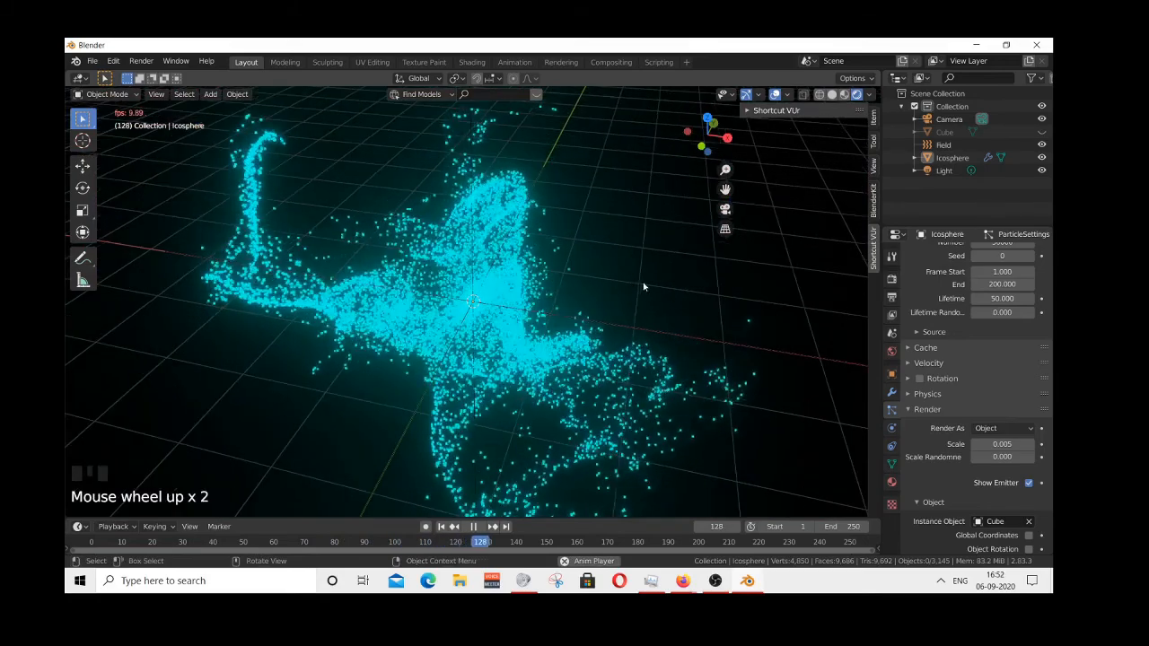
middle_drag(642, 282, 542, 338)
scroll(540, 284, up, 4)
scroll(542, 338, down, 4)
scroll(619, 330, up, 2)
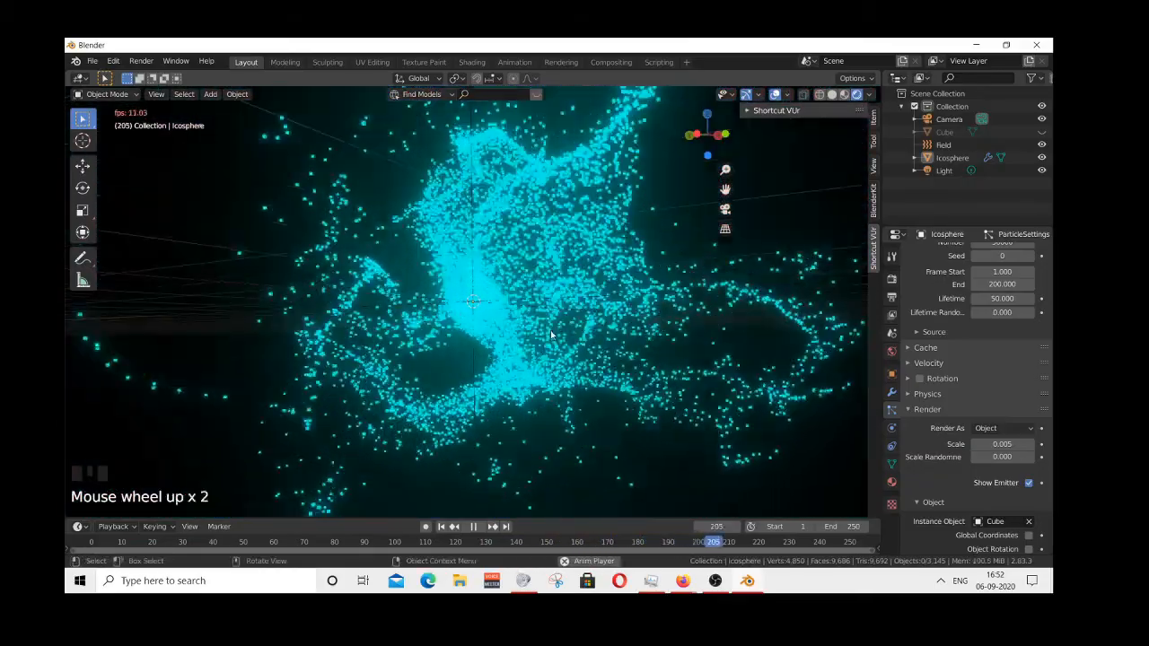
scroll(697, 321, down, 1)
middle_drag(734, 309, 571, 315)
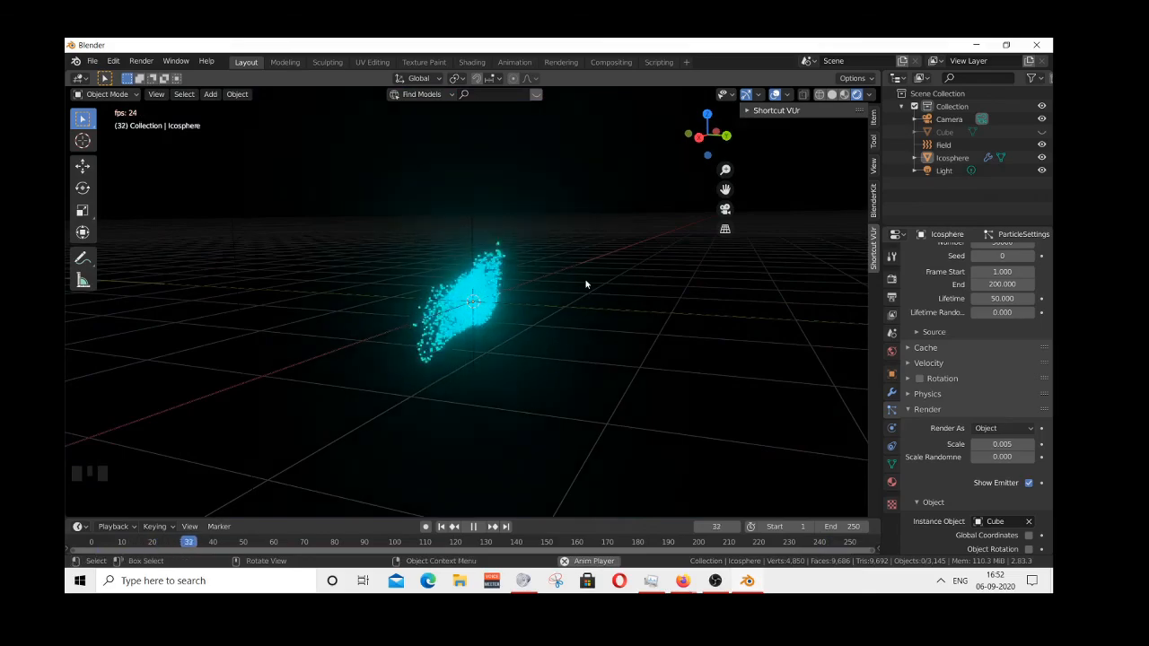